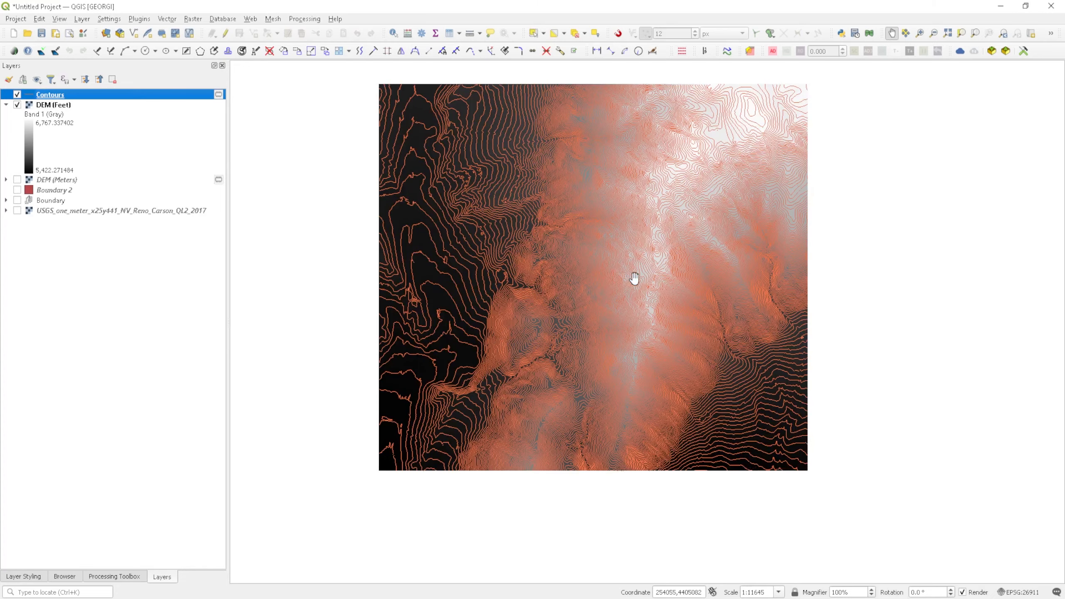
drag(635, 279, 571, 305)
scroll(573, 306, up, 1)
scroll(573, 306, down, 1)
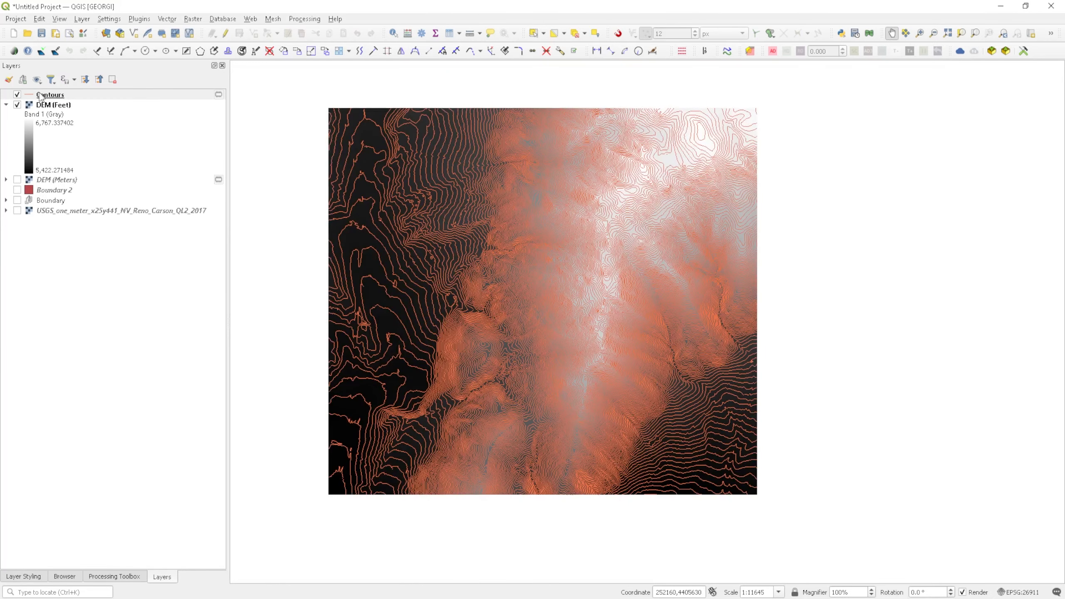
Select the Contours layer and look up the Generalizer3 plugin's details in the plugin manager by searching for "generalizer".
click(54, 98)
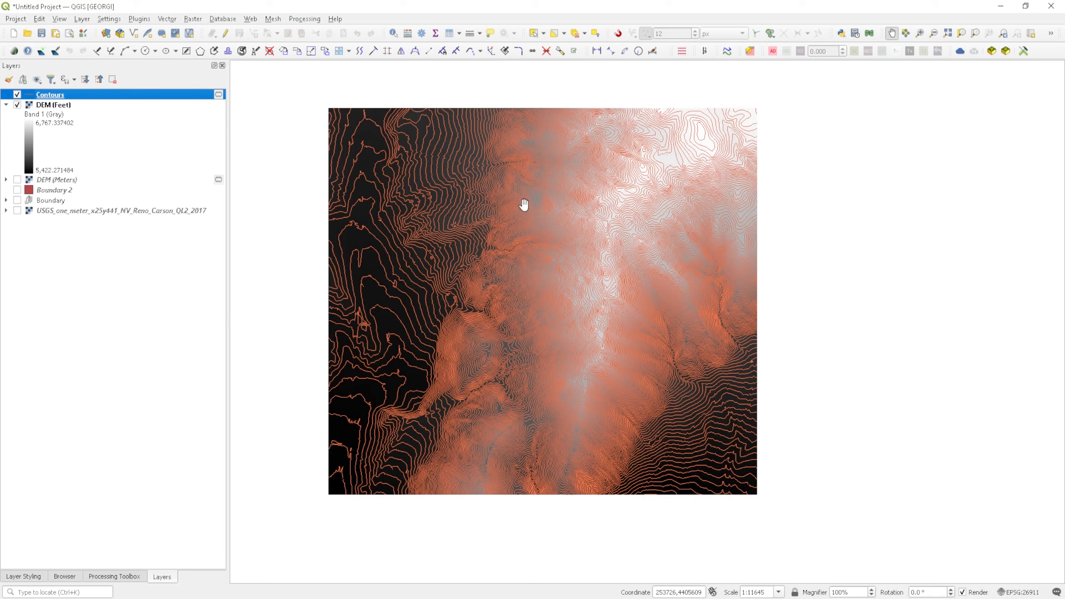
click(144, 21)
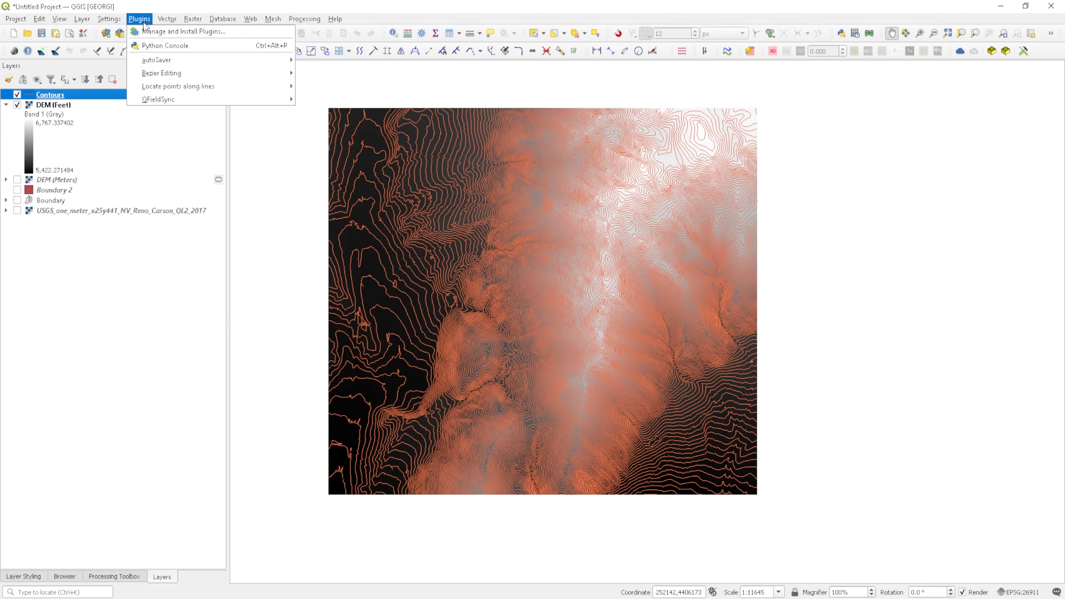
click(169, 32)
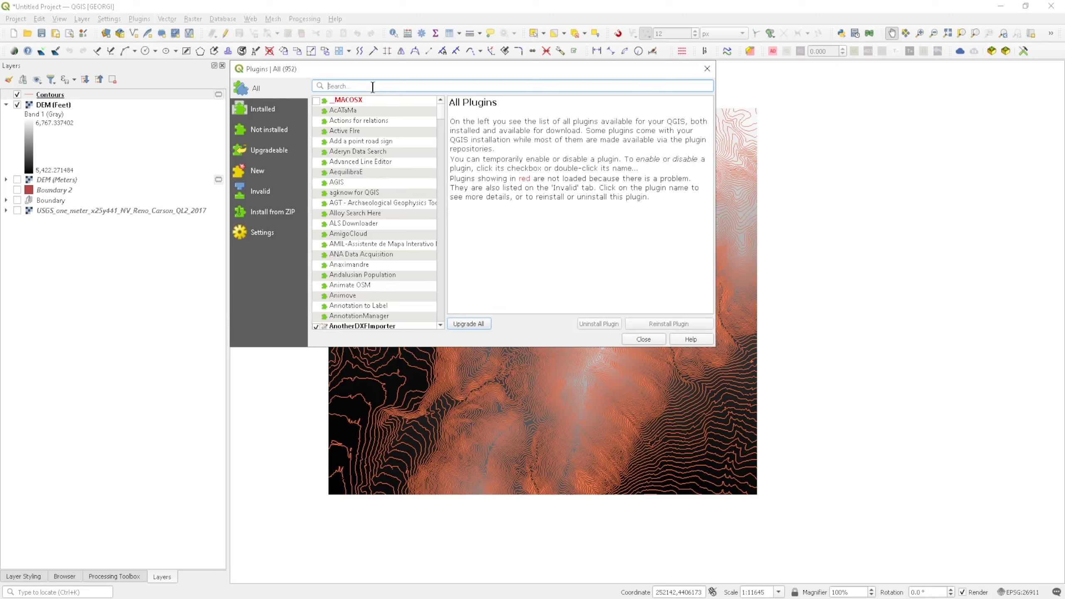
text(generalizer)
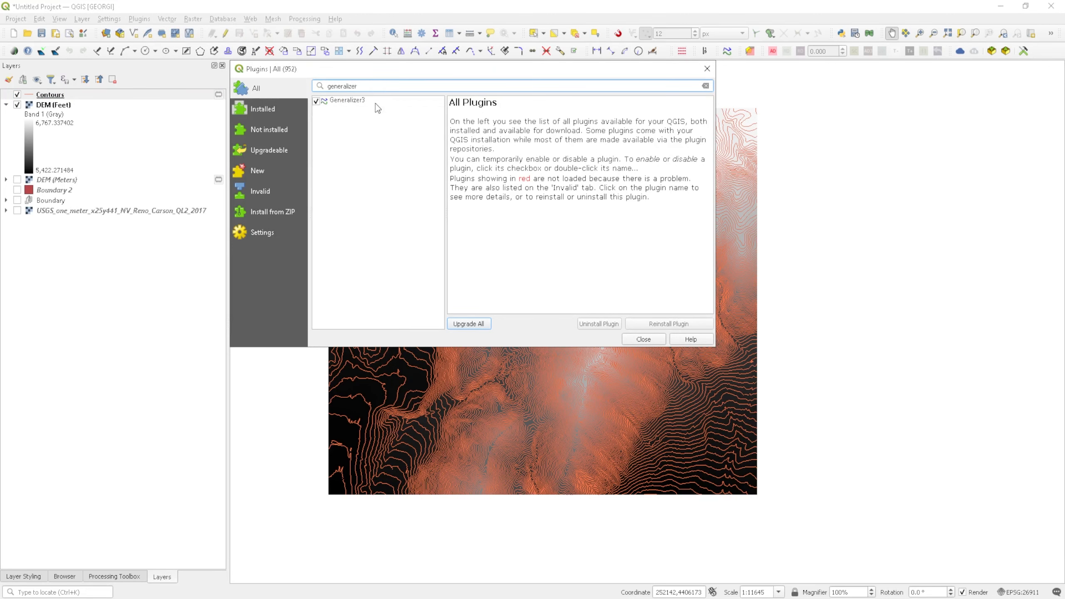
click(355, 102)
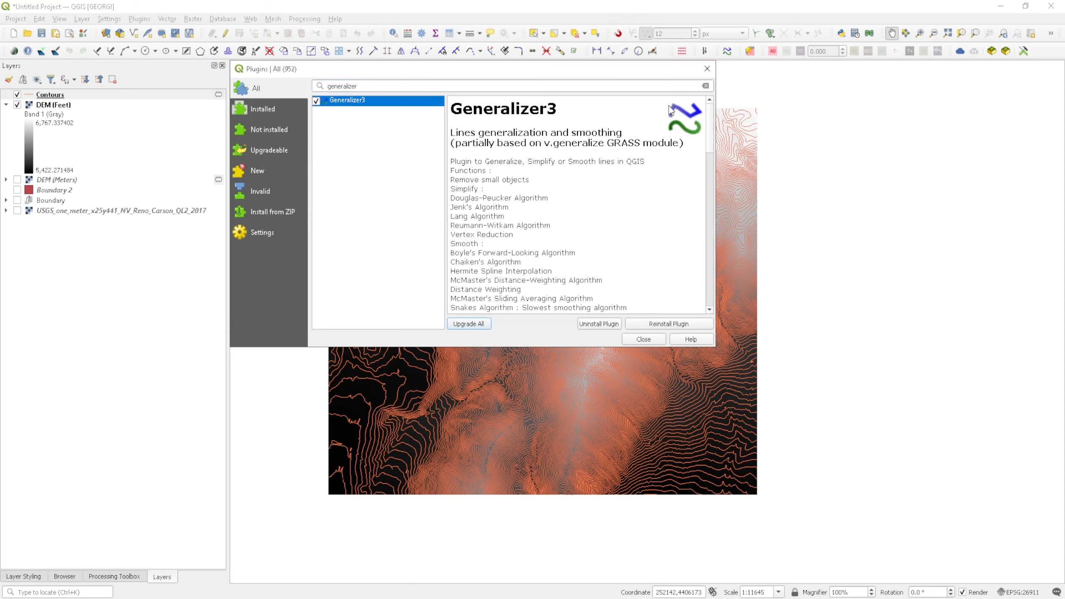
click(652, 339)
Start the Generalizer on the Contours layer with the Remove small objects algorithm.
click(727, 51)
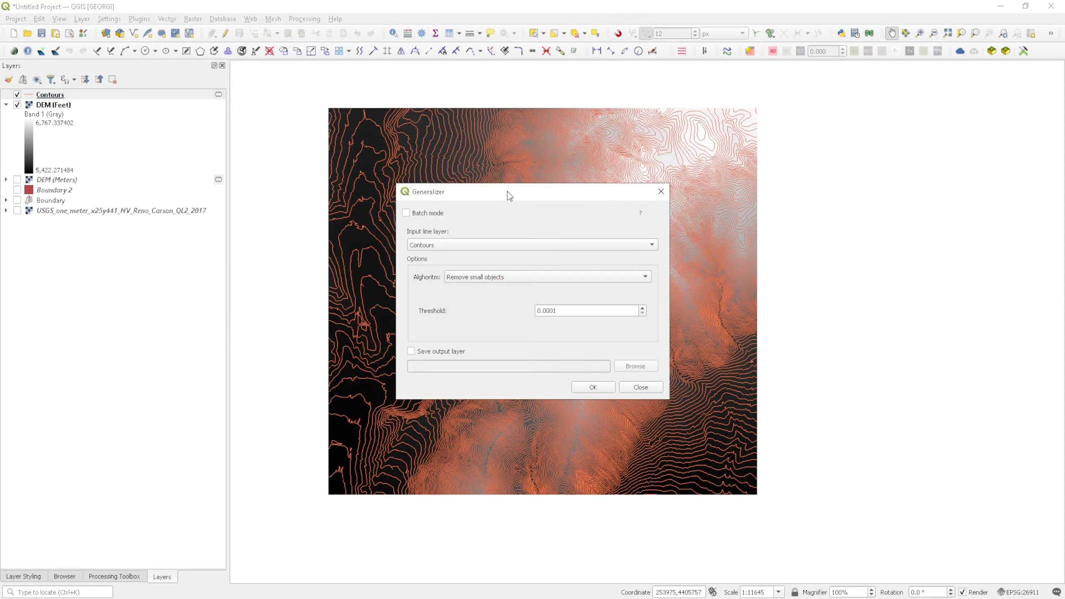
drag(507, 192, 765, 120)
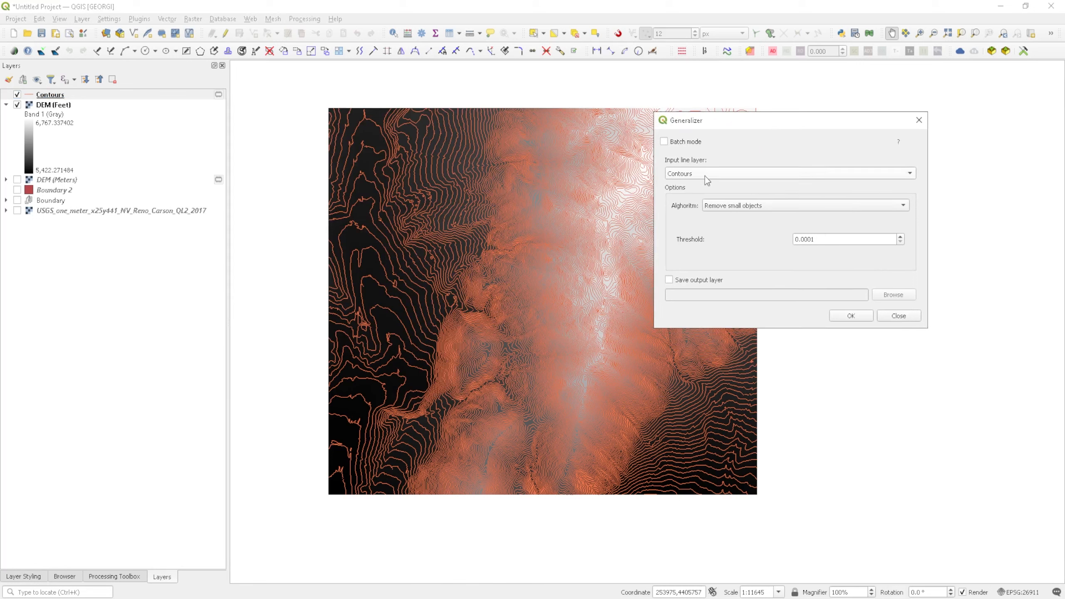
click(726, 206)
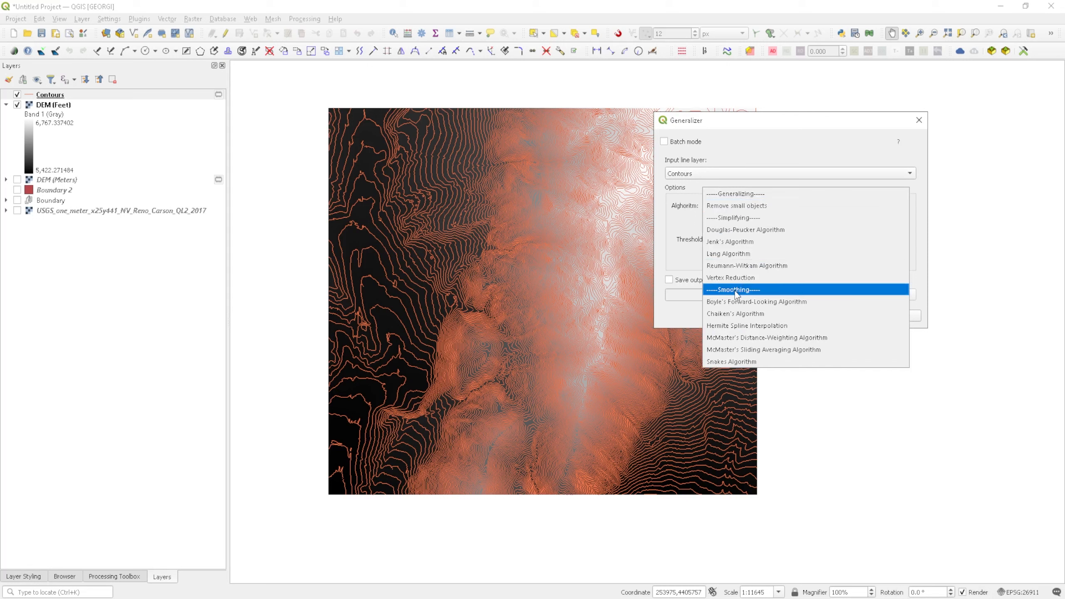
click(758, 206)
Examine the contour lines in the dark, low-lying part of the DEM for small isolated closed loops.
scroll(393, 367, up, 2)
drag(569, 411, 605, 425)
scroll(509, 272, up, 1)
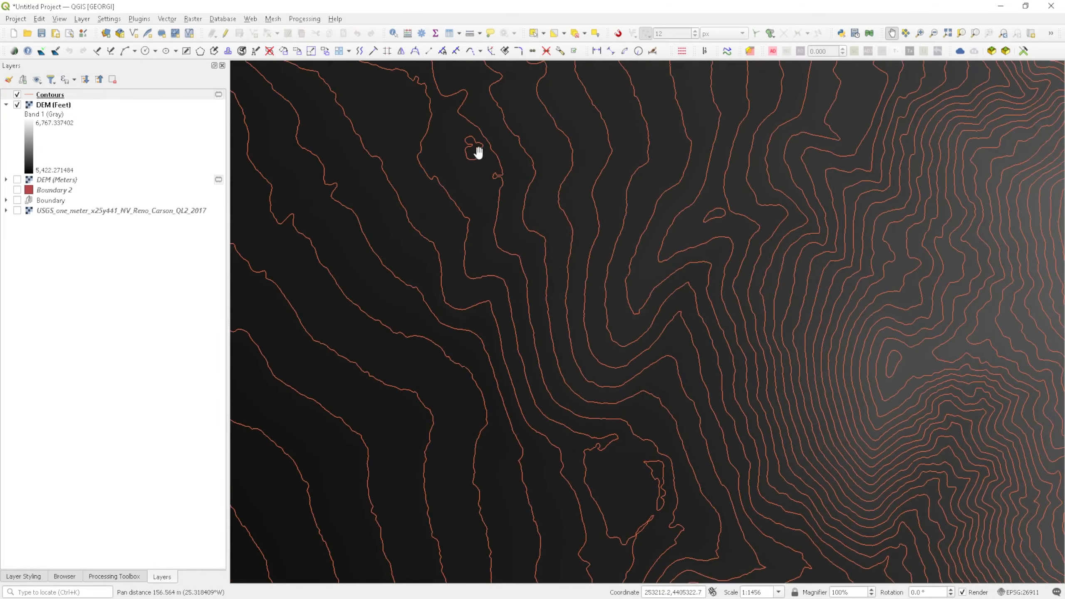
drag(478, 152, 561, 238)
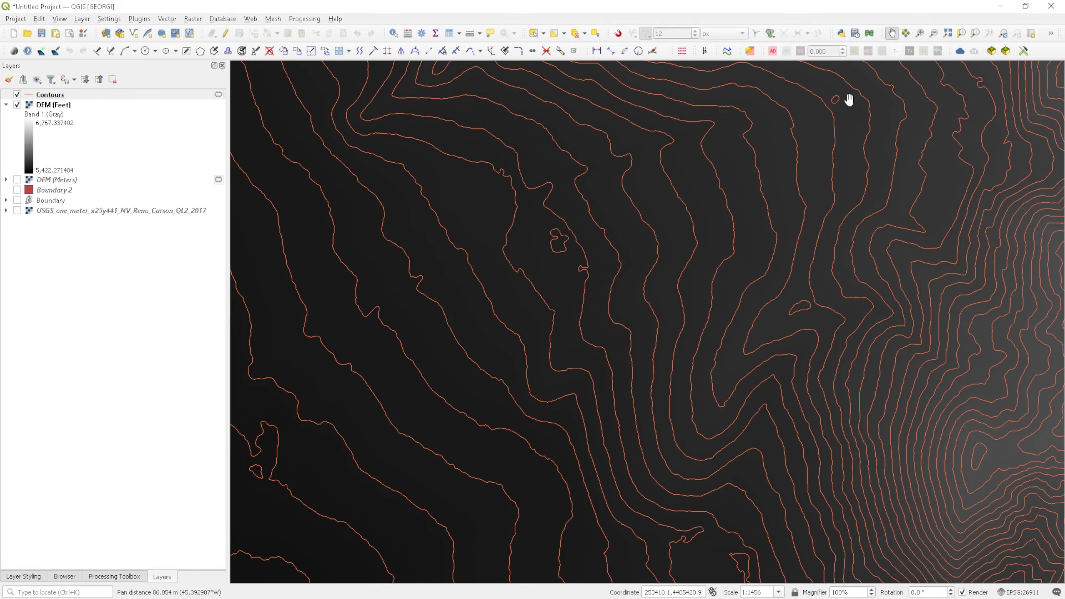
drag(849, 100, 715, 250)
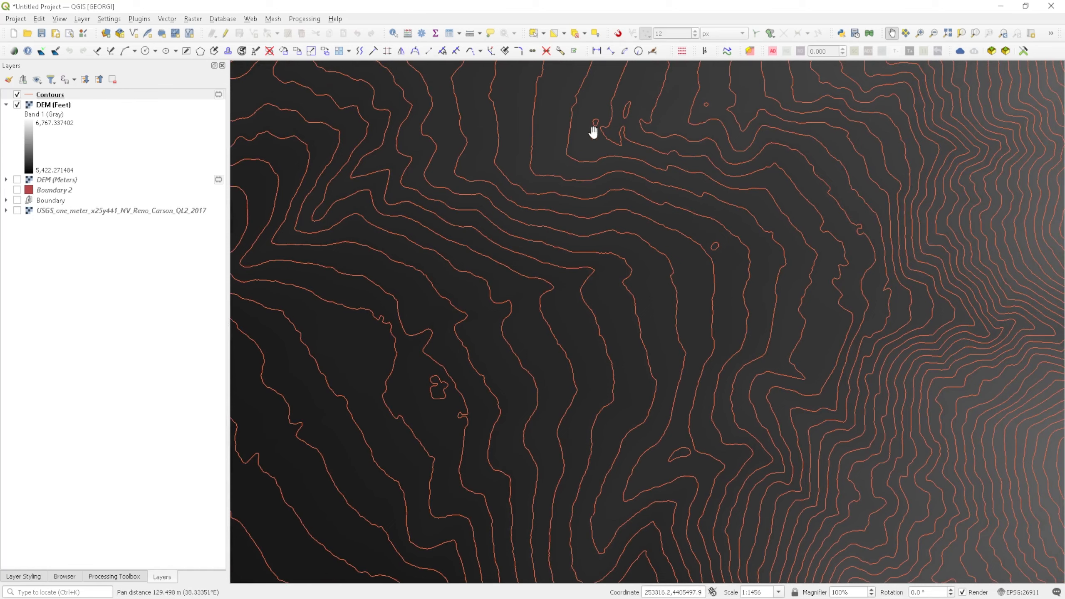
scroll(712, 338, down, 2)
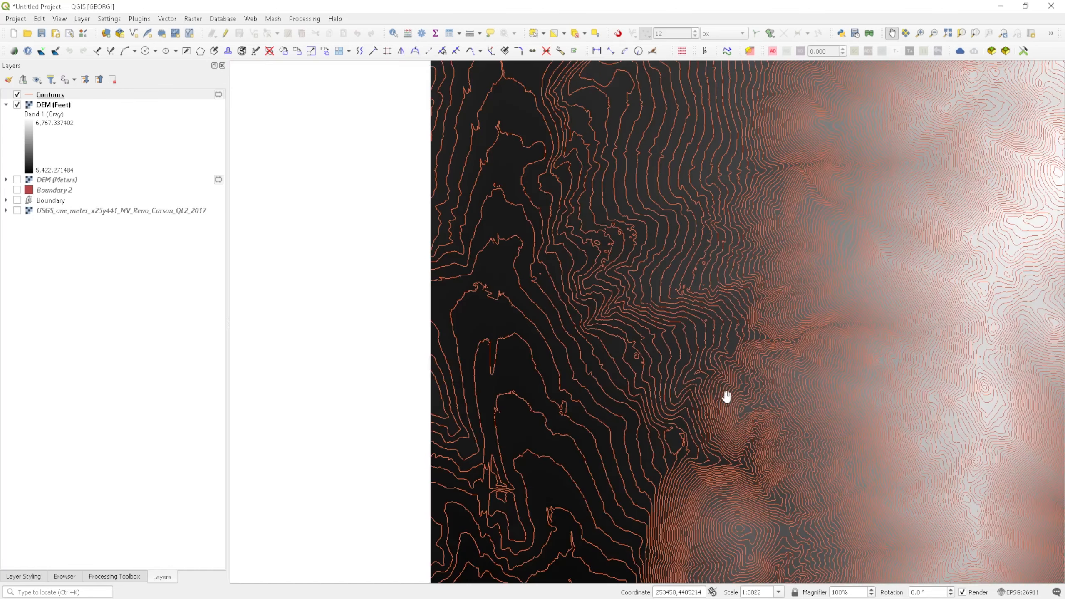
drag(727, 396, 546, 190)
scroll(641, 248, down, 1)
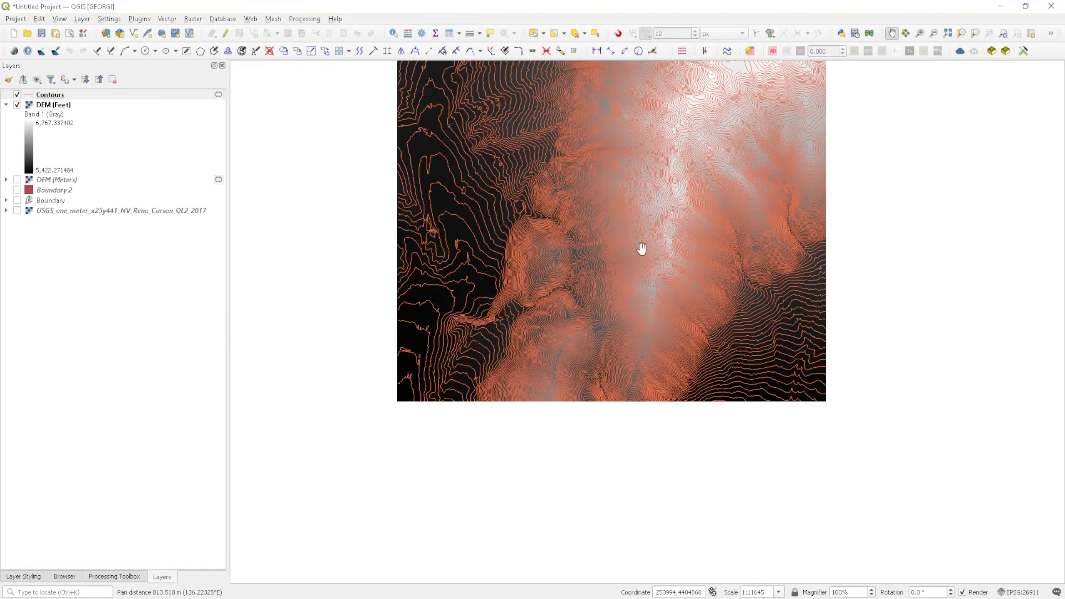
drag(642, 249, 622, 354)
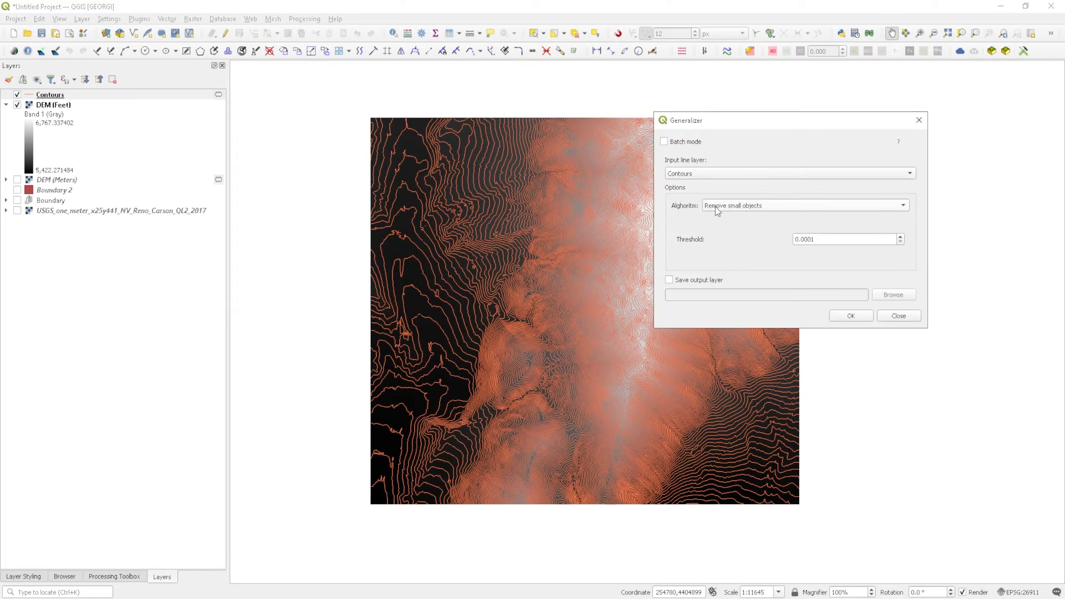
Remove small objects from the Contours layer with a threshold of 150, outputting a memory layer.
drag(834, 240, 735, 243)
click(854, 318)
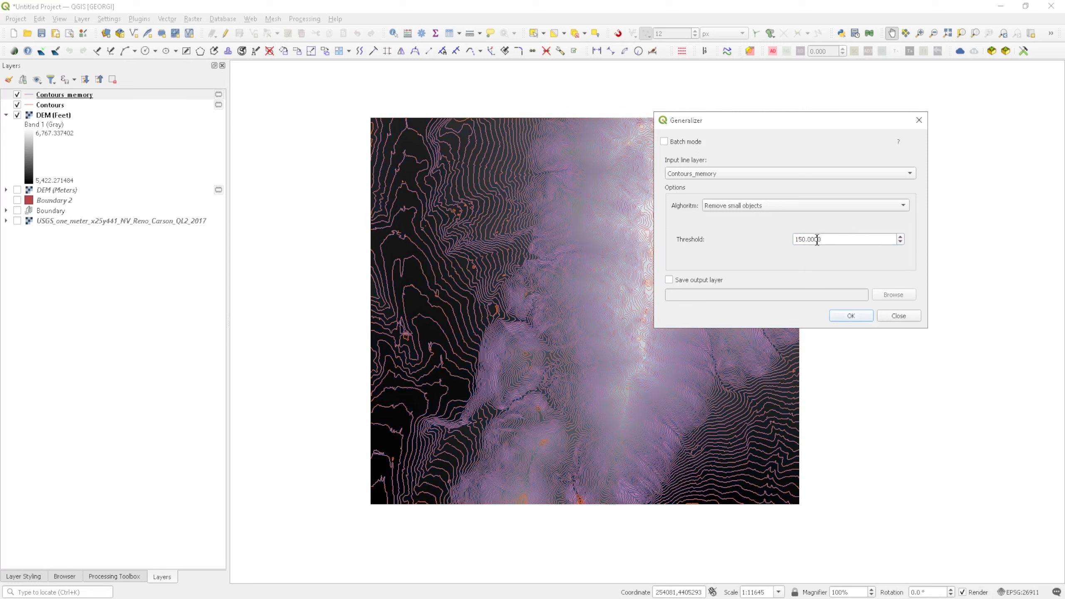
Compare the generalized contours with the original Contours across the map to see which small loops were dropped.
drag(766, 128, 919, 101)
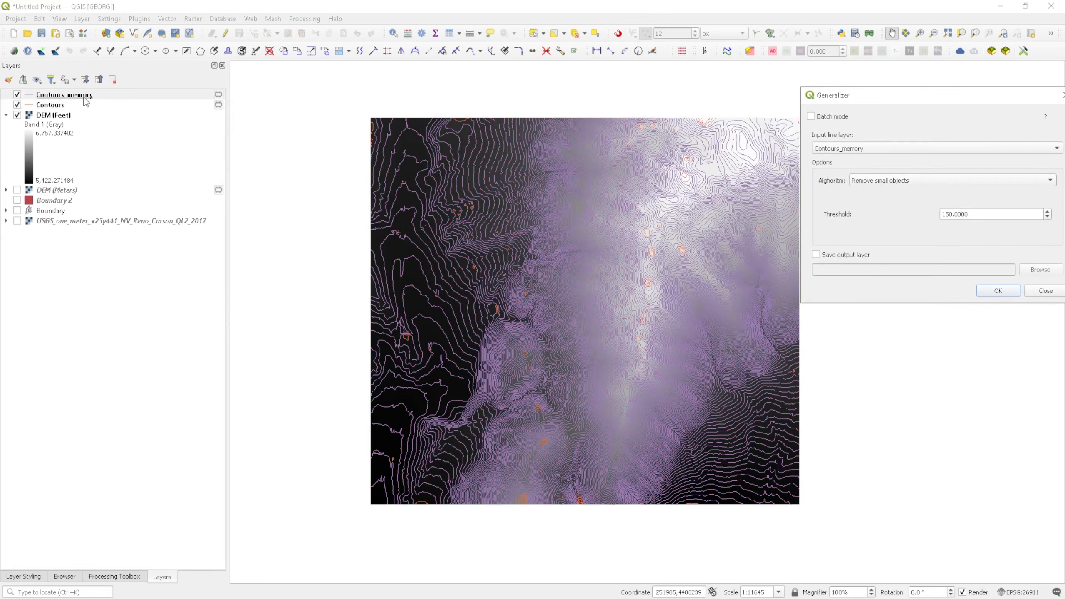
drag(507, 290, 447, 268)
scroll(589, 245, up, 2)
drag(566, 234, 728, 270)
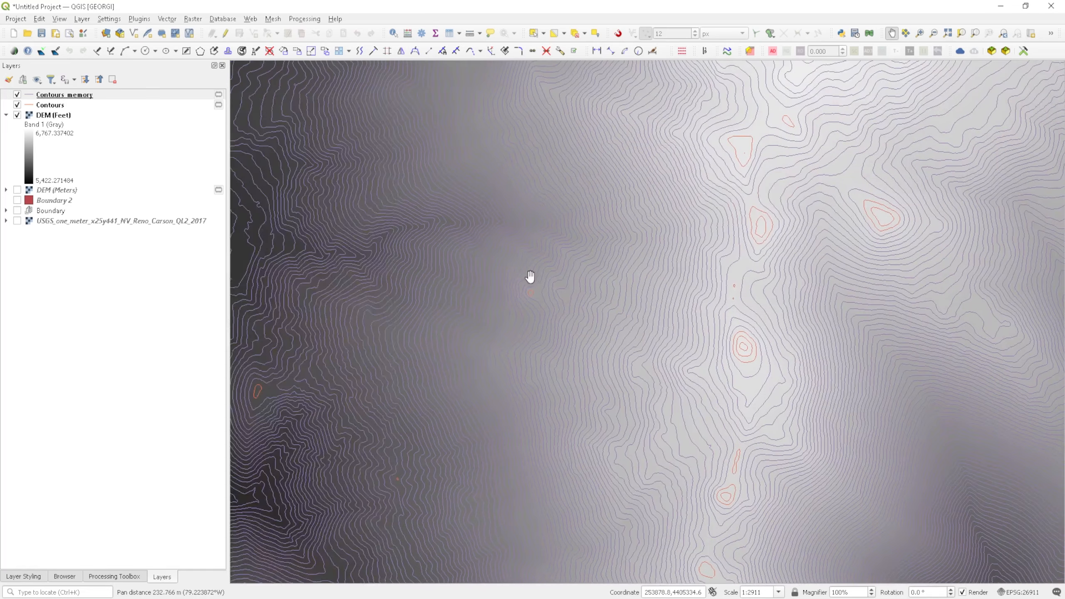
scroll(530, 277, down, 1)
drag(452, 258, 664, 242)
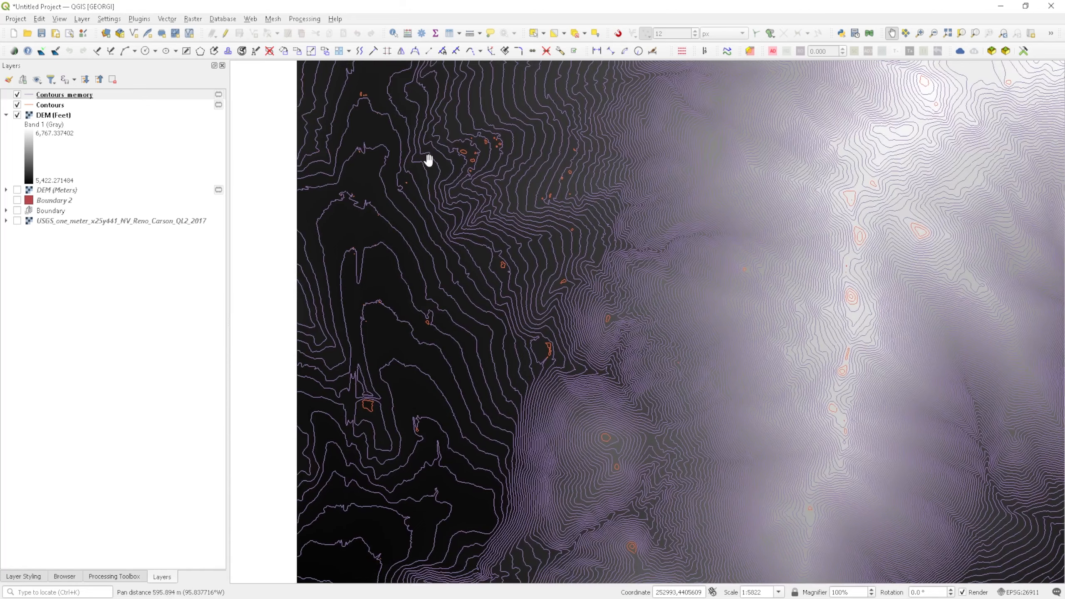
drag(416, 147, 409, 238)
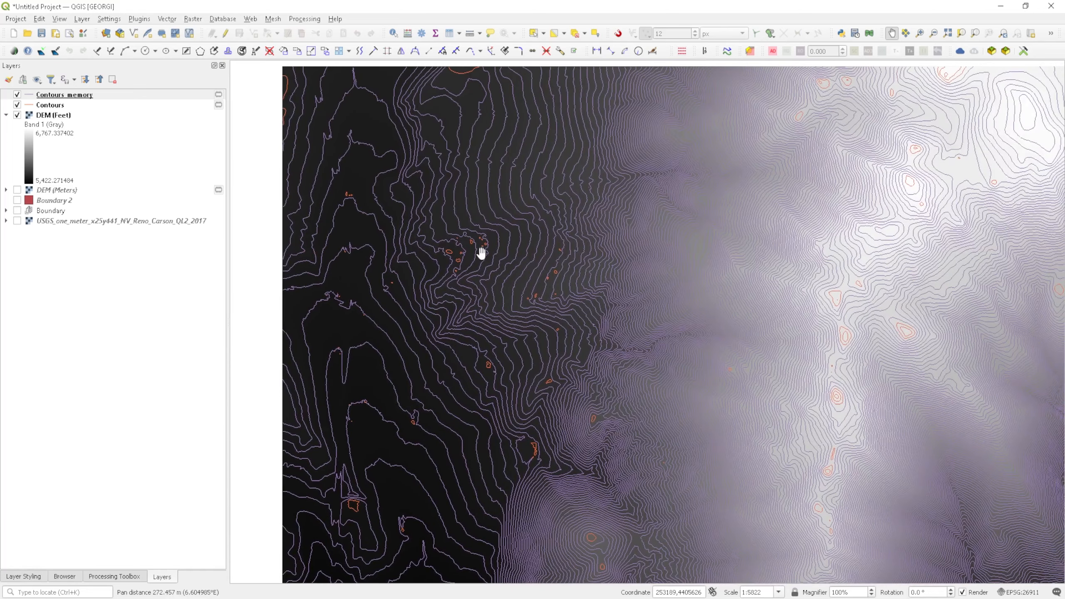
drag(816, 310, 630, 334)
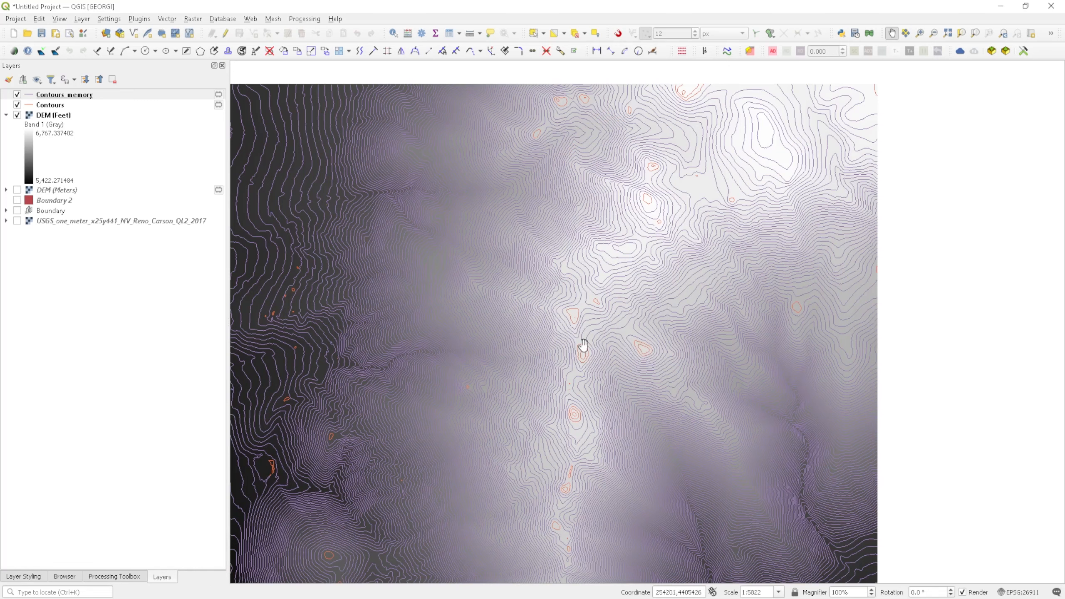
scroll(586, 357, down, 1)
drag(637, 405, 715, 282)
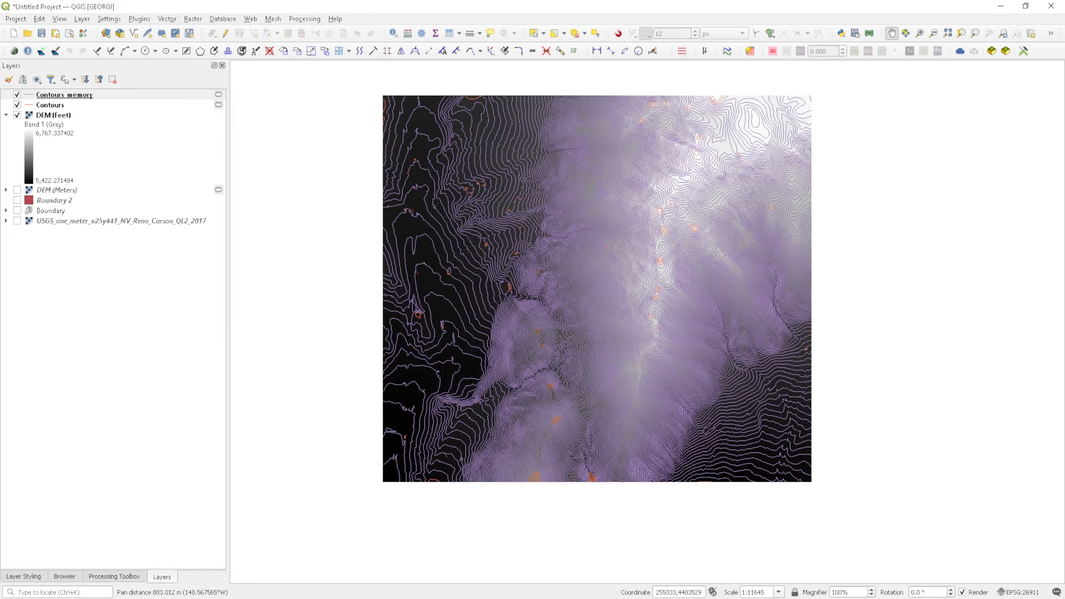
Rerun Remove small objects on the original Contours layer with a threshold of 90.
key(alt+Tab)
drag(878, 101, 717, 97)
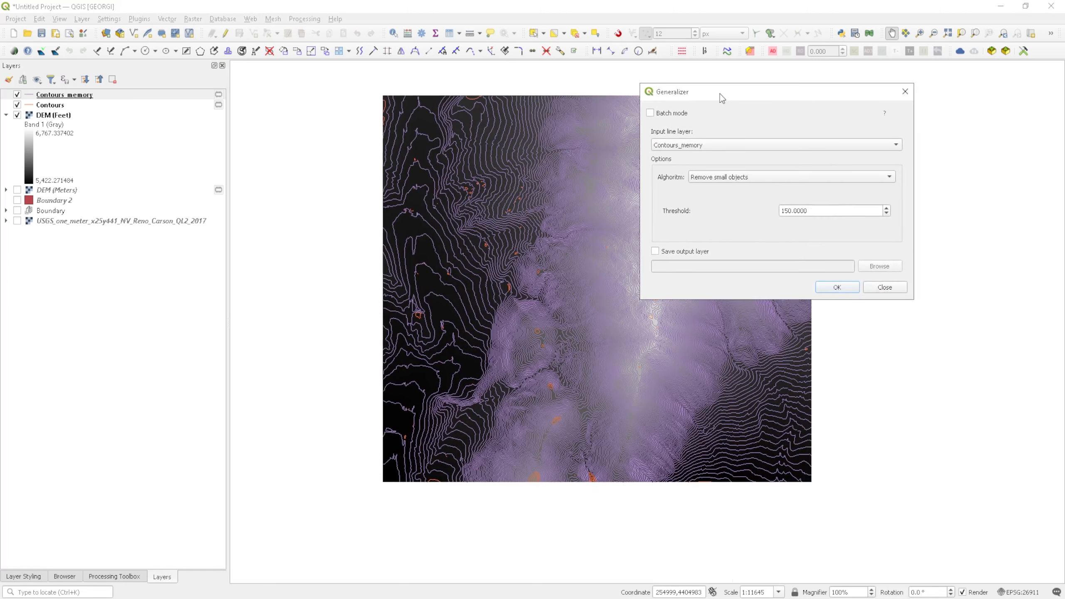
click(715, 144)
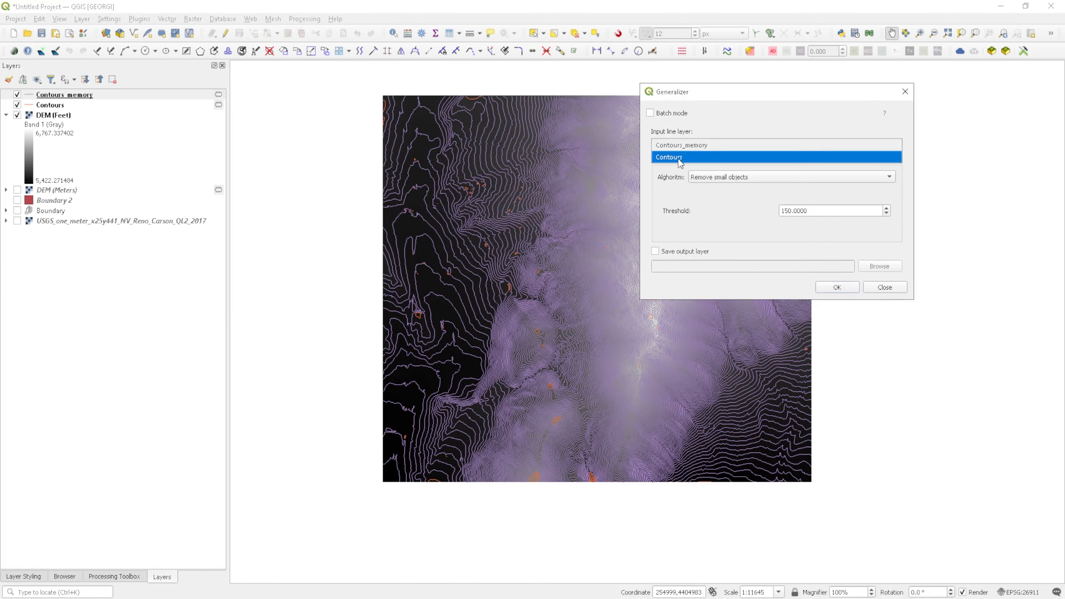
click(679, 158)
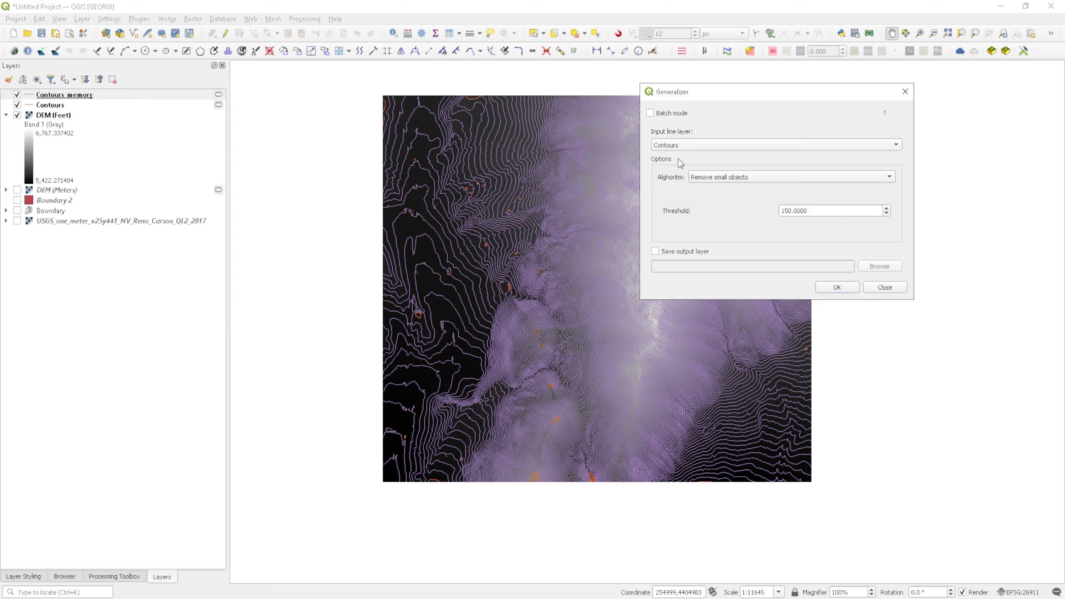
drag(836, 210, 777, 211)
text(90)
click(842, 291)
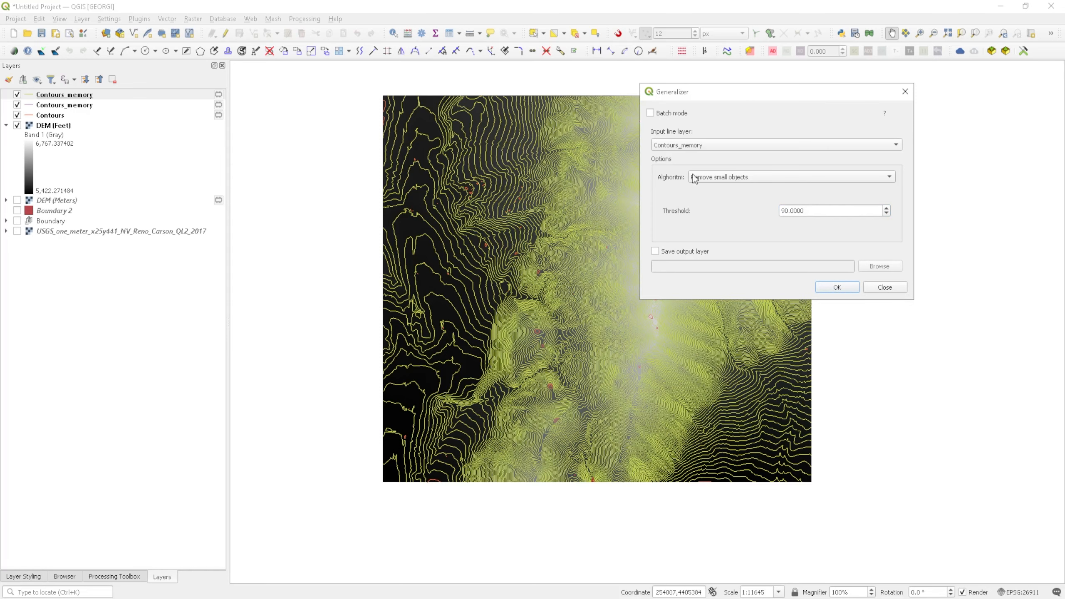
Inspect the contours generalized at threshold 90 along the ridge and across the map against the earlier versions.
drag(739, 94, 899, 99)
drag(669, 197, 611, 219)
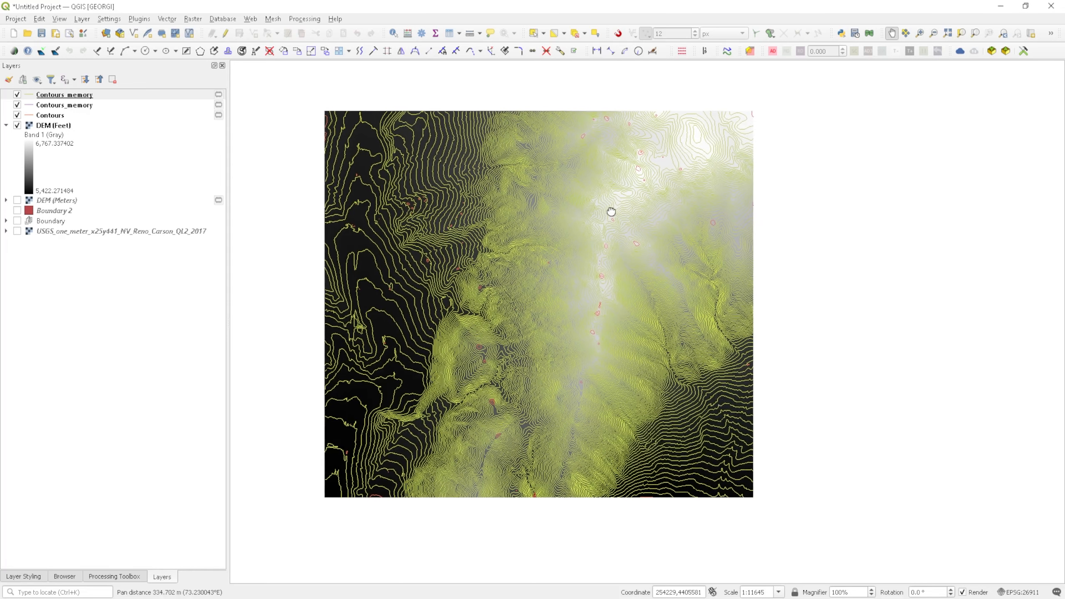
scroll(610, 267, up, 1)
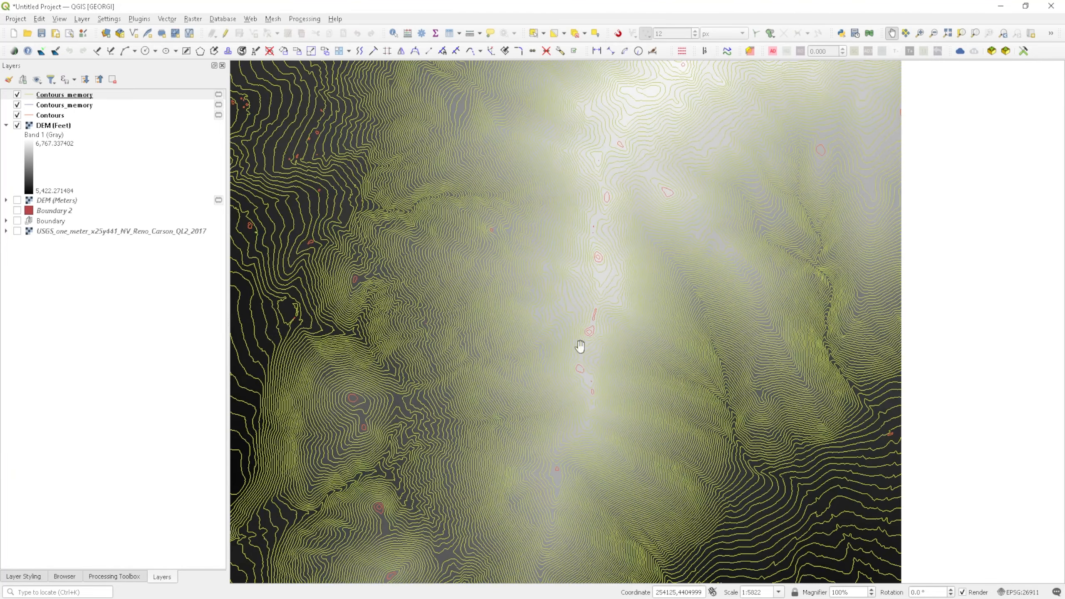
drag(616, 235, 538, 307)
scroll(583, 297, up, 1)
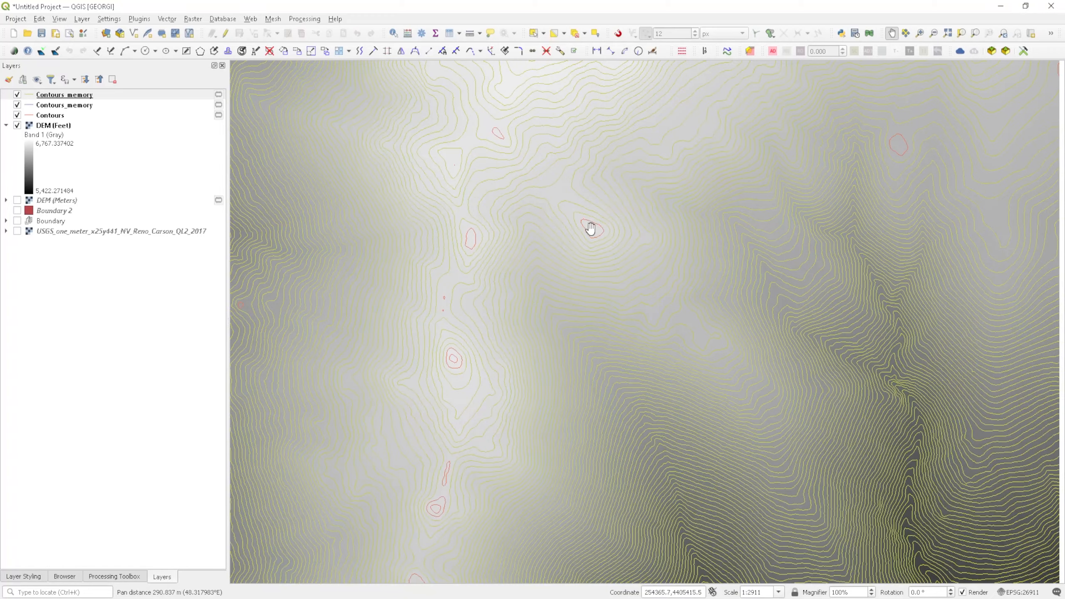
scroll(582, 228, down, 2)
drag(525, 267, 671, 266)
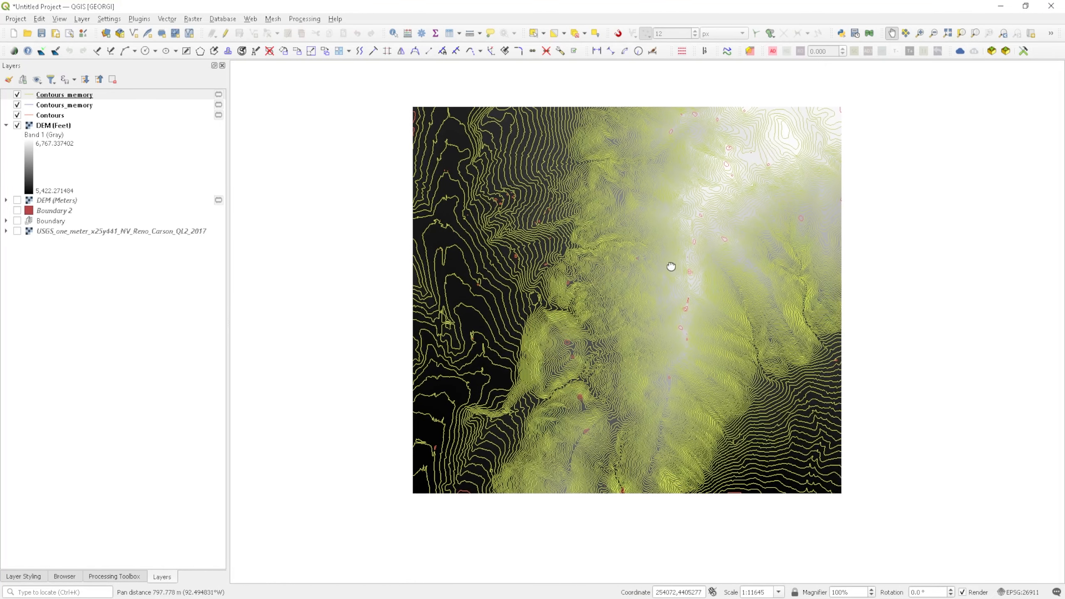
click(882, 598)
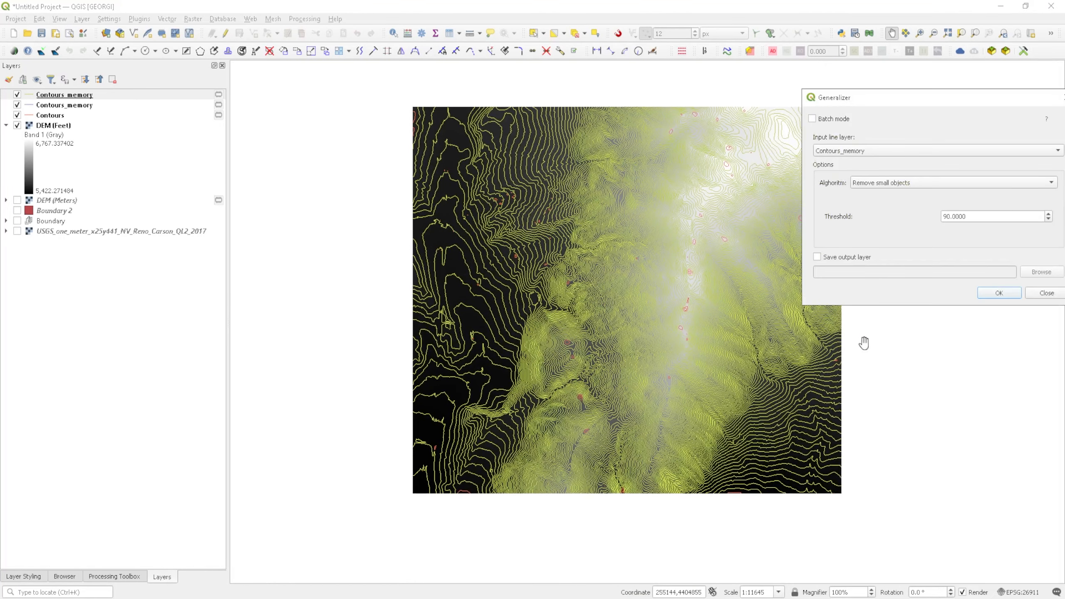
drag(981, 98, 894, 82)
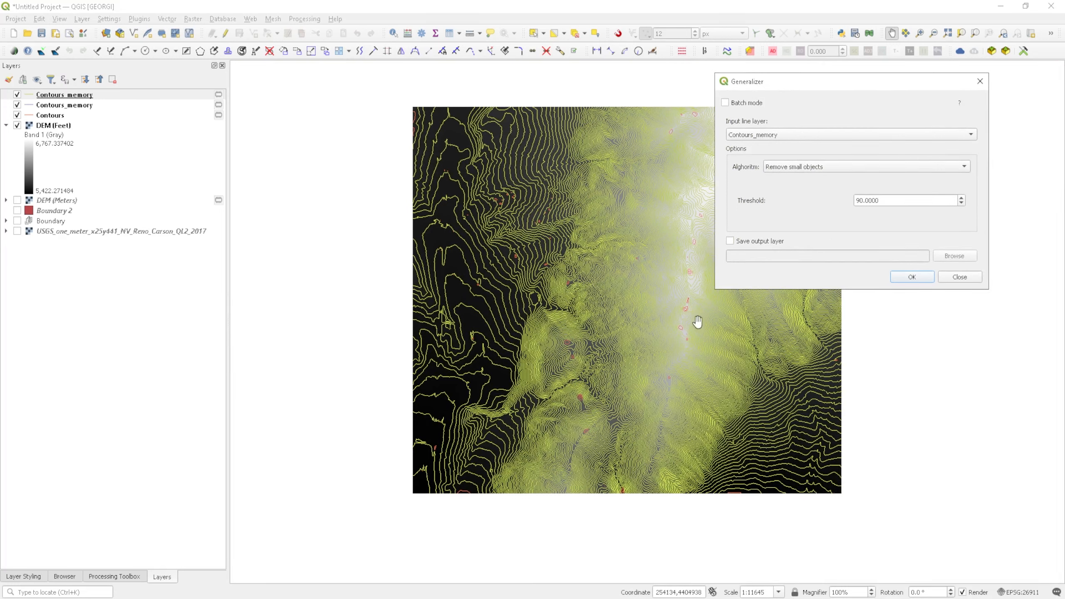
Remove the older Contours_memory layer made with threshold 150 and select the remaining Contours_memory layer.
click(75, 108)
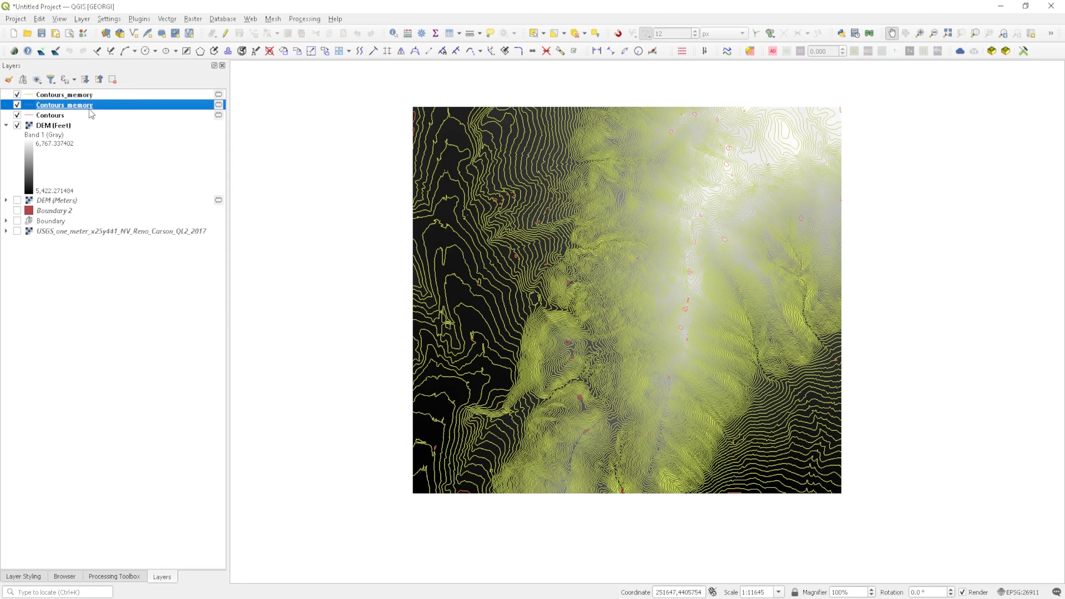
key(ctrl+d)
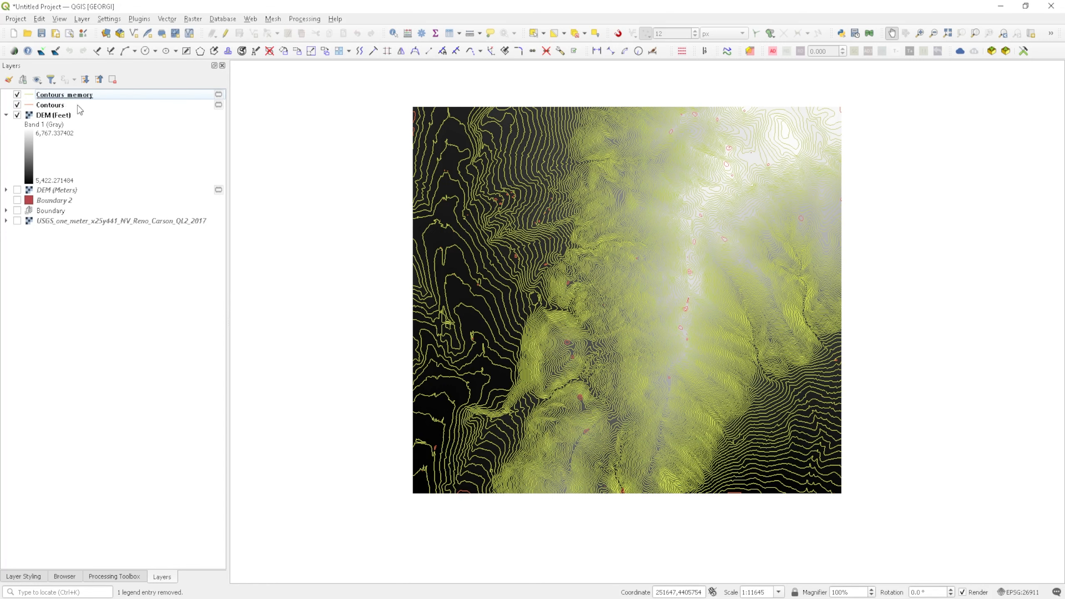
click(75, 99)
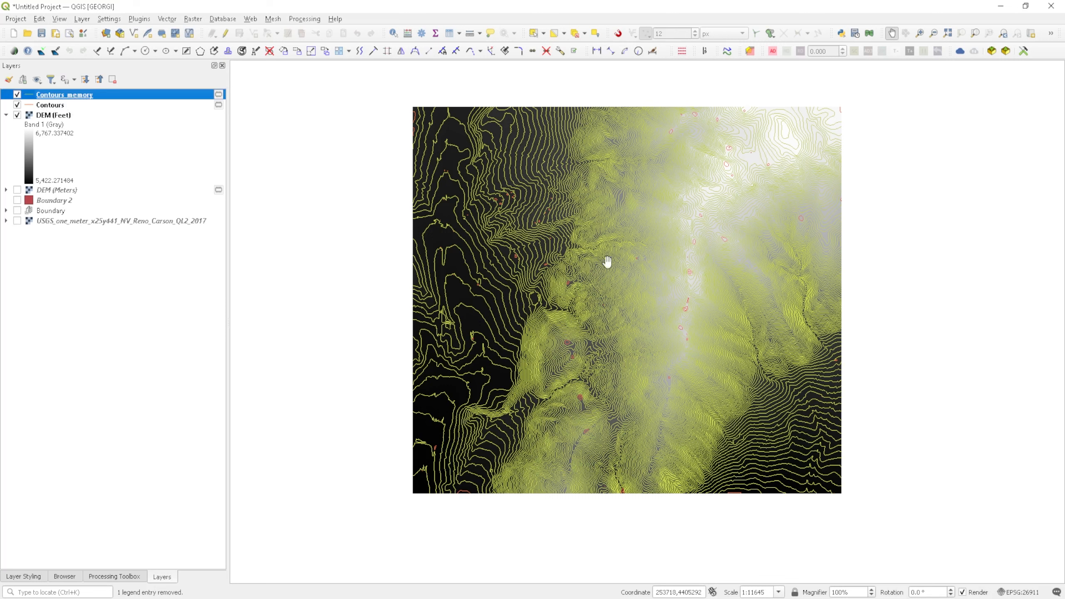
Check the coordinate reference systems assigned to the Contours_memory and Contours layers.
click(727, 51)
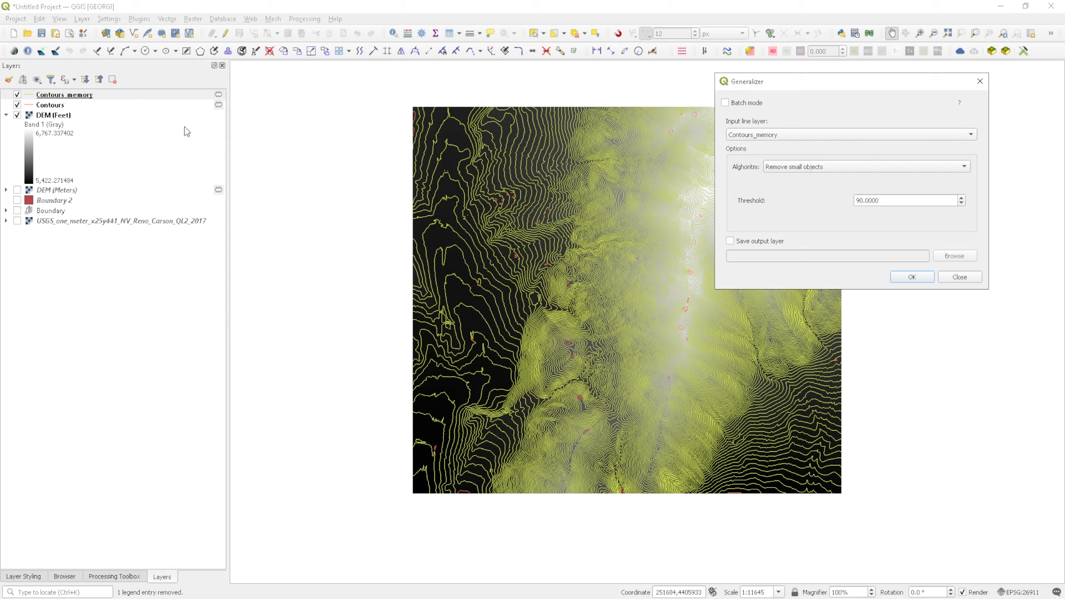
right_click(79, 98)
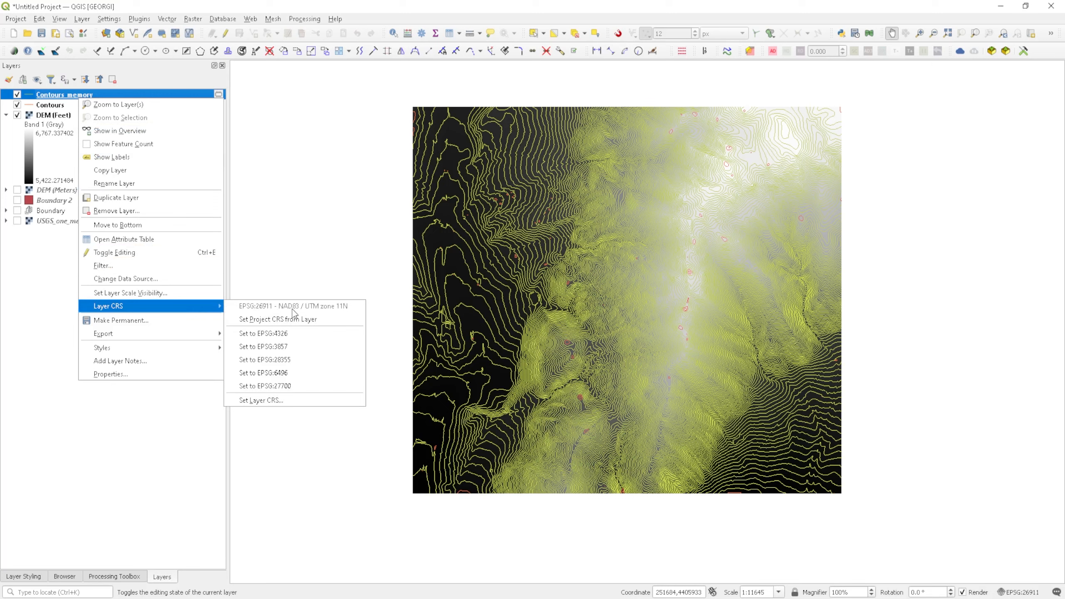
click(57, 106)
right_click(52, 105)
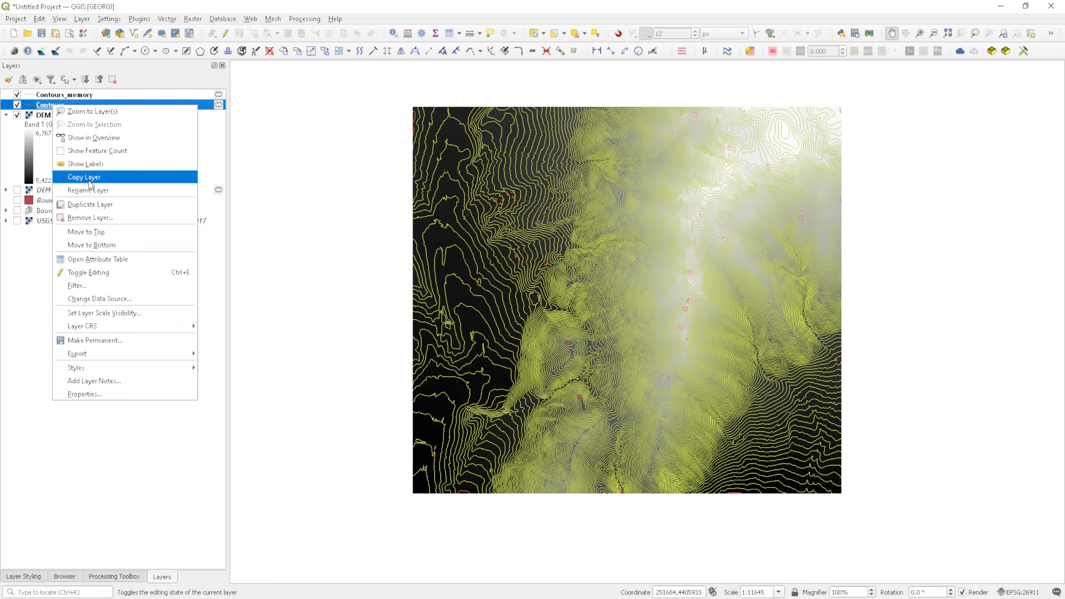
mouse_move(131, 326)
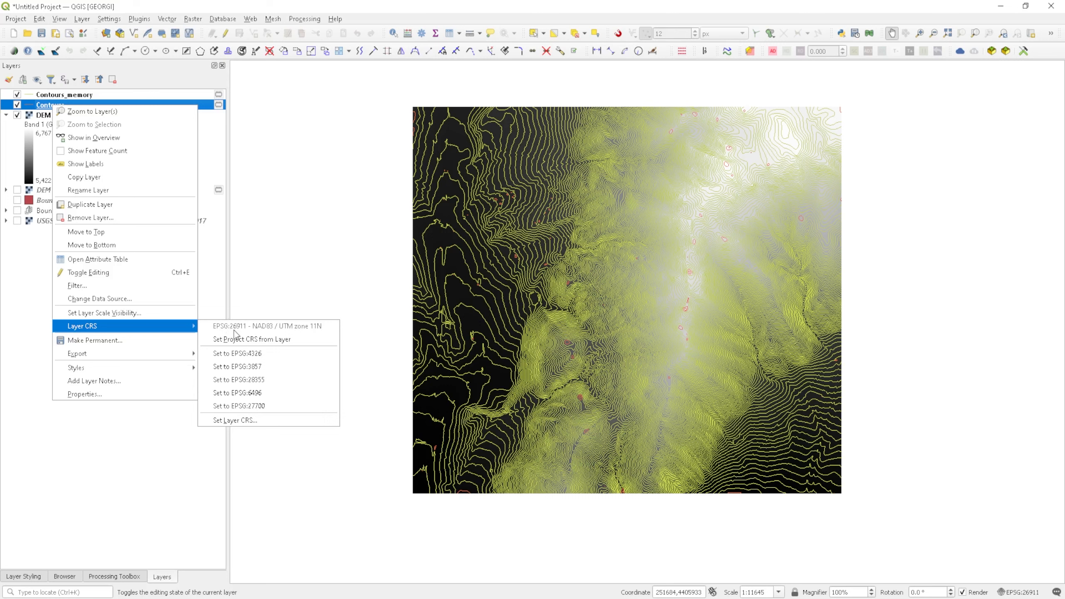
click(77, 96)
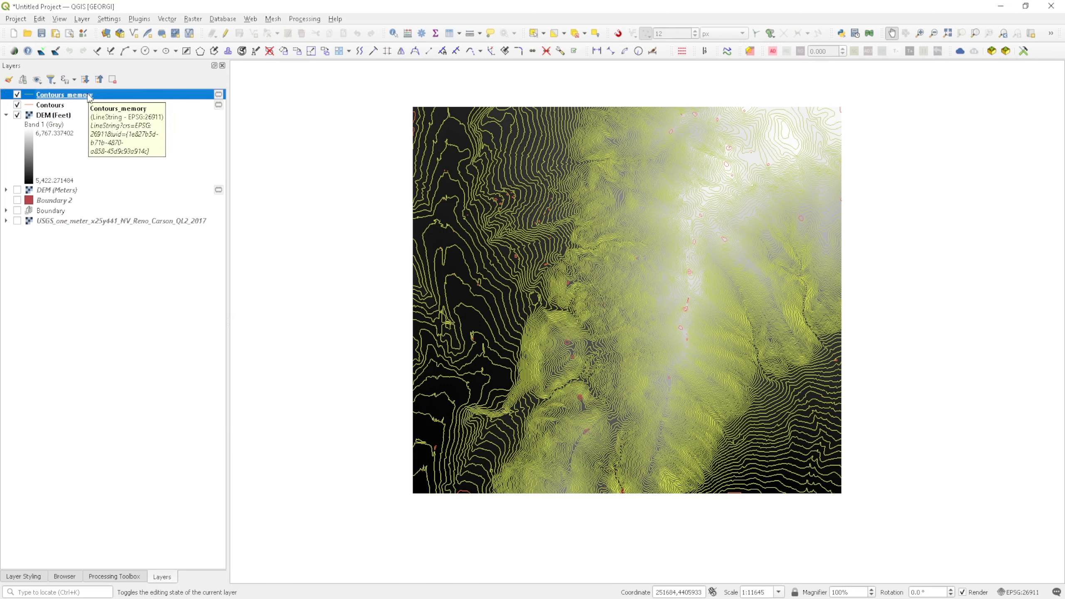
right_click(89, 97)
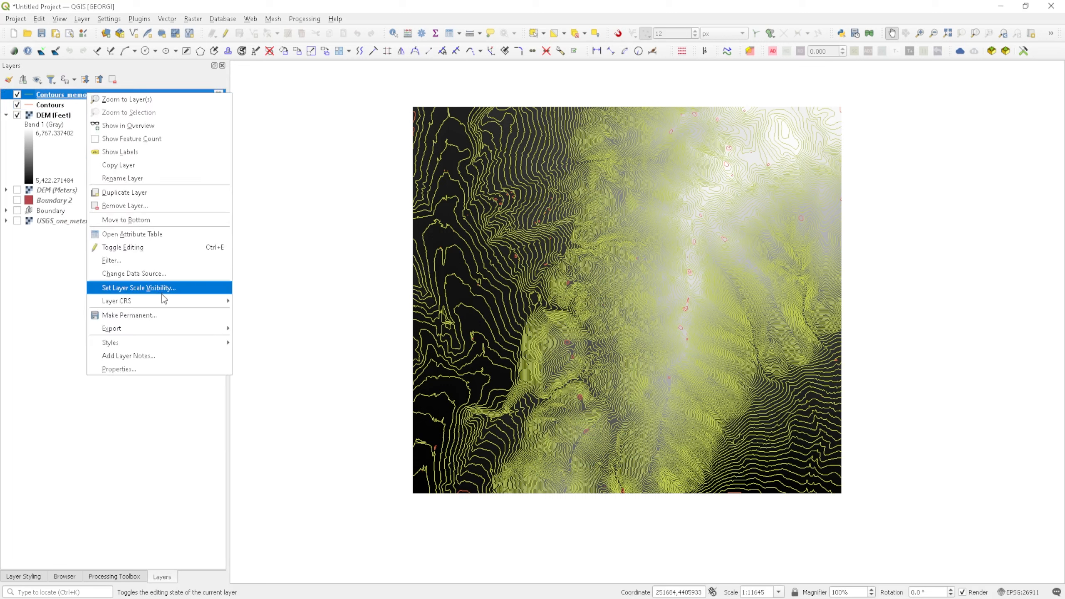
mouse_move(161, 300)
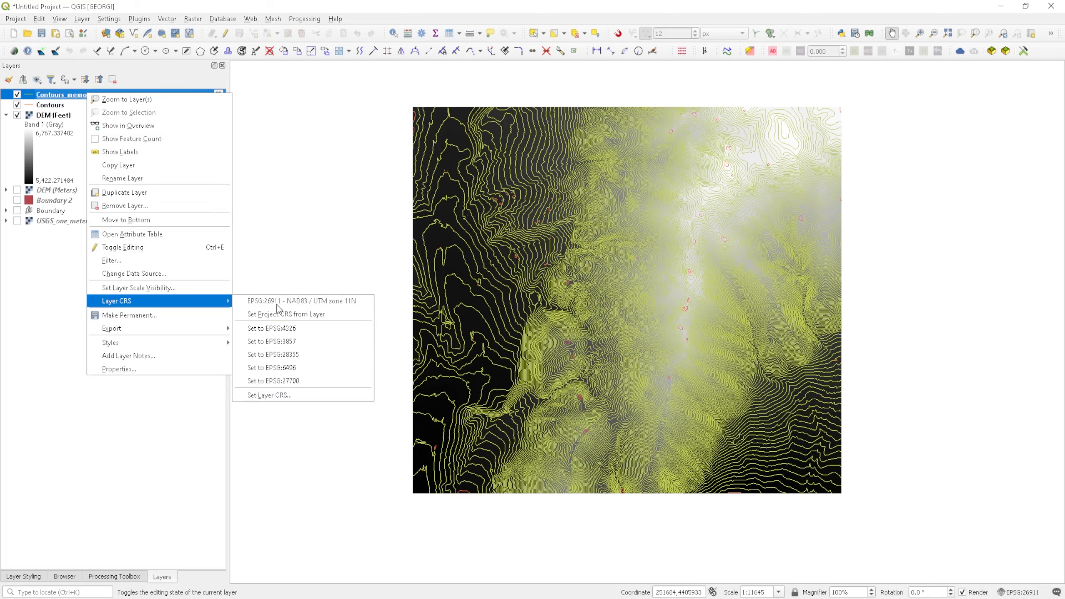
click(369, 210)
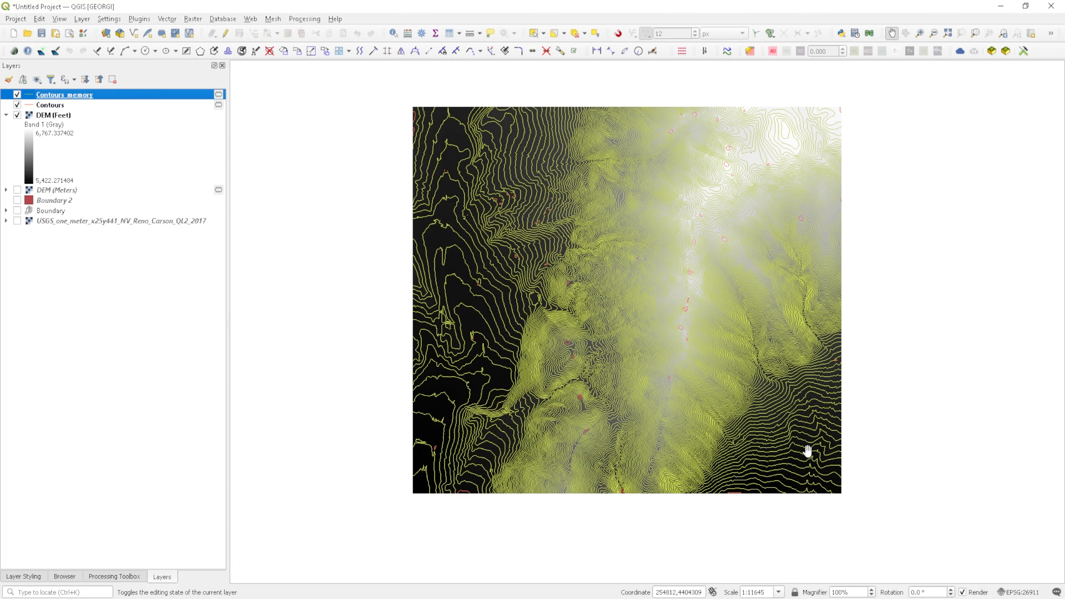
click(813, 598)
click(795, 166)
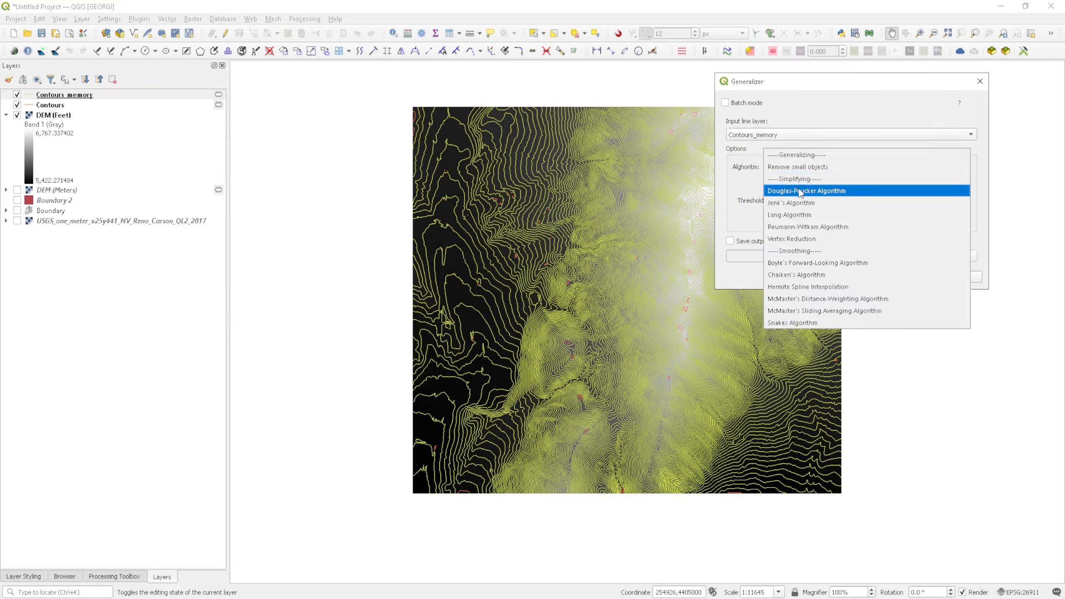
click(753, 139)
click(778, 136)
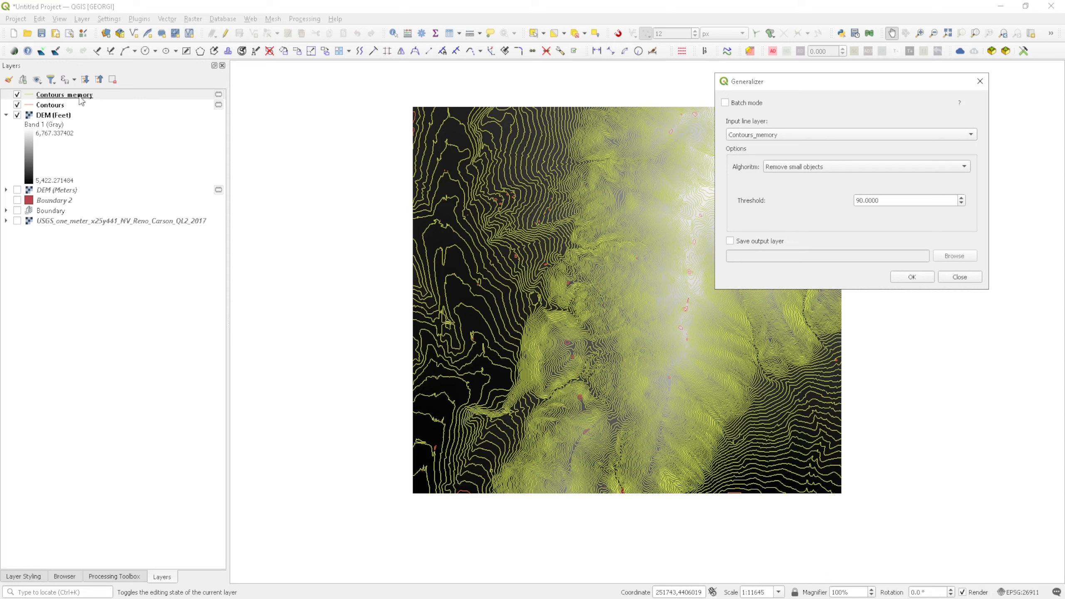
click(959, 277)
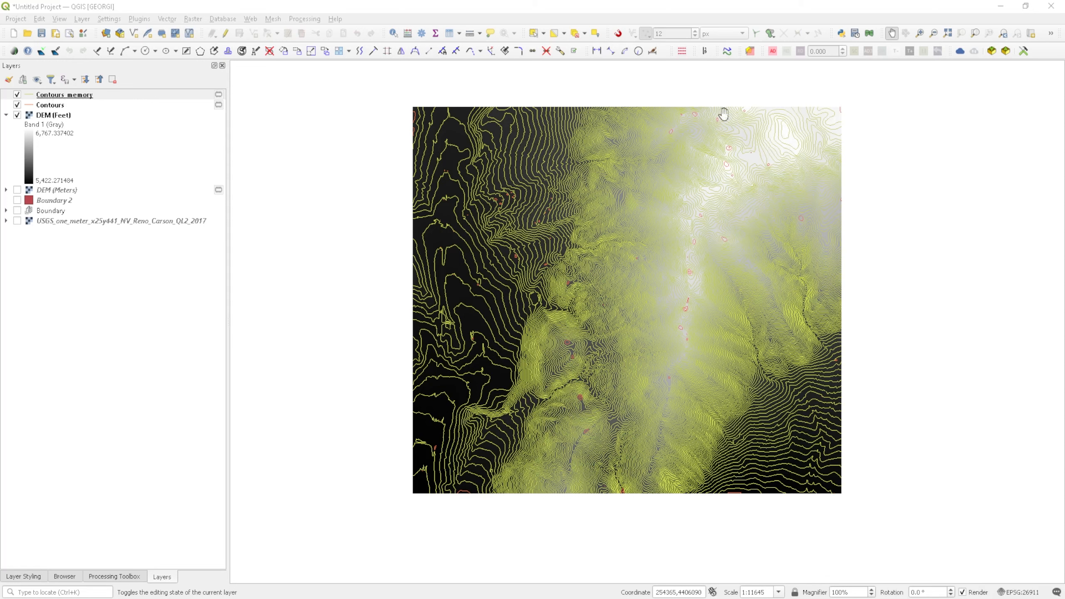
Simplify the Contours_memory layer in Generalizer with the Douglas-Peucker Algorithm at a threshold of 1.5.
click(728, 52)
drag(509, 192, 662, 141)
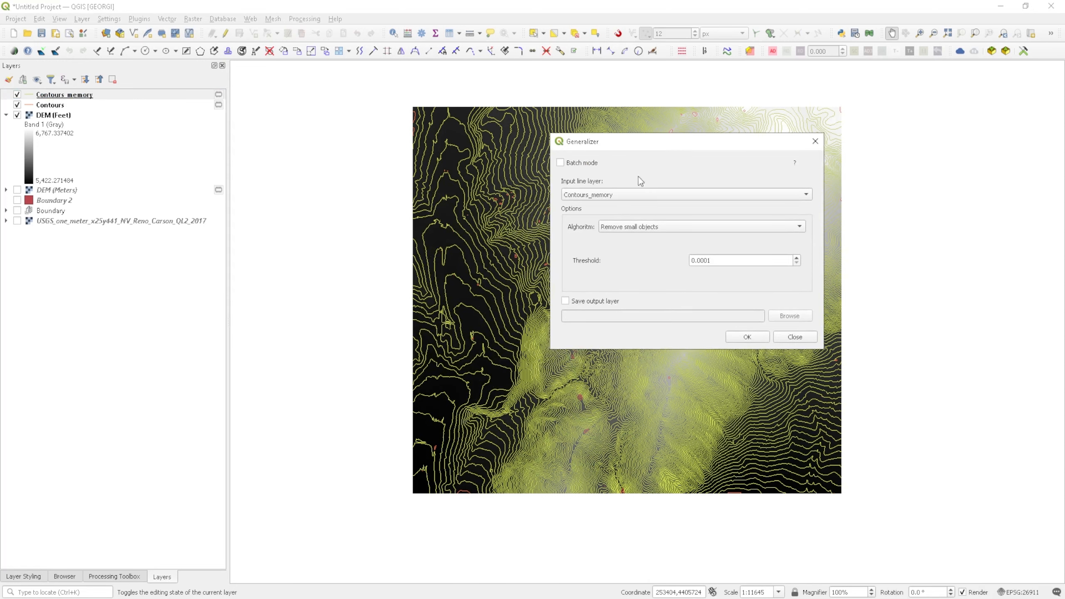
click(637, 194)
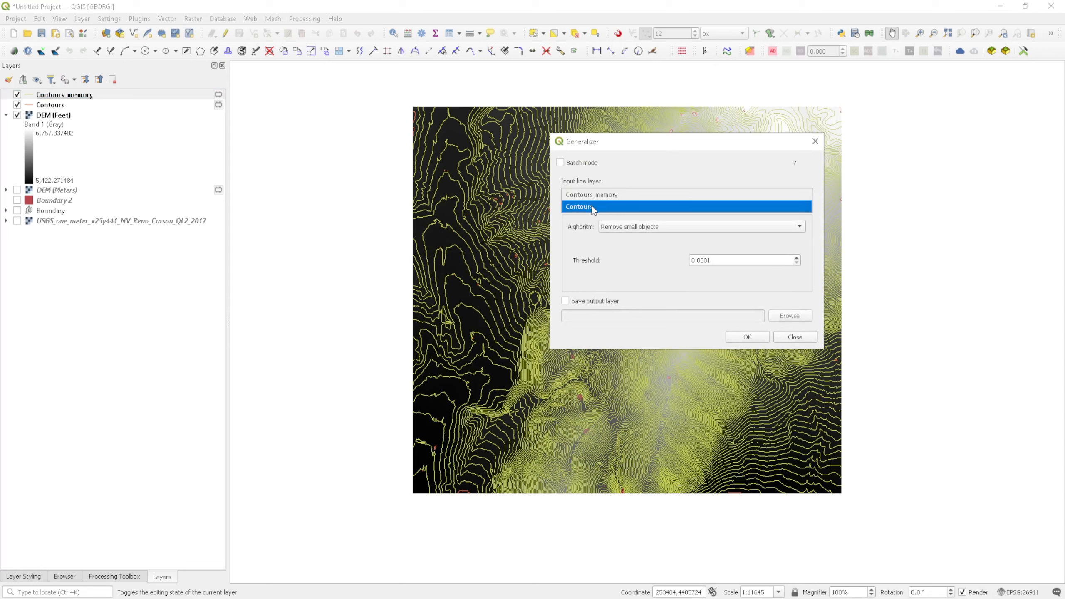
click(602, 195)
click(608, 226)
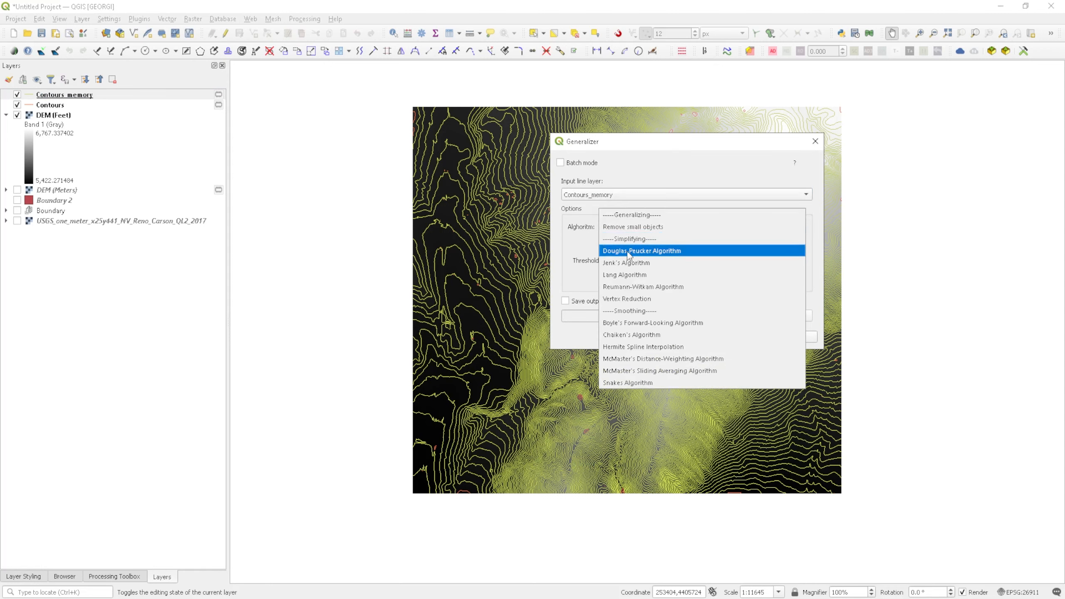
click(667, 255)
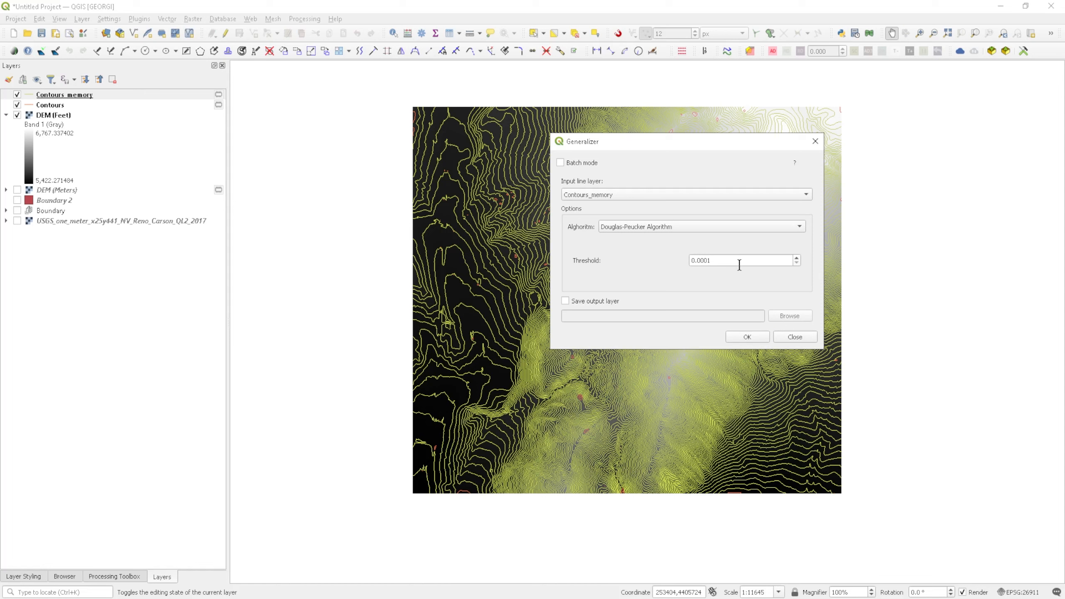
drag(727, 260, 652, 266)
text(5)
click(743, 338)
Compare the Douglas-Peucker contours up close with the earlier contour lines around the small loops in the northwest of the map.
scroll(549, 210, up, 2)
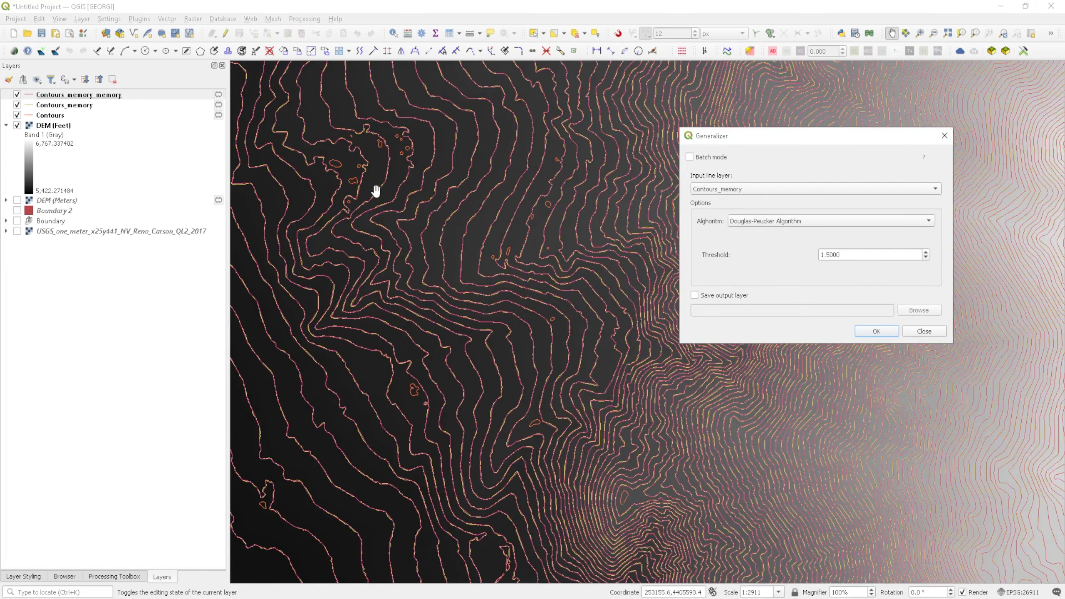
drag(356, 181, 461, 291)
scroll(454, 259, up, 4)
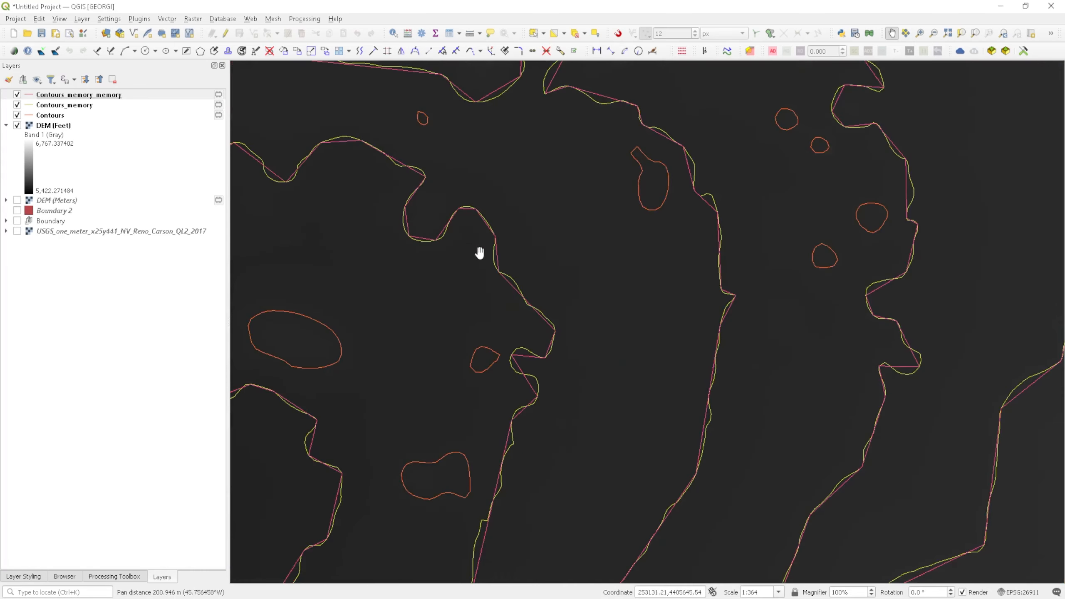
drag(509, 238, 587, 316)
drag(446, 224, 539, 259)
drag(354, 176, 624, 245)
drag(485, 278, 582, 260)
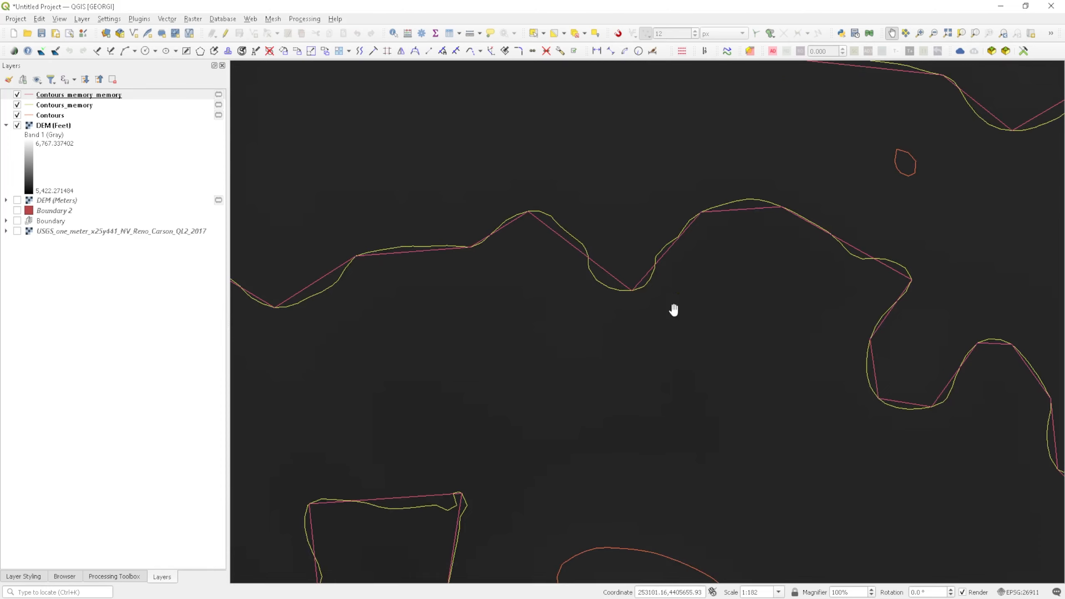
drag(775, 363, 603, 306)
drag(767, 420, 584, 164)
drag(677, 400, 656, 170)
Inspect the simplified contours near the southeast edge of the DEM and across the full map extent.
scroll(625, 263, down, 1)
drag(557, 409, 622, 201)
scroll(632, 295, down, 1)
drag(837, 186, 592, 415)
drag(737, 238, 592, 364)
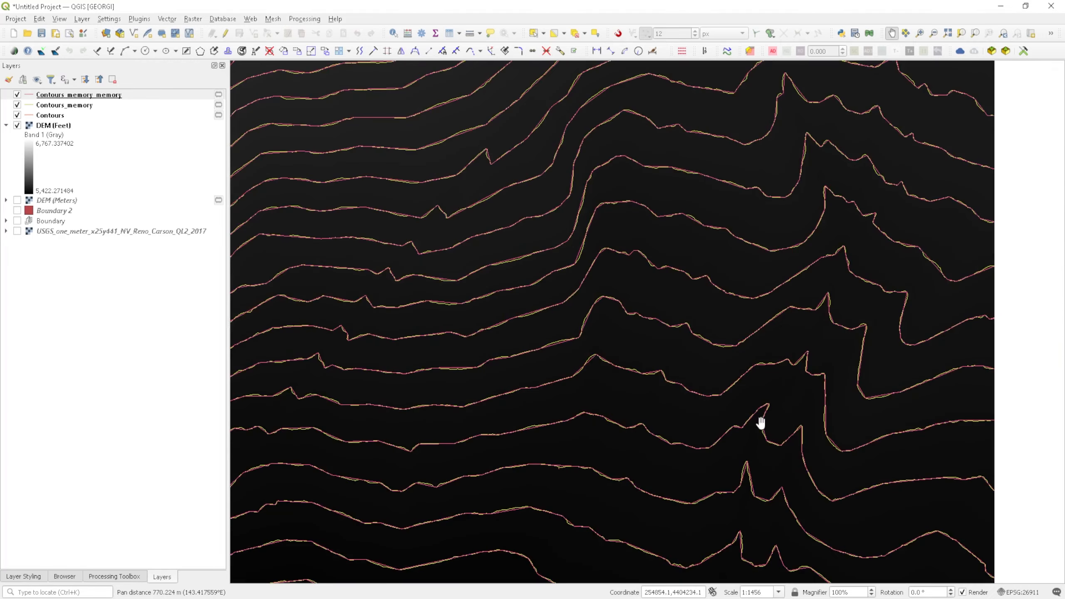
scroll(760, 423, up, 1)
scroll(779, 406, up, 1)
scroll(771, 407, down, 5)
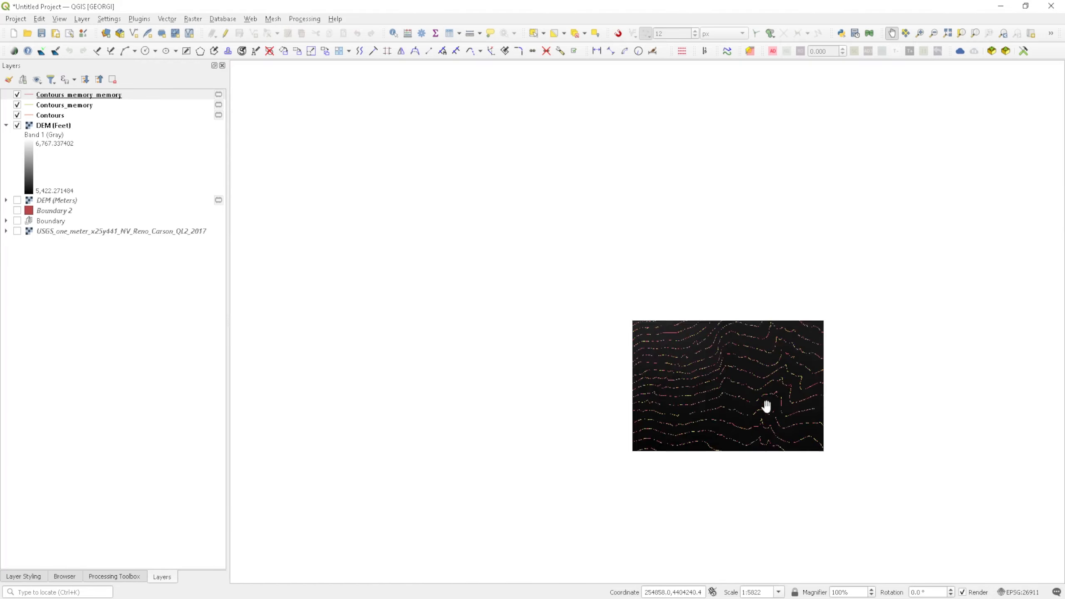
drag(663, 378, 764, 457)
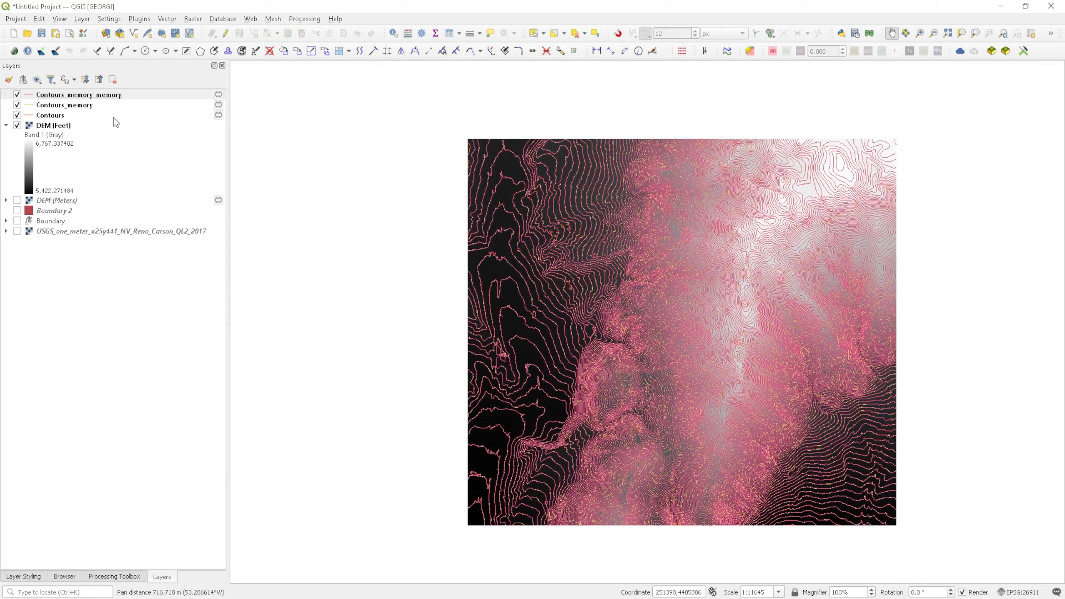
Remove the intermediate Contours_memory layer from the project.
click(79, 106)
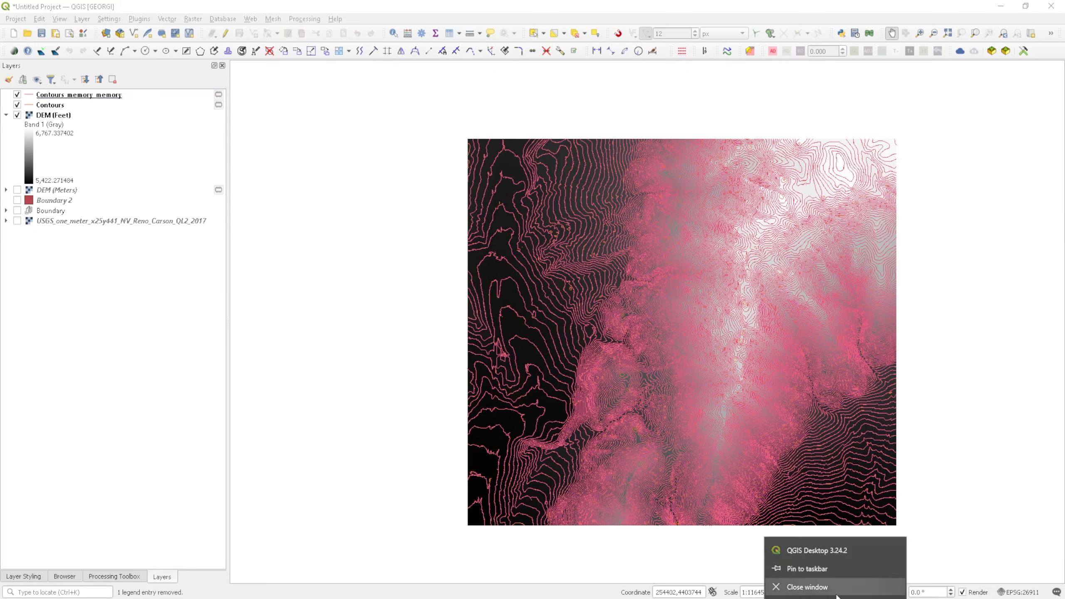
click(713, 128)
Set up Generalizer with Contours_memory_memory as the input line layer and Boyle's Forward-Looking Algorithm for smoothing.
click(727, 51)
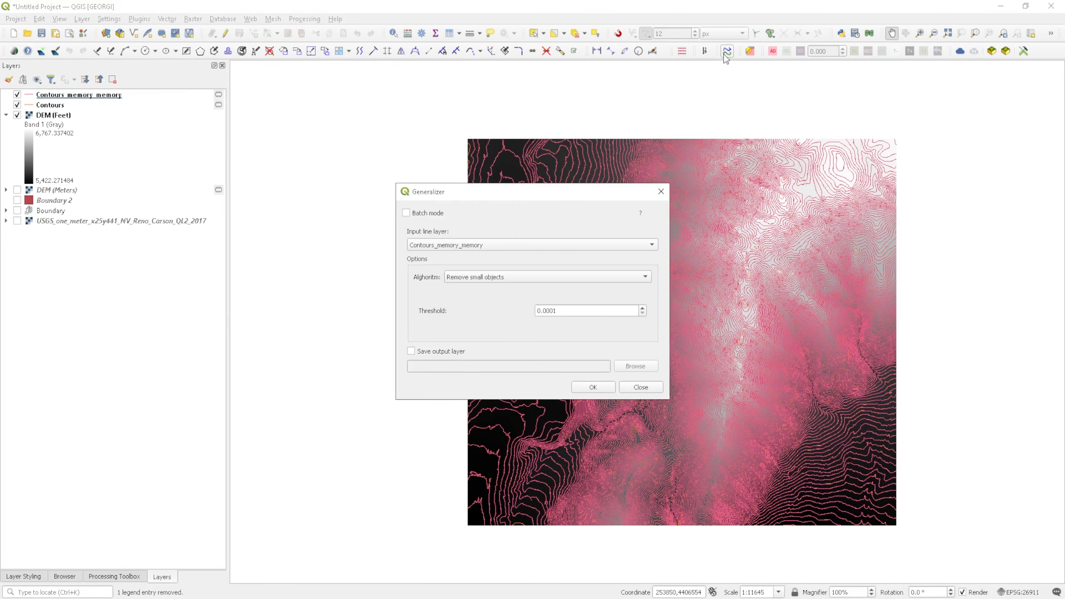
drag(529, 191, 702, 148)
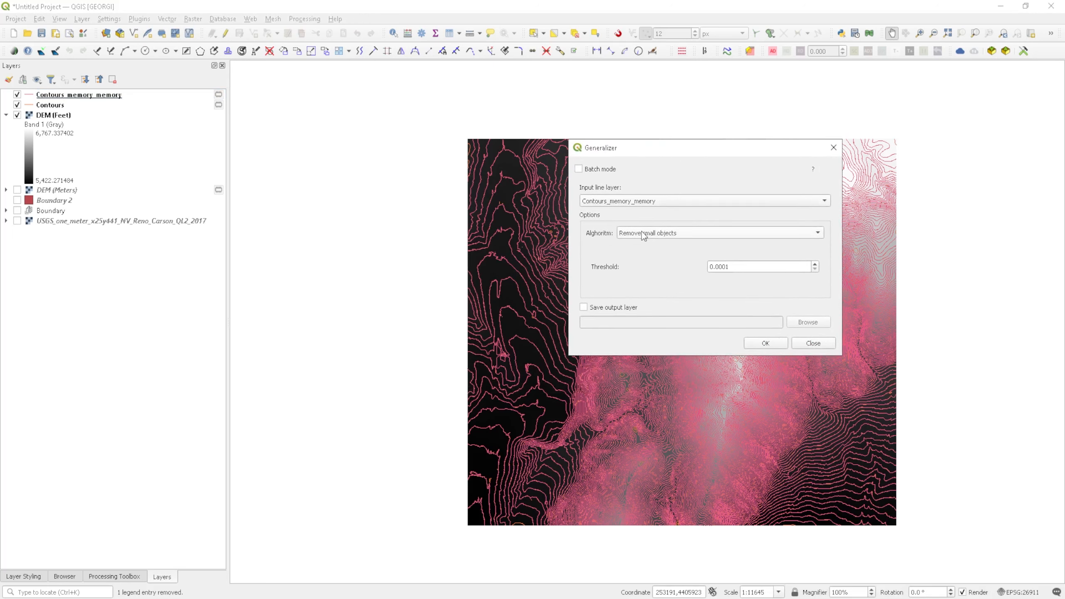
click(653, 236)
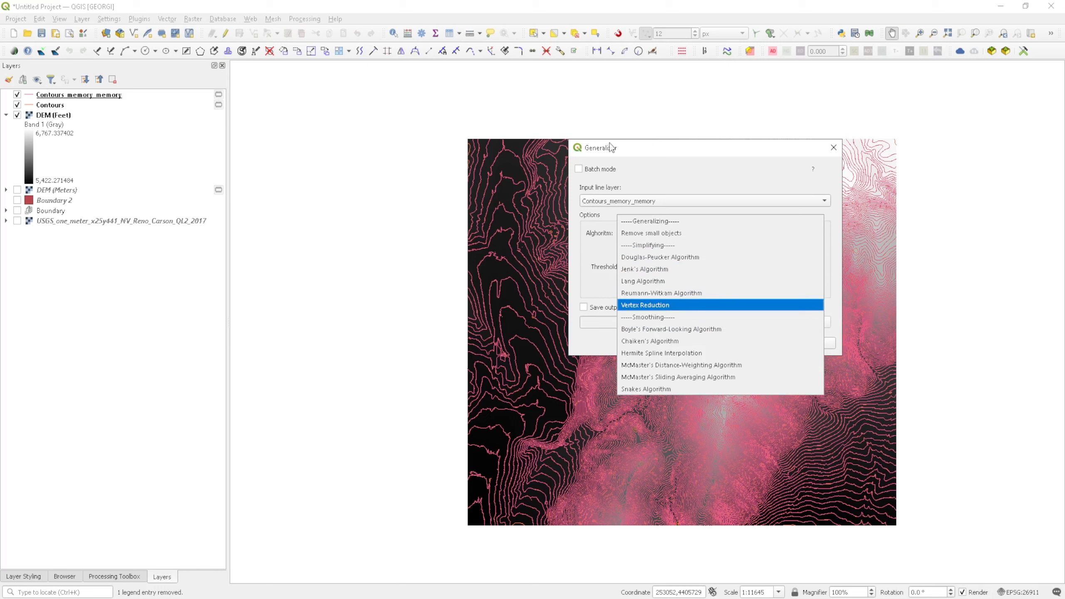
click(650, 156)
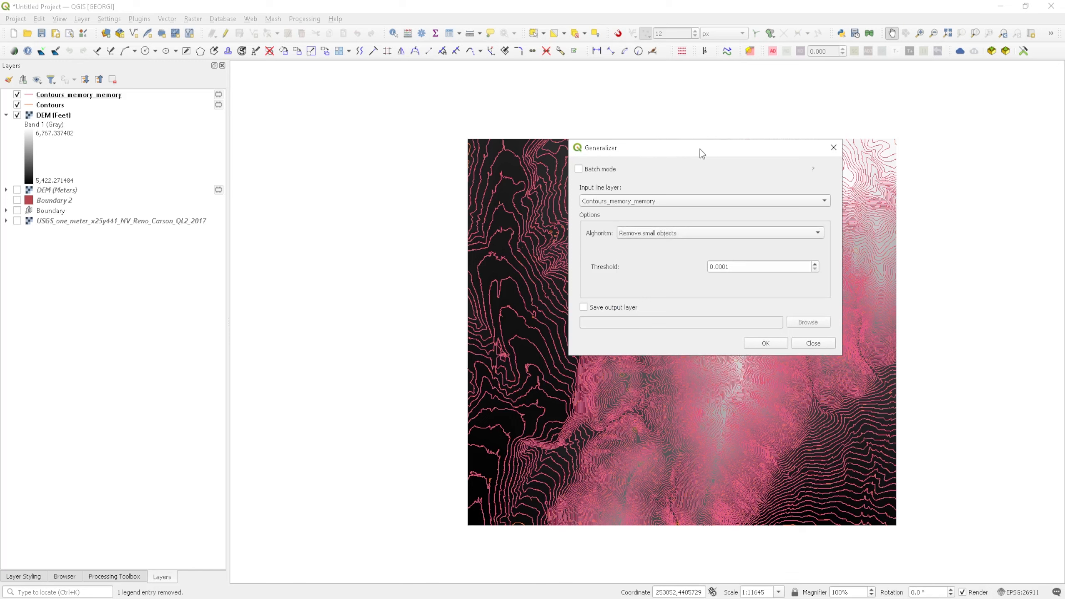
drag(660, 150, 812, 119)
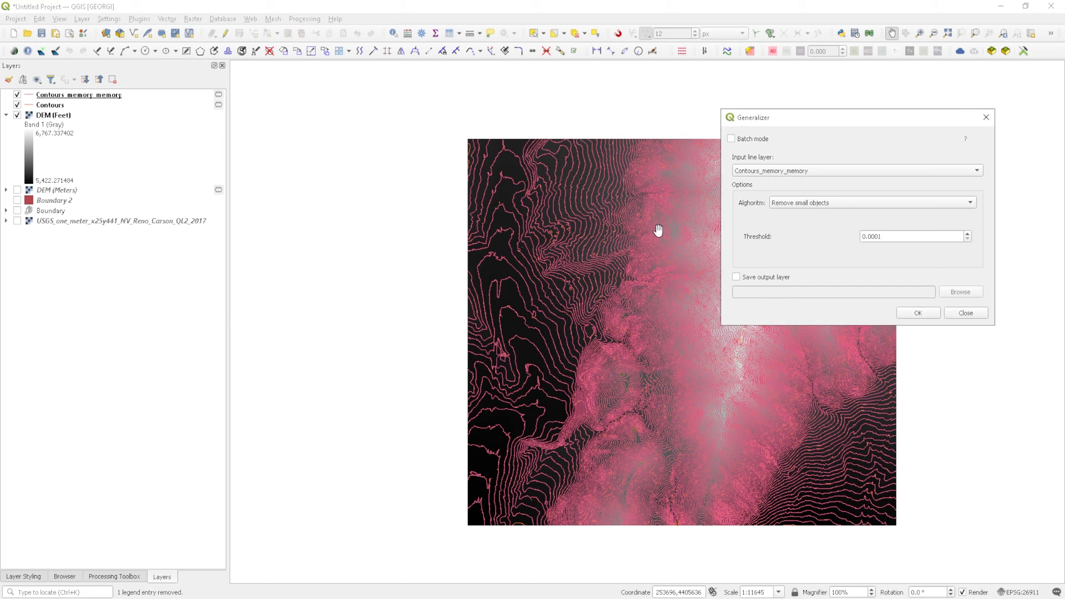
click(787, 204)
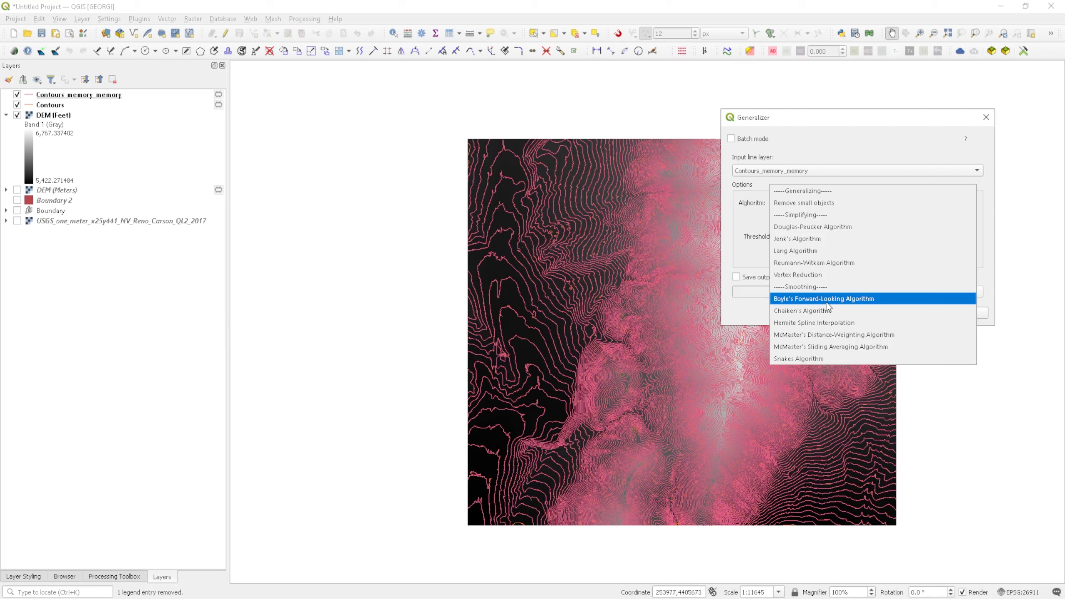
click(804, 303)
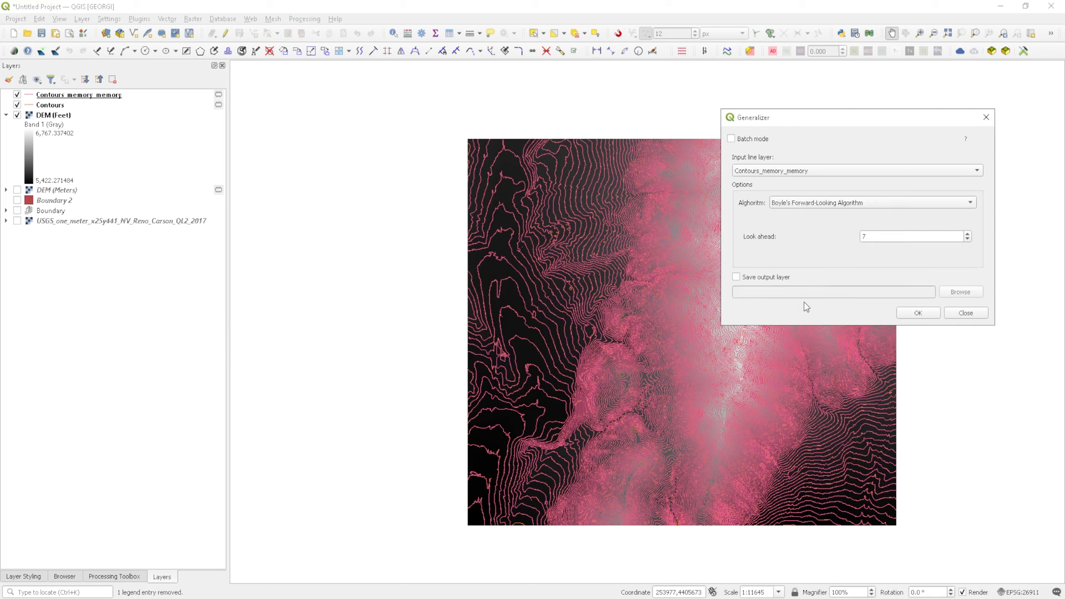
click(762, 174)
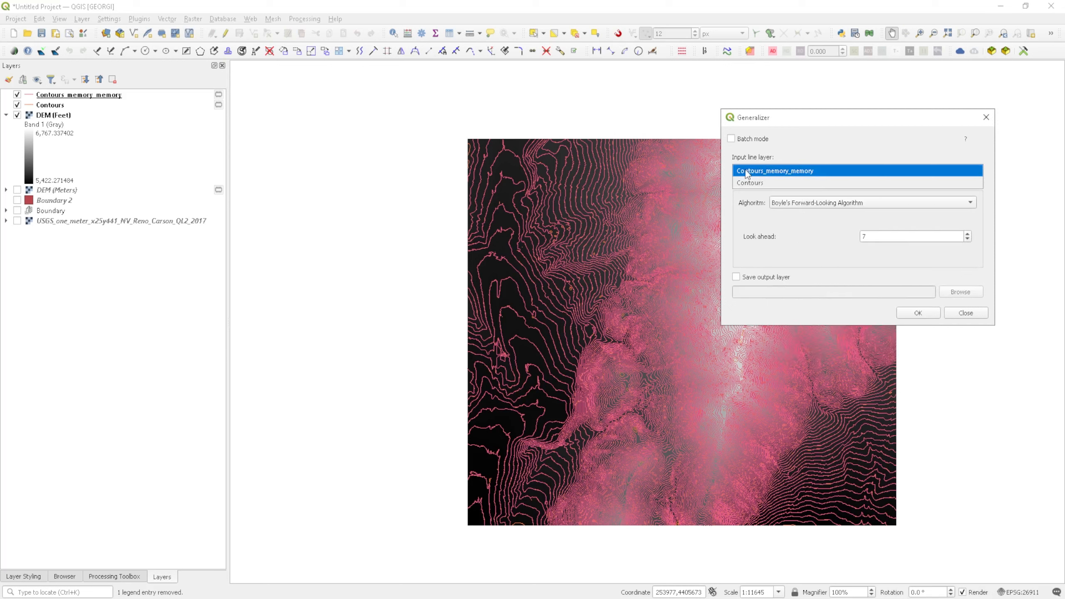
click(783, 172)
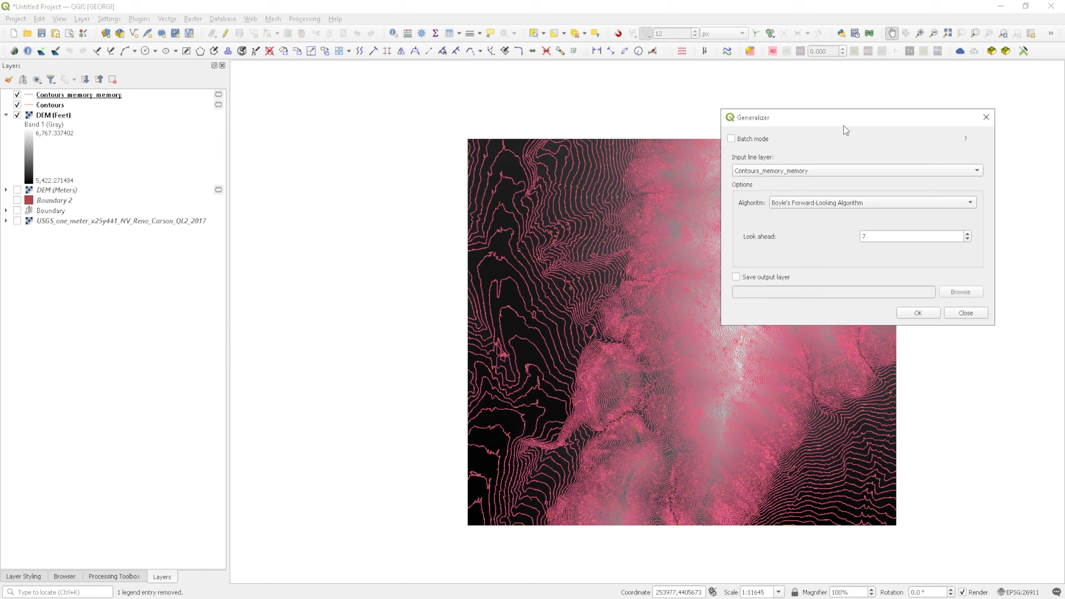
Set the look ahead to 3 and run the smoothing on the contours.
drag(840, 119, 765, 80)
double_click(789, 196)
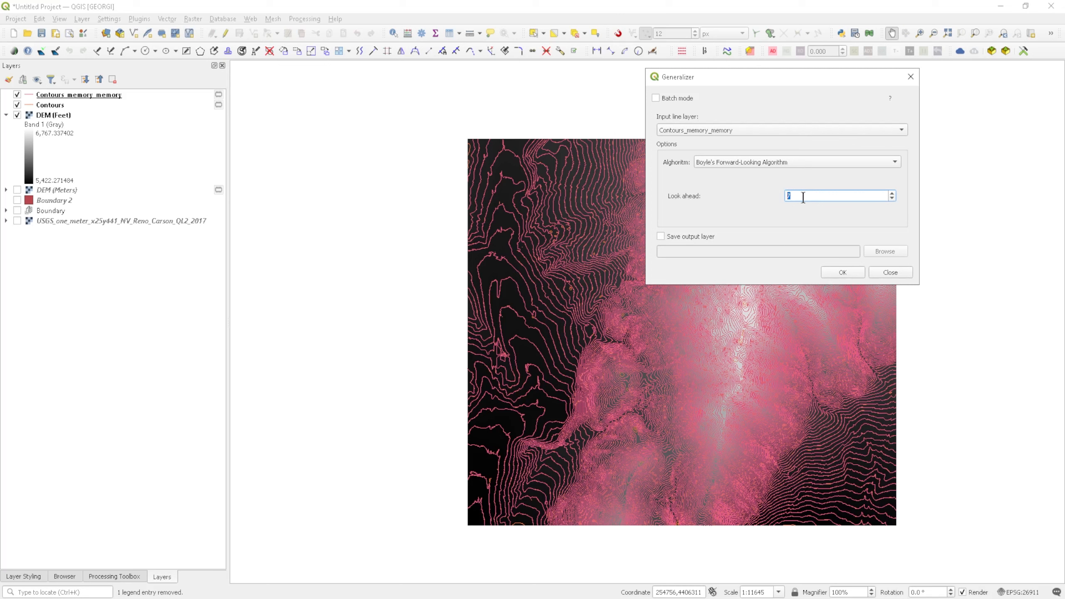
text(4)
key(BackSpace)
text(3)
click(839, 279)
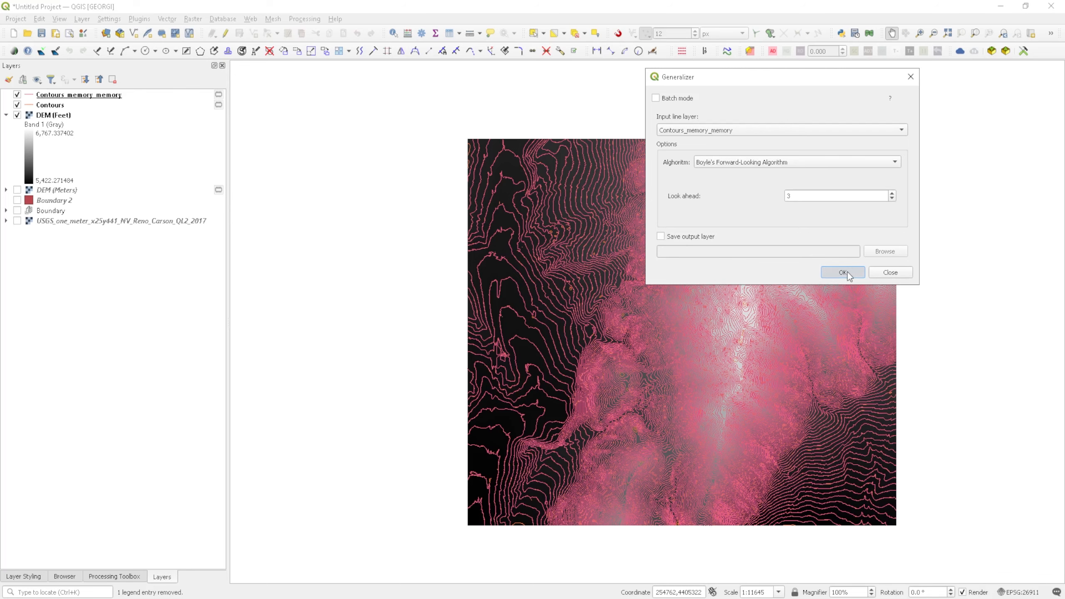
click(847, 273)
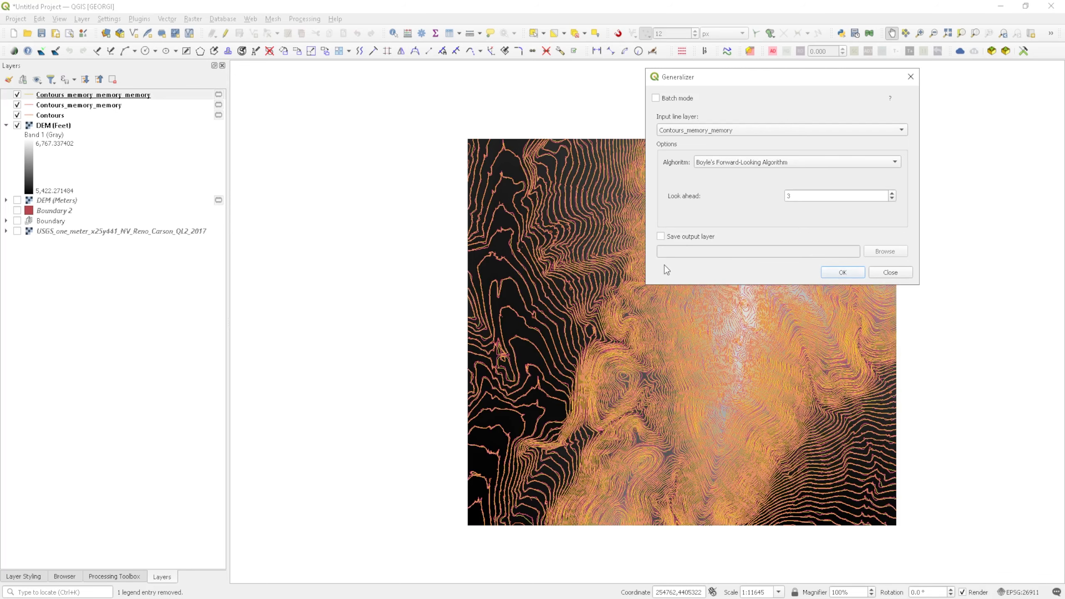
Hide the original Contours layer and compare the smoothed contours with the simplified ones, including up close at the sharp bends.
scroll(553, 250, up, 2)
scroll(506, 195, up, 2)
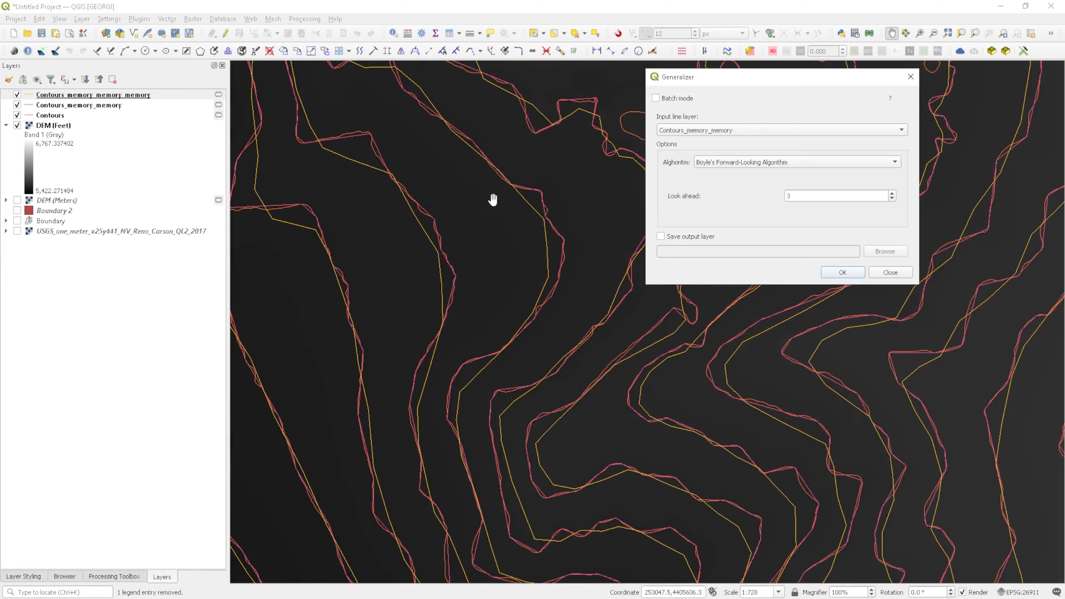
drag(461, 177, 501, 440)
click(17, 115)
drag(530, 478, 494, 383)
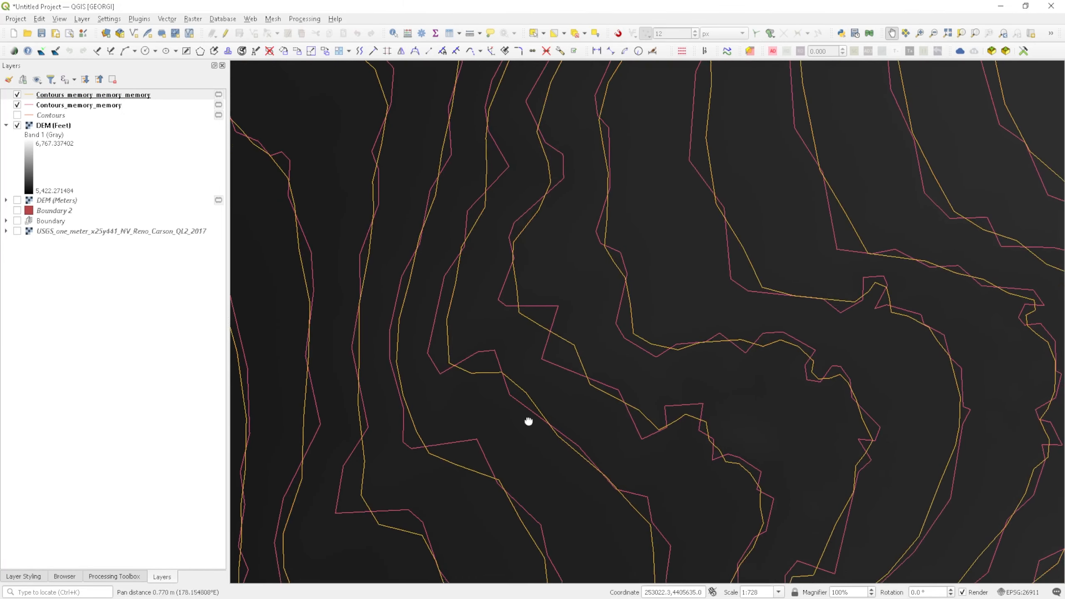
drag(527, 423, 511, 328)
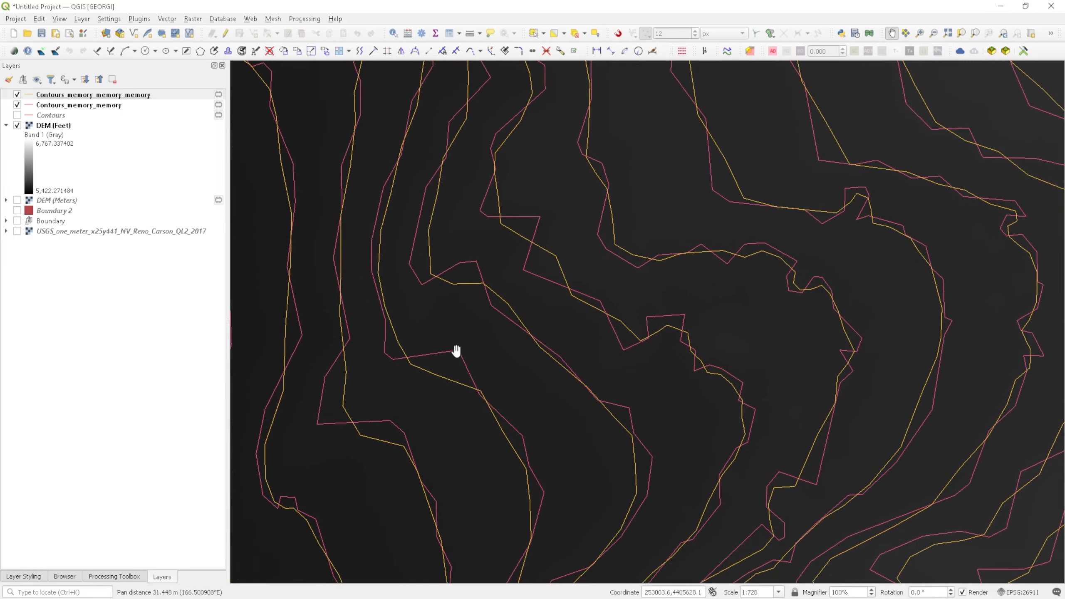
scroll(530, 353, down, 1)
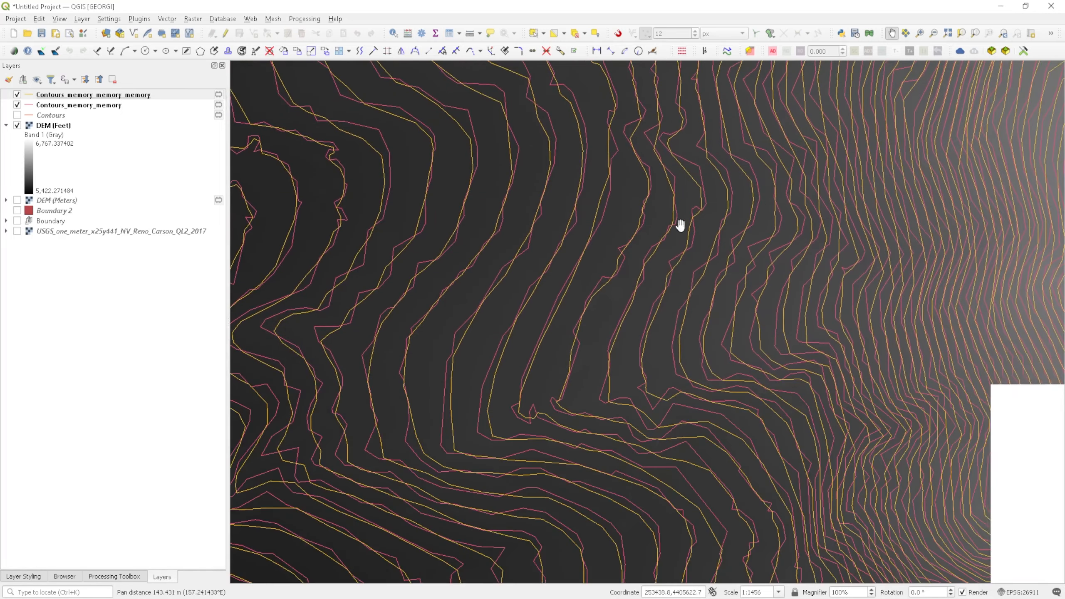
drag(730, 416, 679, 318)
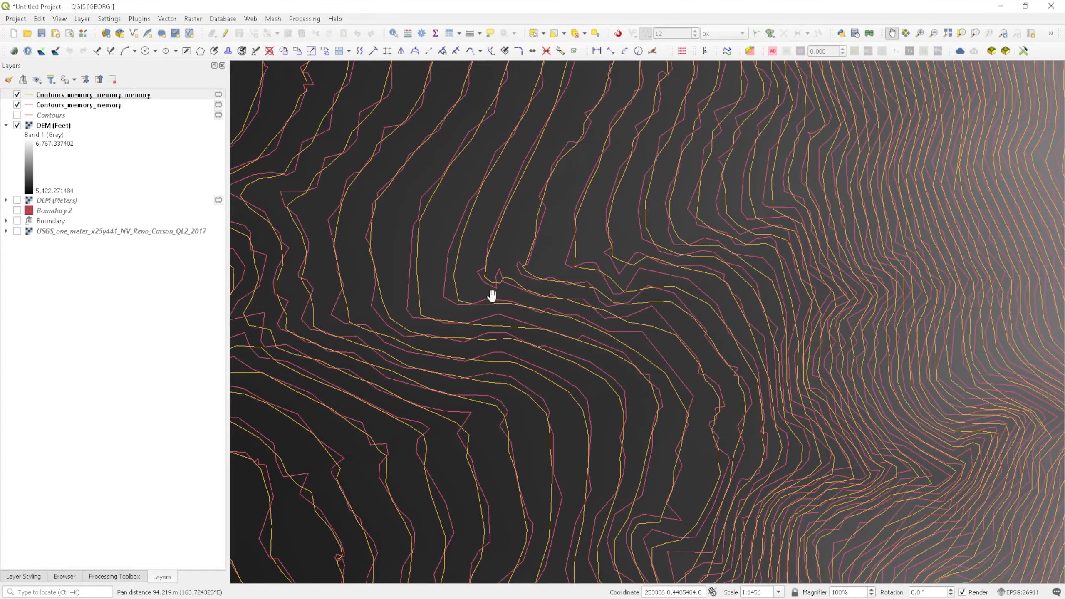
drag(454, 297, 805, 317)
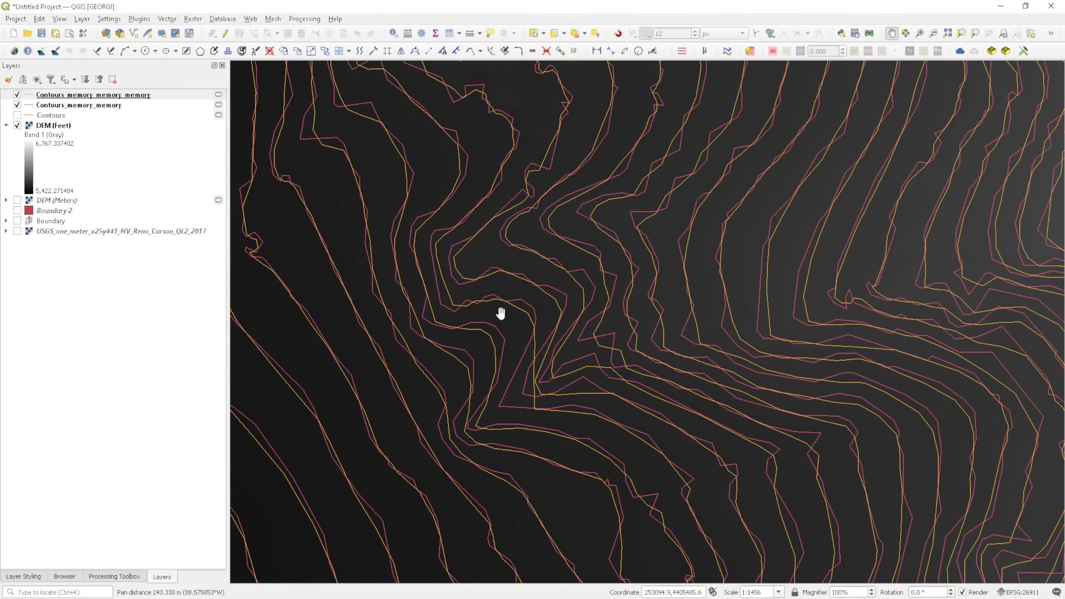
scroll(531, 415, up, 2)
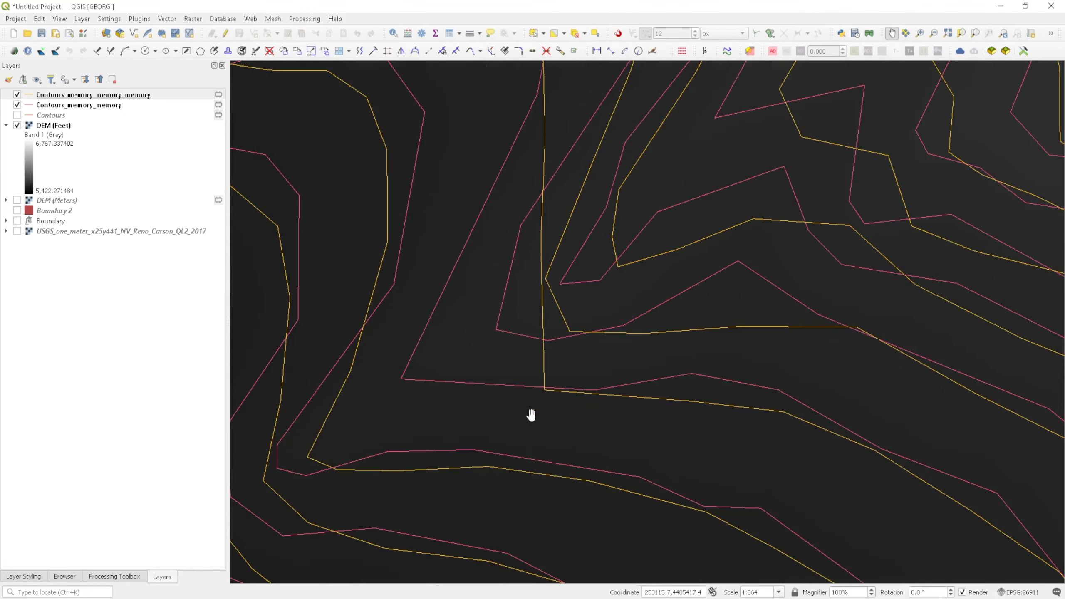
drag(551, 270, 546, 359)
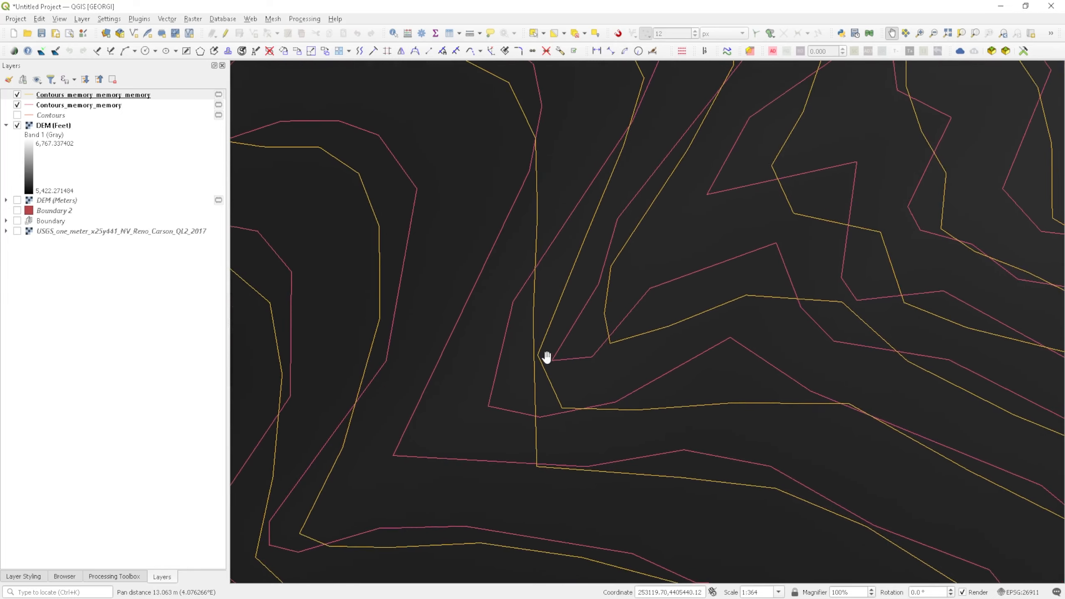
scroll(591, 340, down, 2)
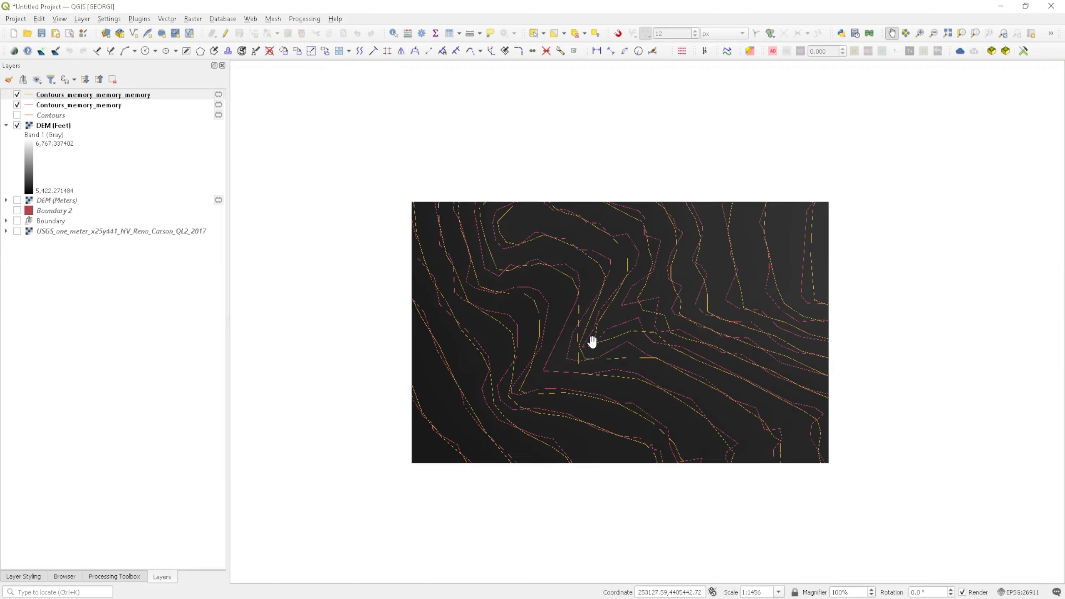
Remove the smoothed Contours_memory_memory_memory layer from the project.
drag(649, 366, 466, 262)
scroll(543, 304, down, 1)
drag(649, 356, 522, 291)
click(104, 96)
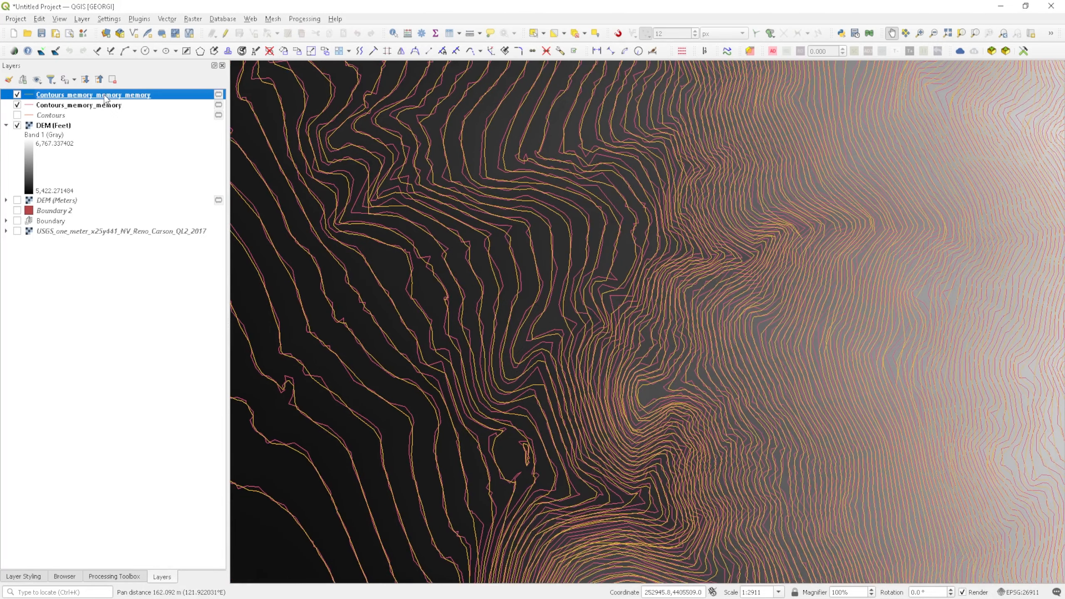
key(ctrl+d)
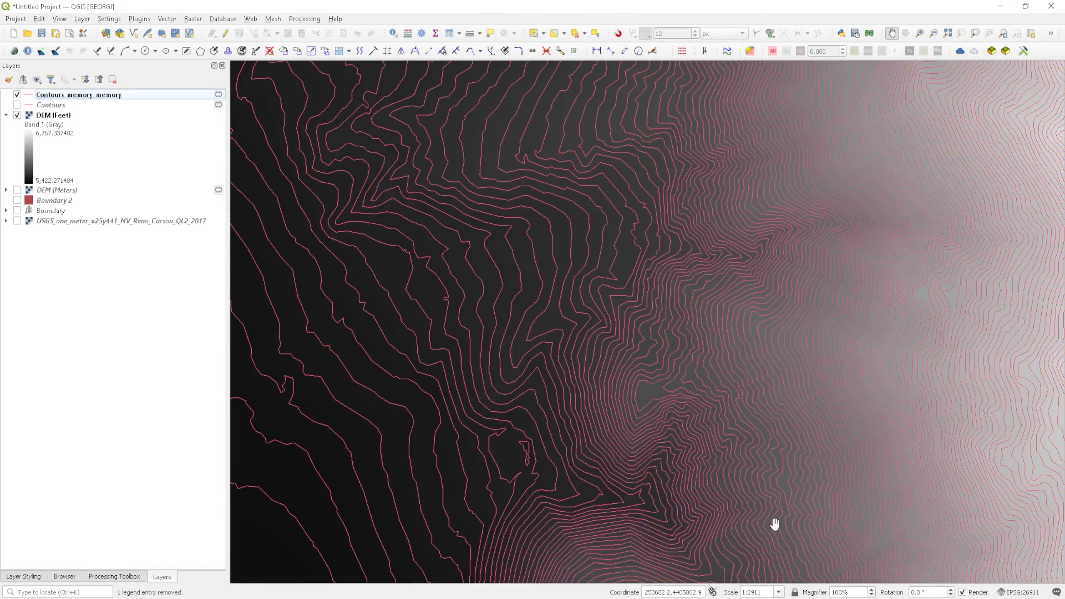
Rerun Generalizer on Contours_memory_memory with Boyle's Forward-Looking Algorithm.
click(723, 55)
click(491, 277)
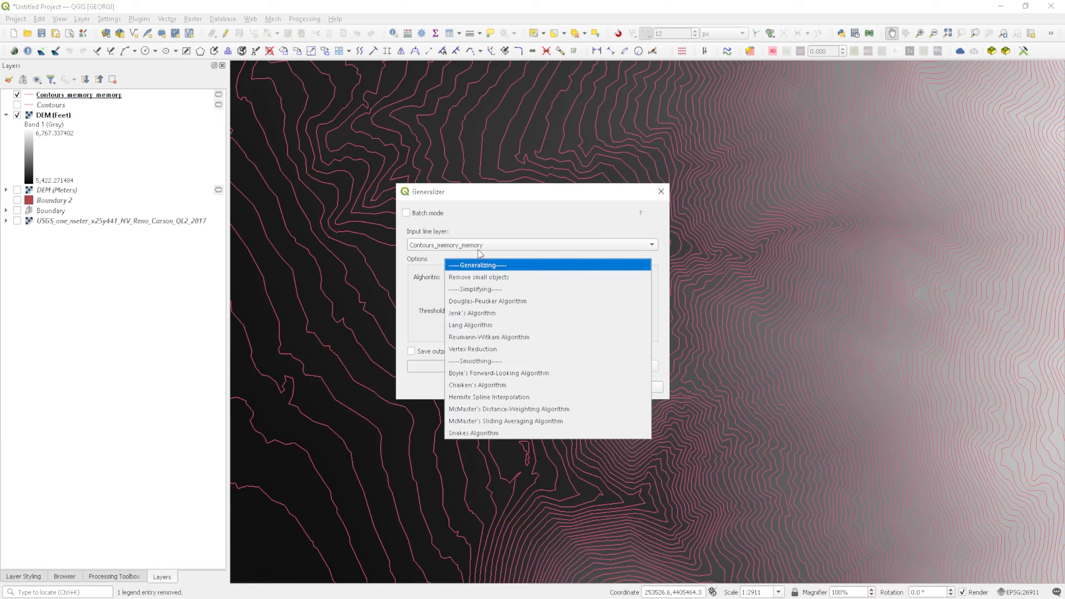
click(498, 373)
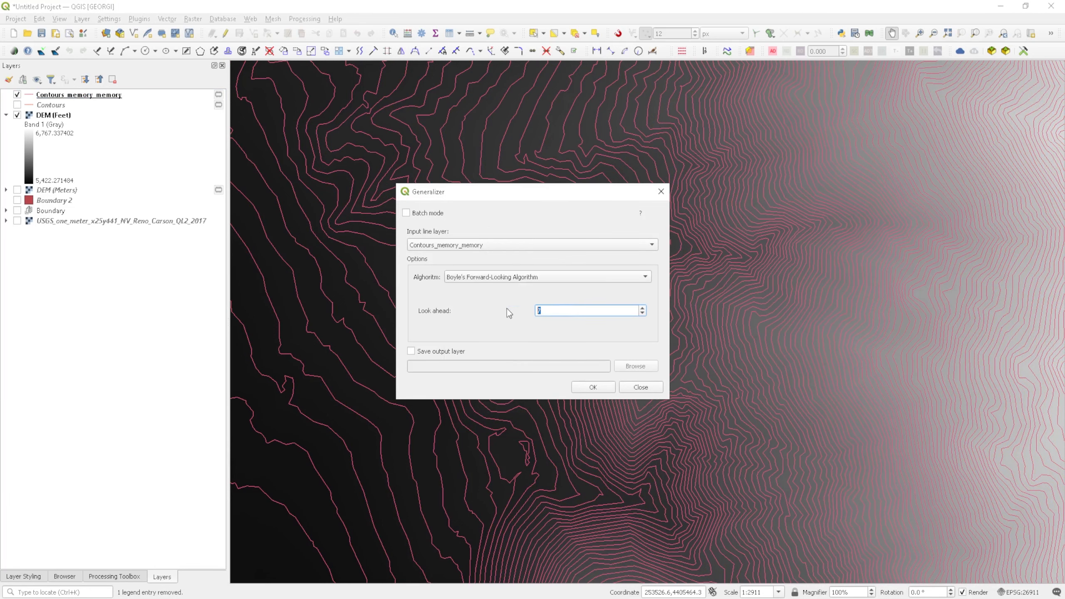
click(593, 387)
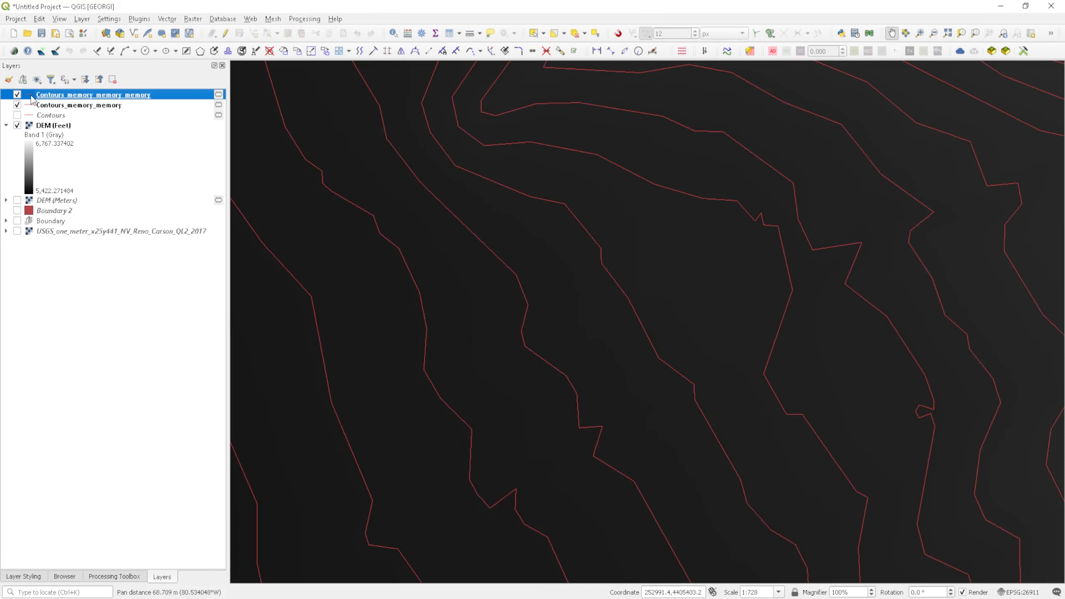
Recolour the new Contours_memory_memory_memory lines green (#37c422) and compare them with the simplified contours by switching their visibility.
click(9, 81)
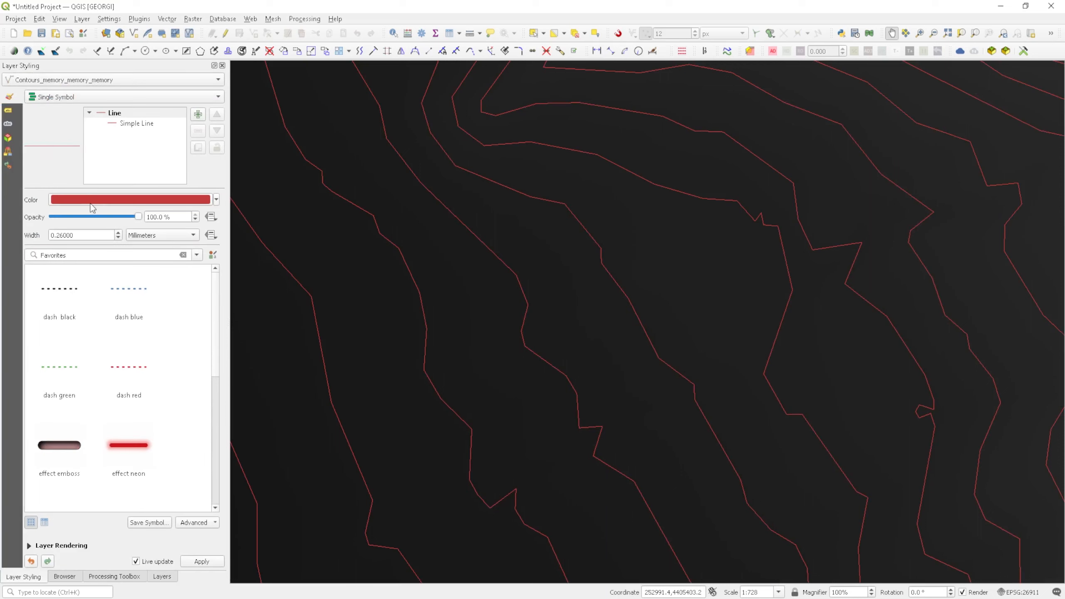
click(113, 200)
drag(159, 219, 172, 221)
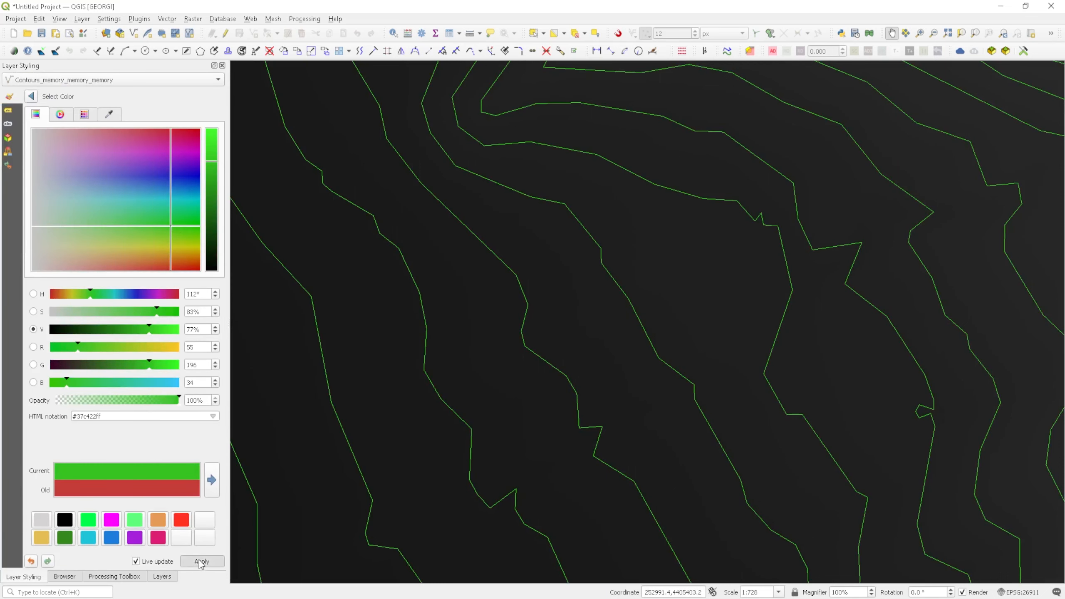
click(161, 577)
drag(443, 303, 682, 295)
scroll(492, 214, up, 1)
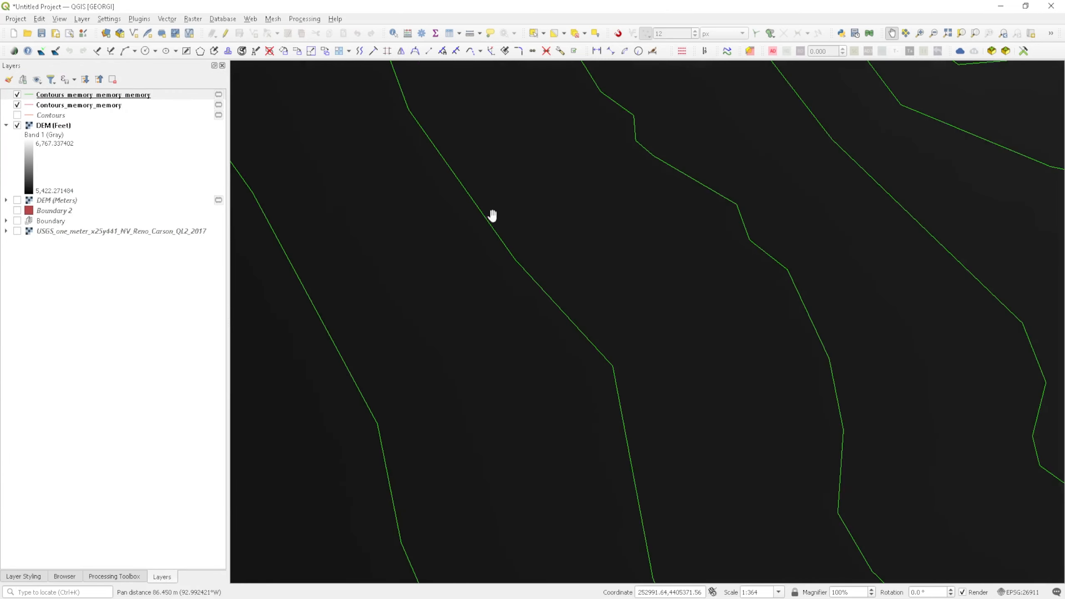
click(17, 94)
click(17, 95)
scroll(556, 333, down, 3)
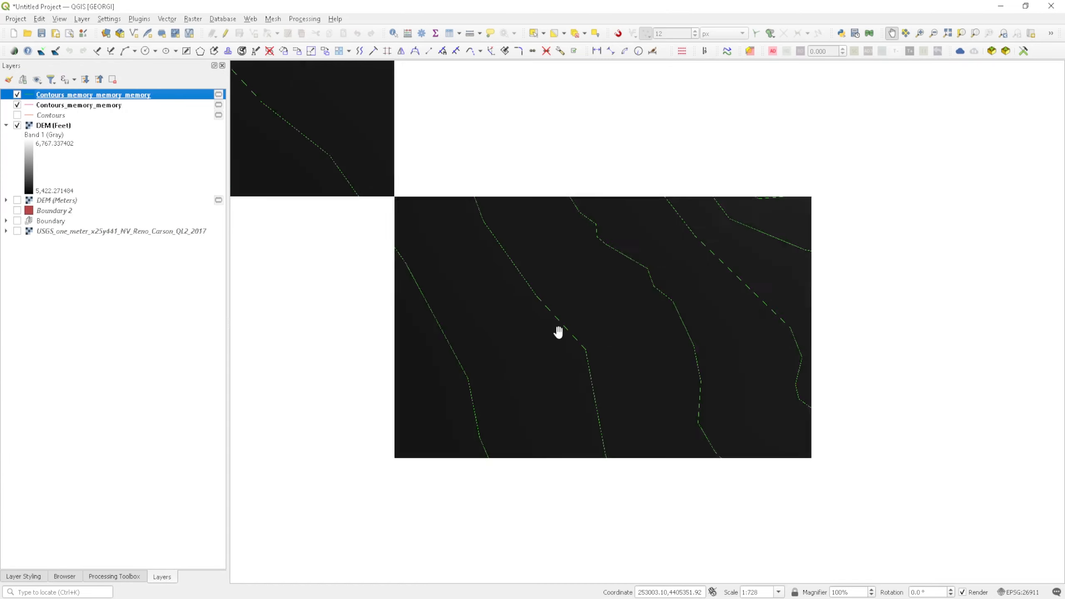
scroll(566, 143, up, 2)
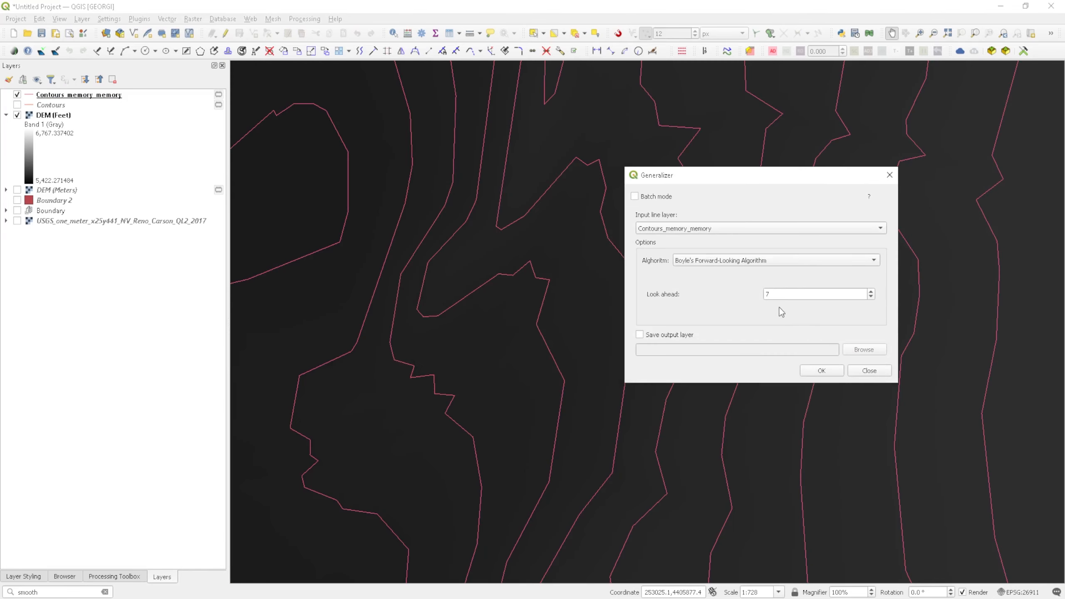
Close Generalizer, search the available algorithms for "smooth" and open the Smooth processing algorithm.
click(869, 371)
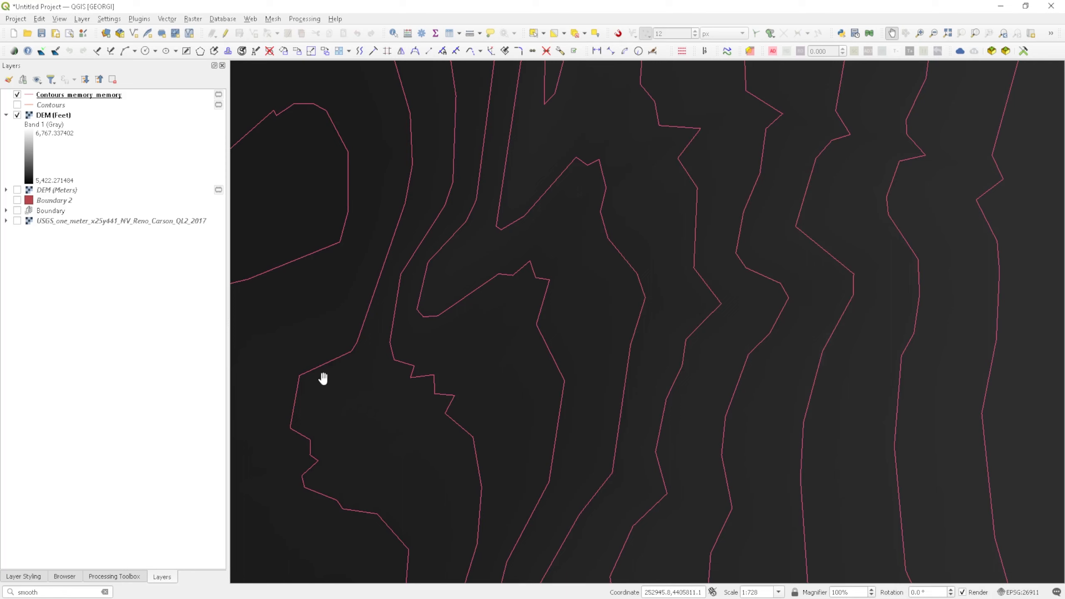
click(105, 590)
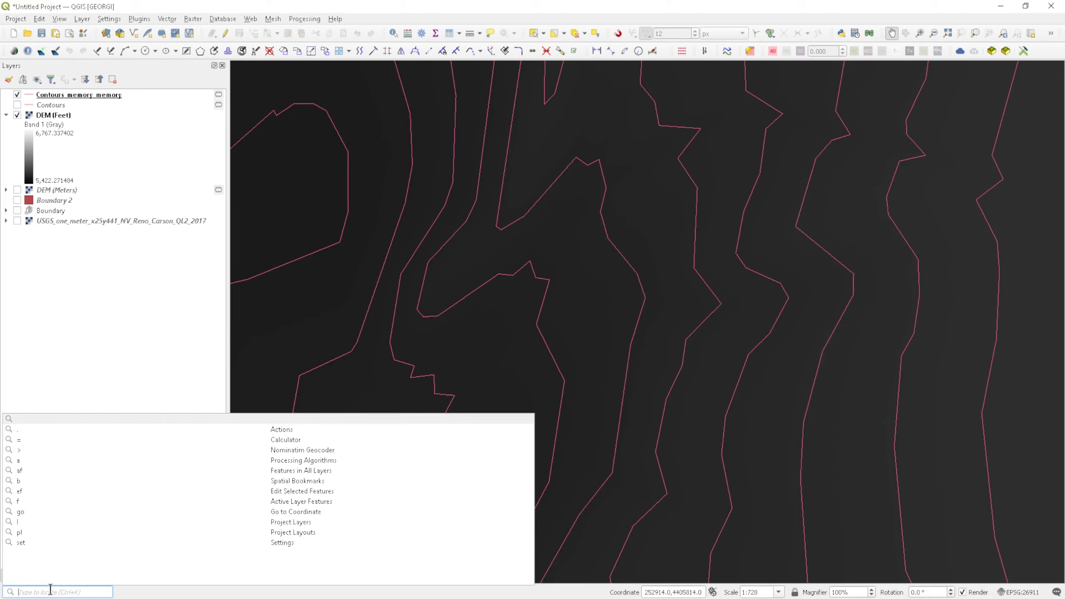
text(smooth)
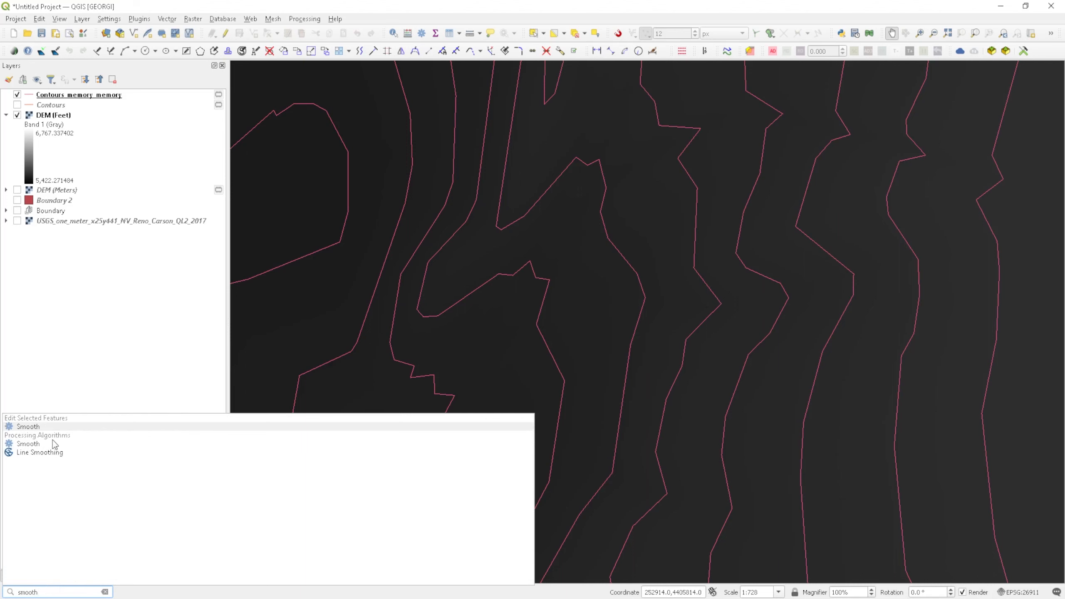
click(33, 444)
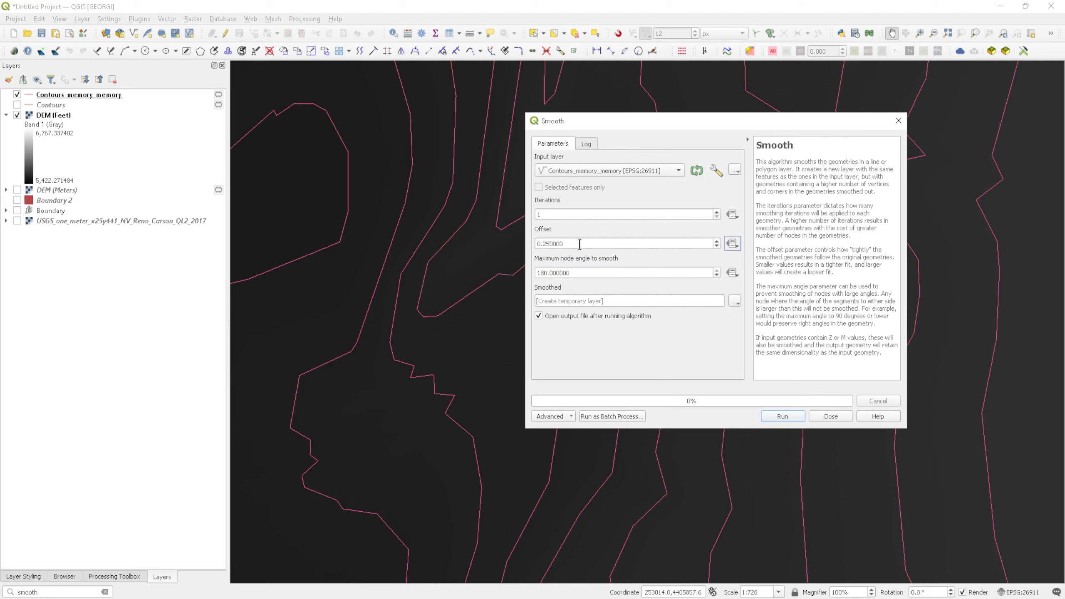
Run Smooth on Contours_memory_memory with offset 0.5, 3 iterations and a temporary output layer, and close the tool.
drag(580, 244, 542, 244)
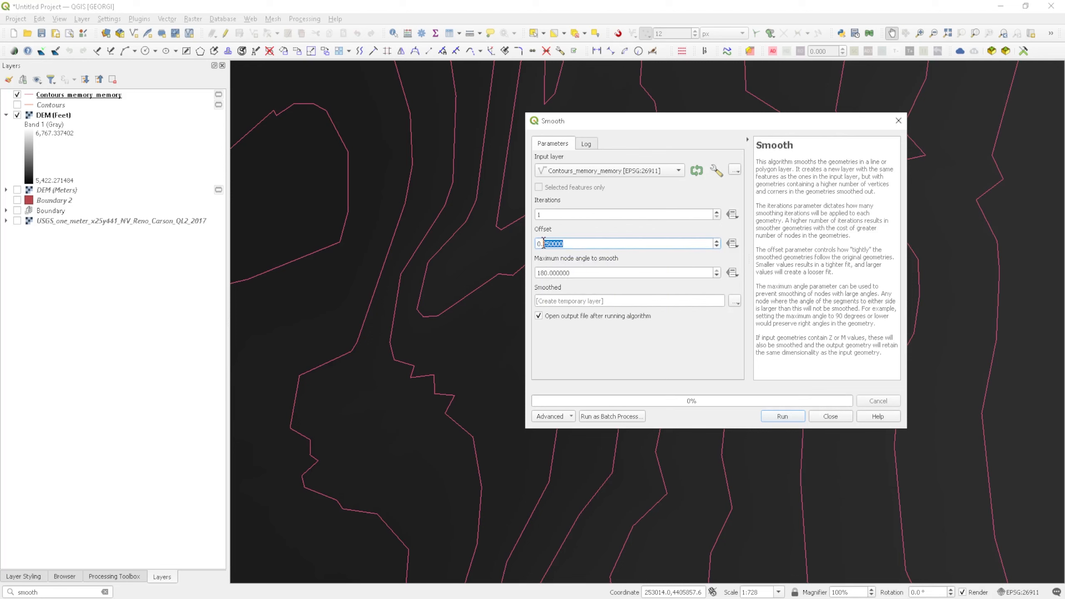
text(500000)
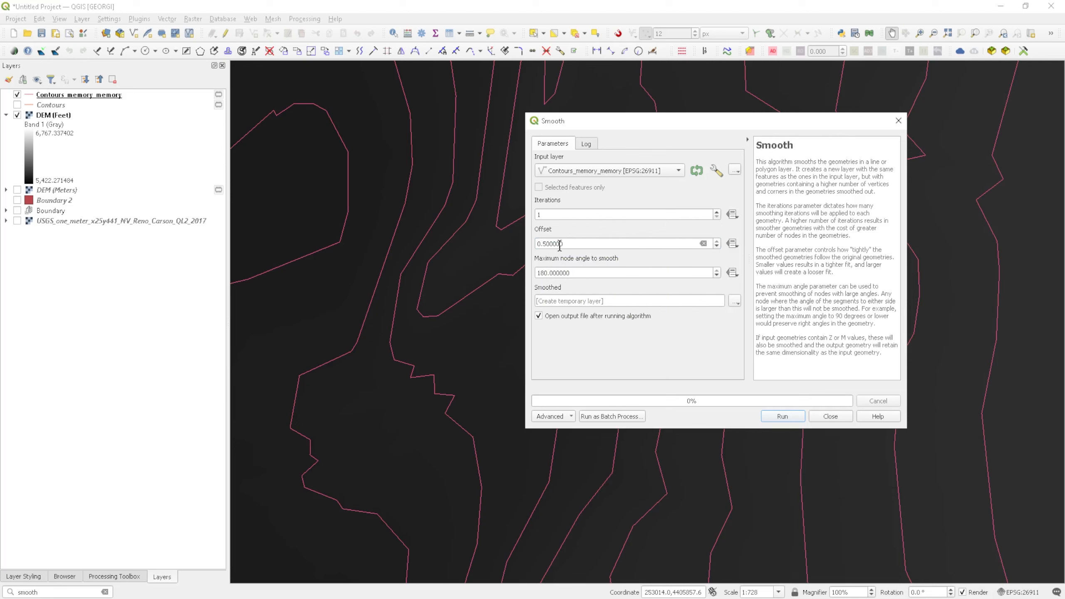
drag(562, 214, 519, 213)
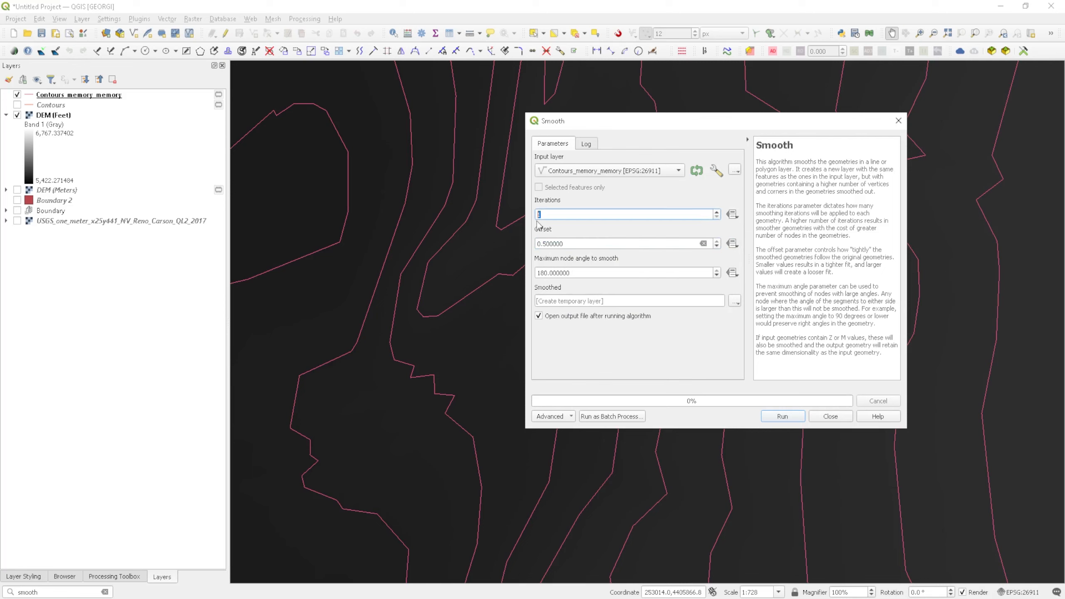
text(3)
drag(548, 215, 535, 215)
key(BackSpace)
text(3)
click(783, 416)
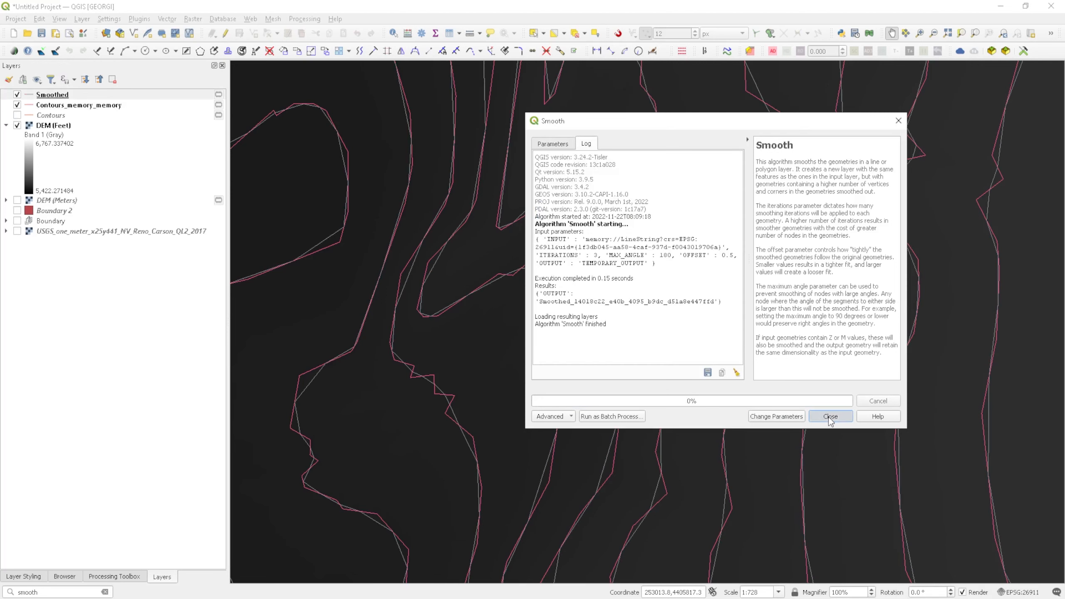
click(830, 418)
Compare the Smoothed contours with the Contours_memory_memory lines along the slope, switching the visibility of the unsmoothed layer.
drag(557, 369, 636, 136)
drag(588, 445, 589, 214)
drag(877, 278, 696, 202)
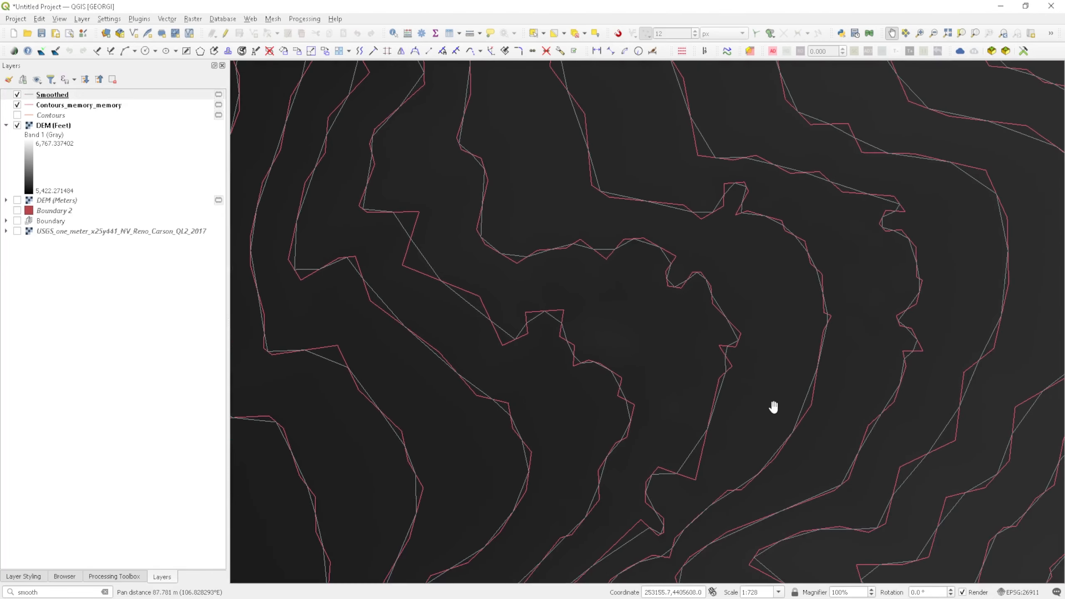
drag(774, 407, 592, 328)
drag(638, 445, 691, 253)
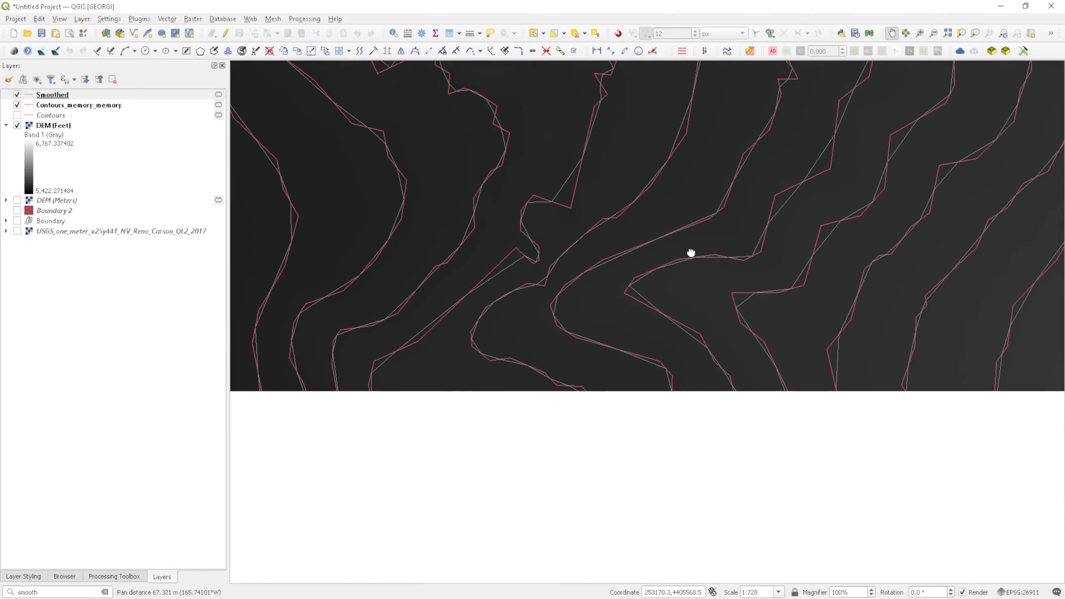
drag(637, 393, 646, 256)
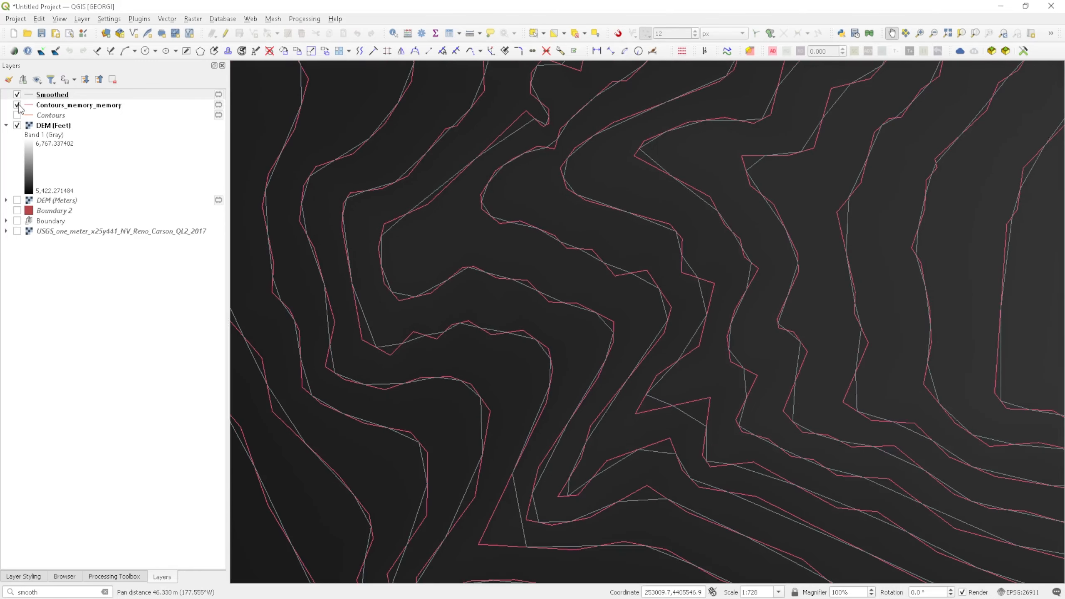
click(17, 106)
click(17, 105)
click(17, 105)
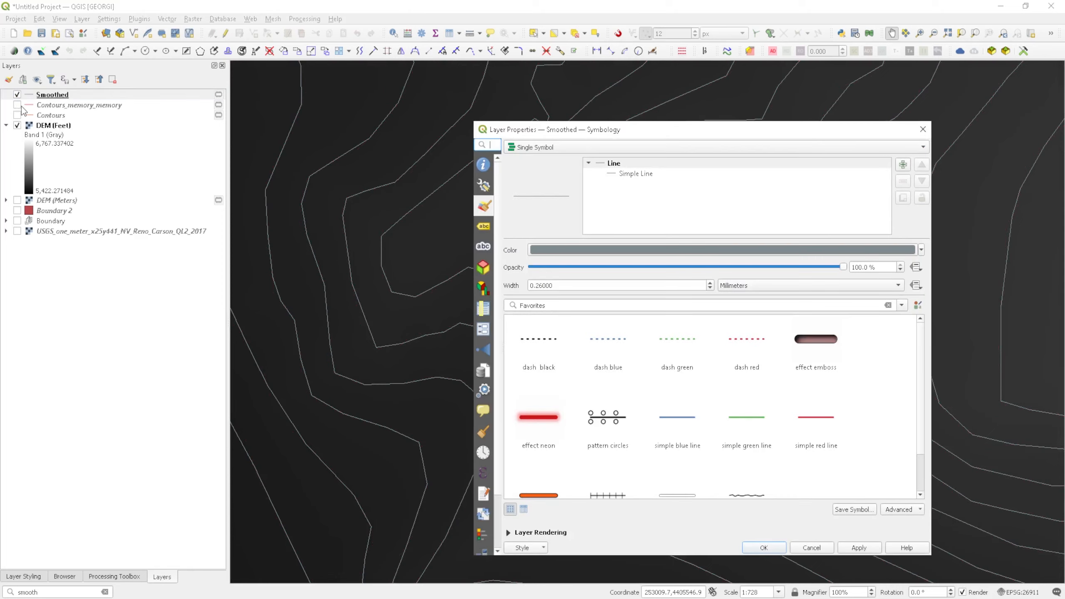
click(18, 106)
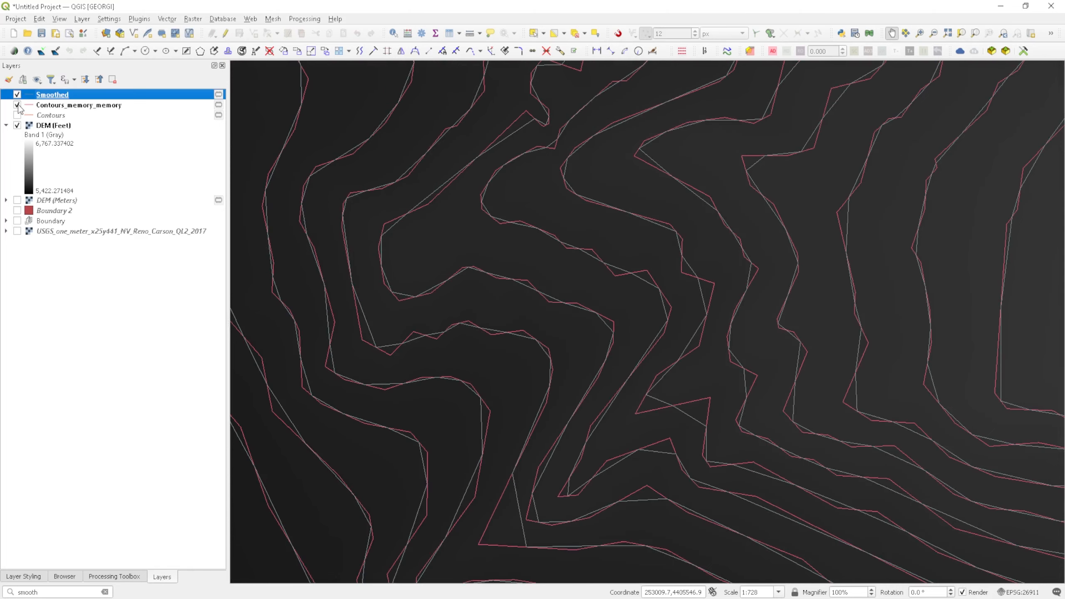
click(17, 106)
click(17, 105)
Hide the Contours_memory_memory layer to view only the Smoothed contours over the DEM.
drag(862, 323, 360, 310)
scroll(516, 319, down, 1)
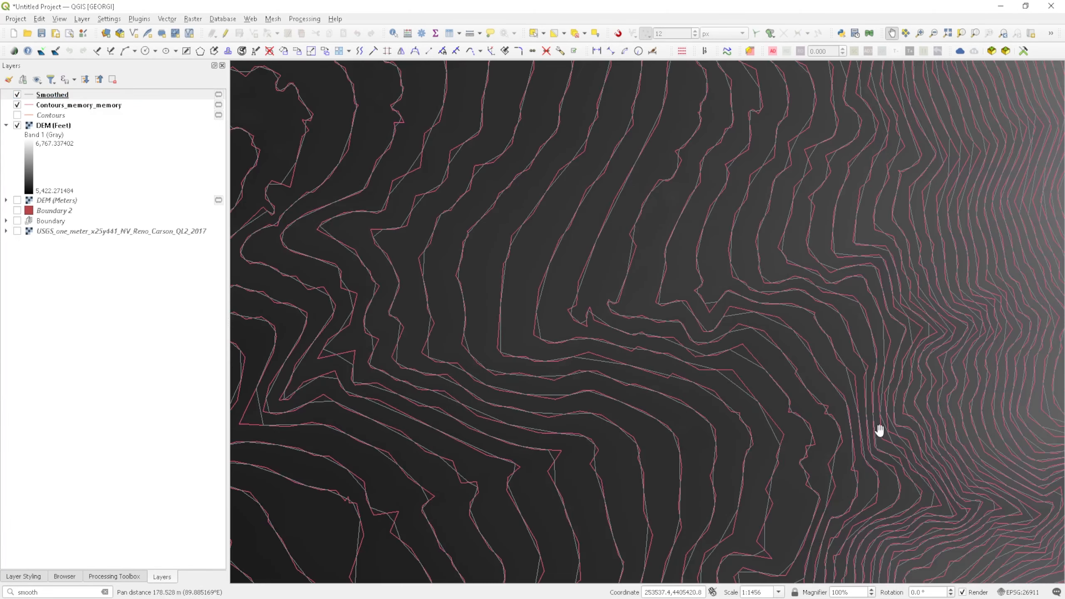
drag(882, 435, 724, 282)
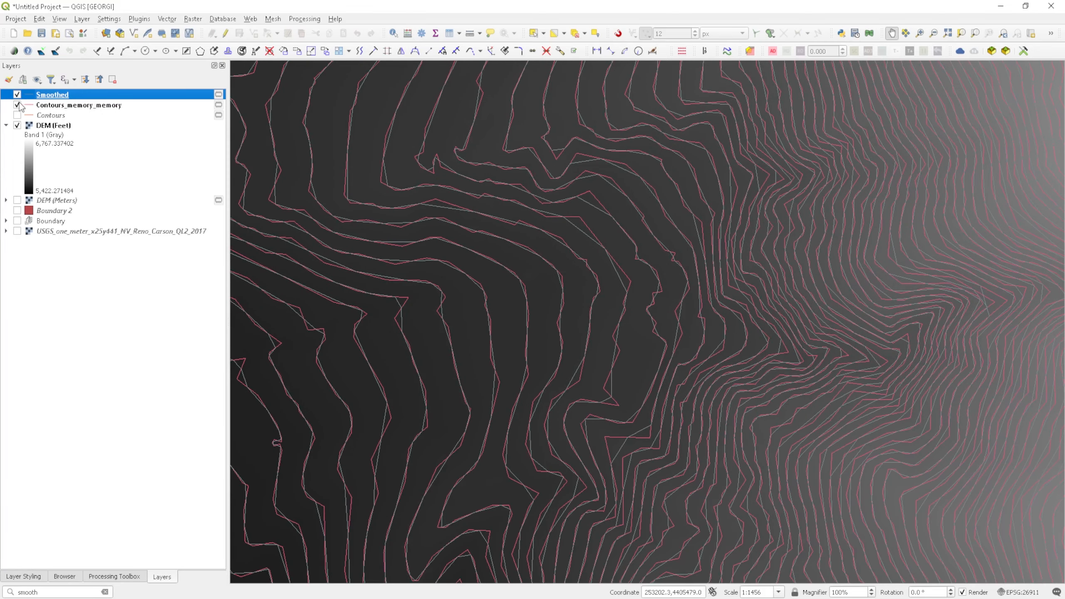
click(17, 105)
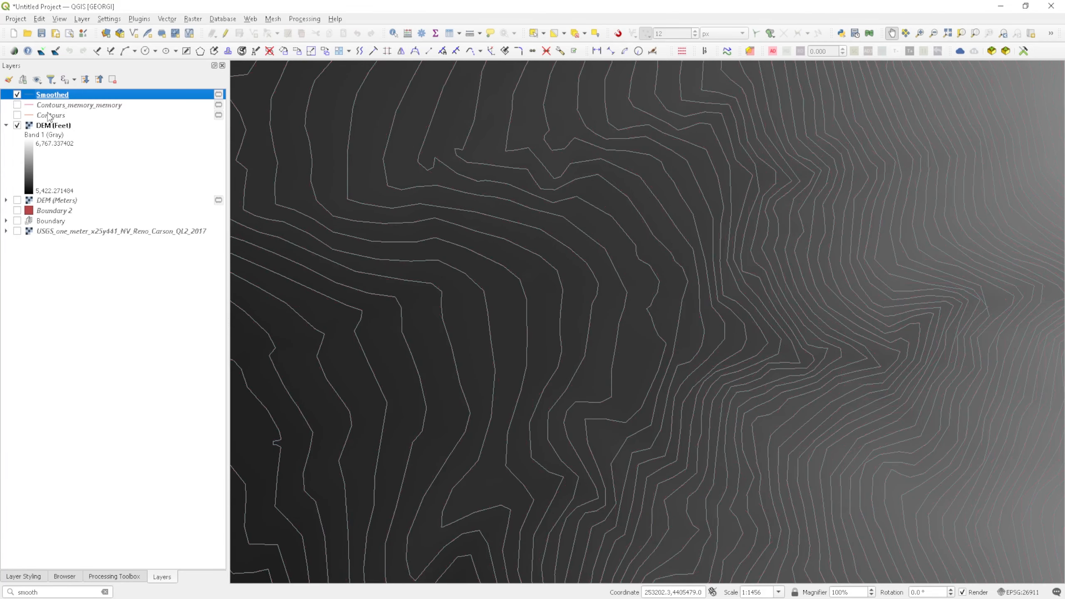
Rename the Smoothed layer to Contours_Smoothed.
click(62, 97)
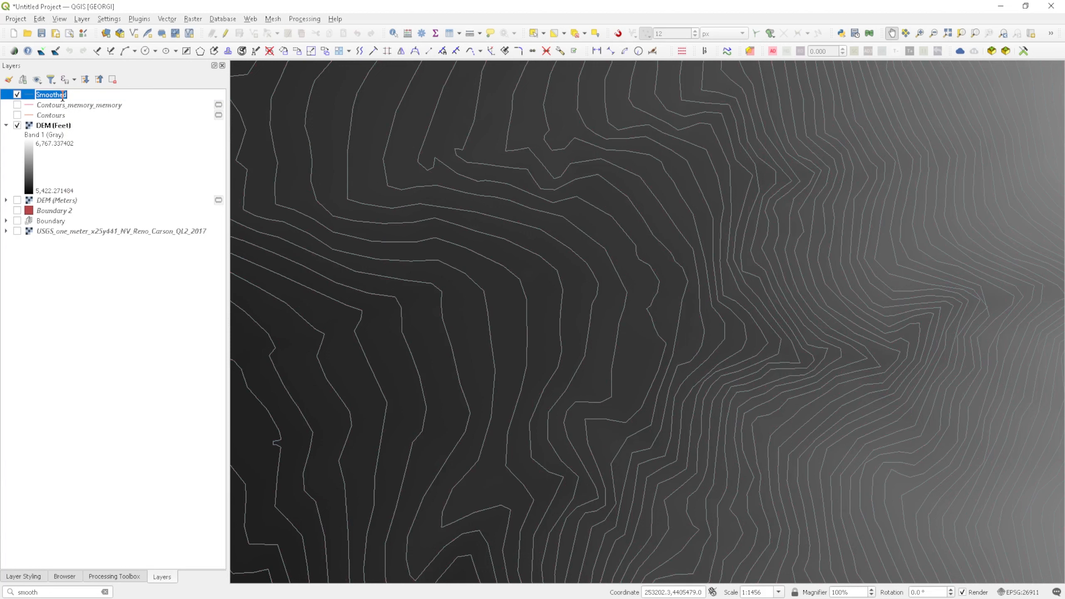
text(Contours Smoothed)
key(Return)
scroll(572, 347, down, 2)
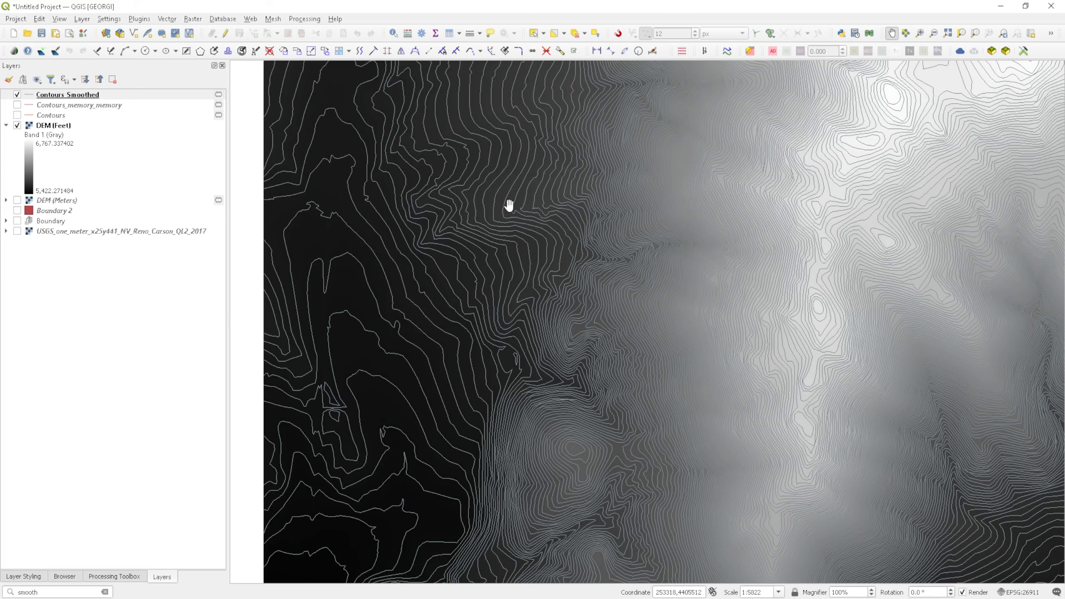
Switch to the Workplace knowledge library in the browser and open 4.1.2.7. Contour Indexing under Raster Processing, Raster Analysis, Contours.
click(436, 598)
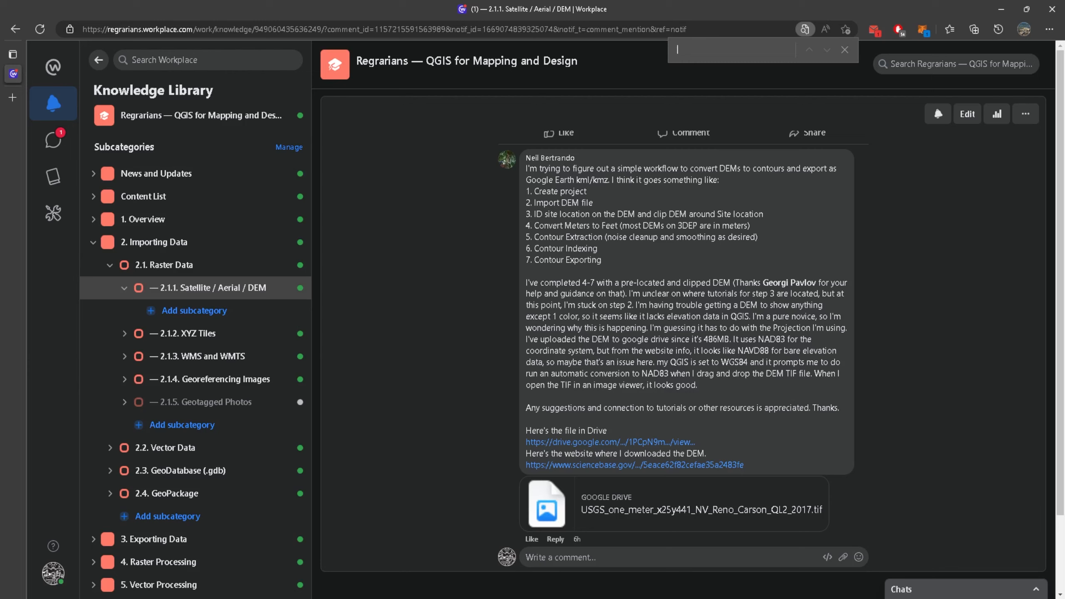
click(93, 242)
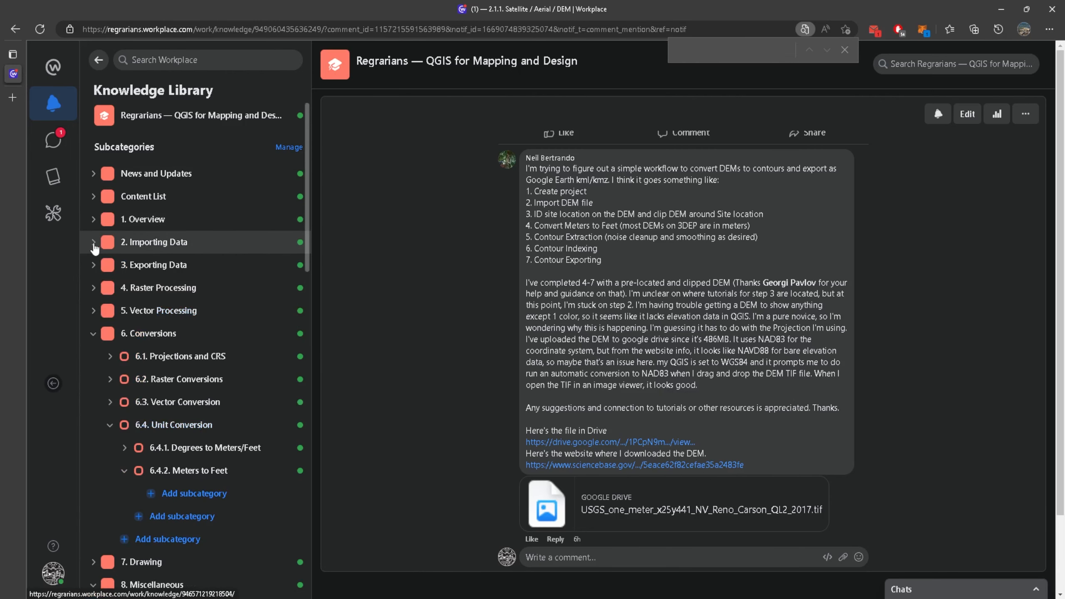
click(96, 289)
click(111, 312)
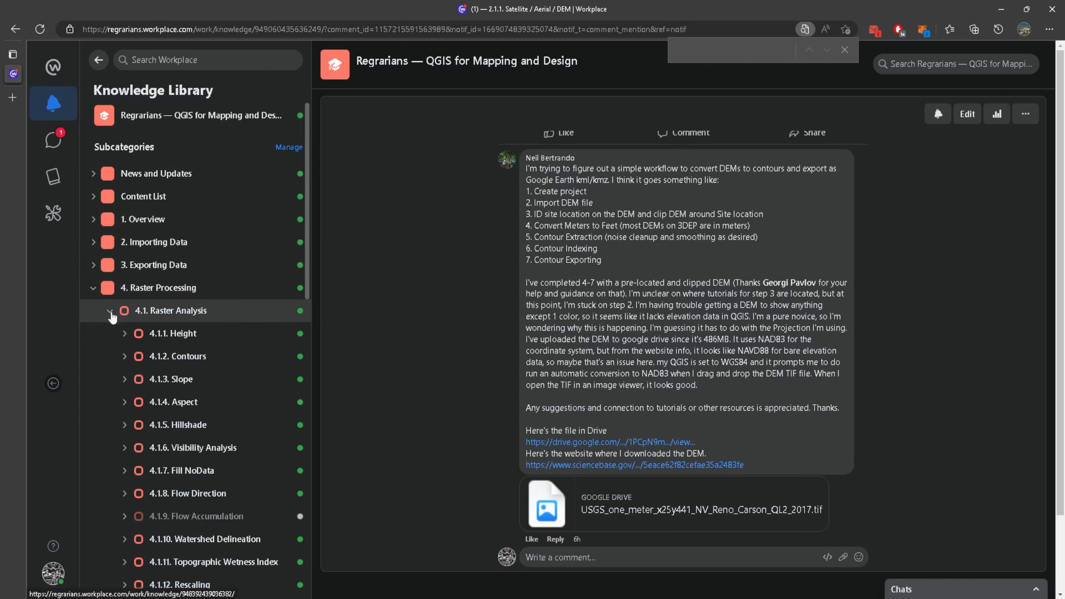
scroll(112, 333, down, 3)
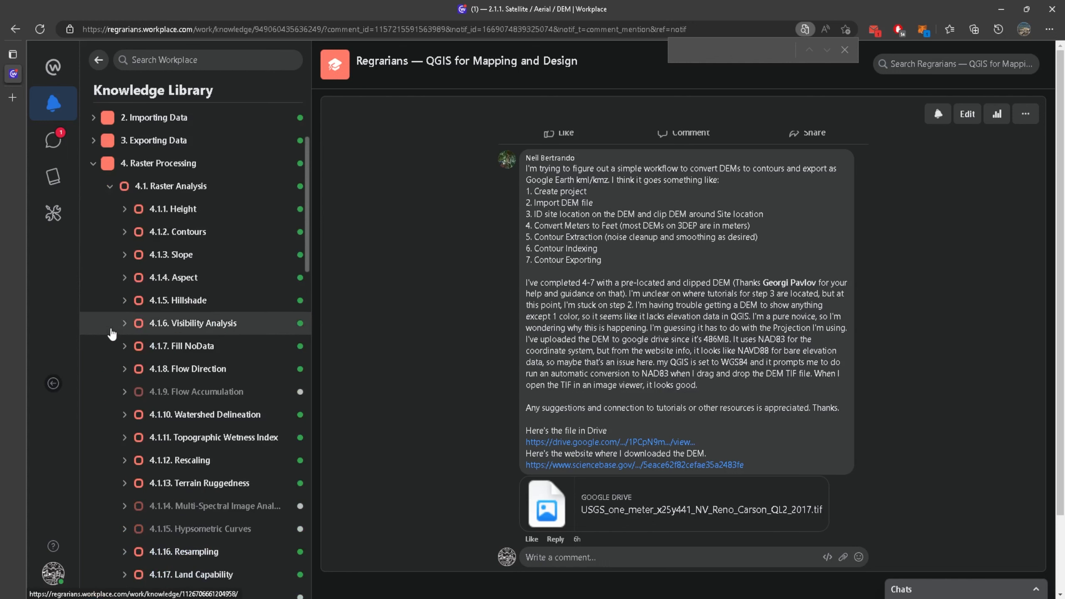
click(127, 234)
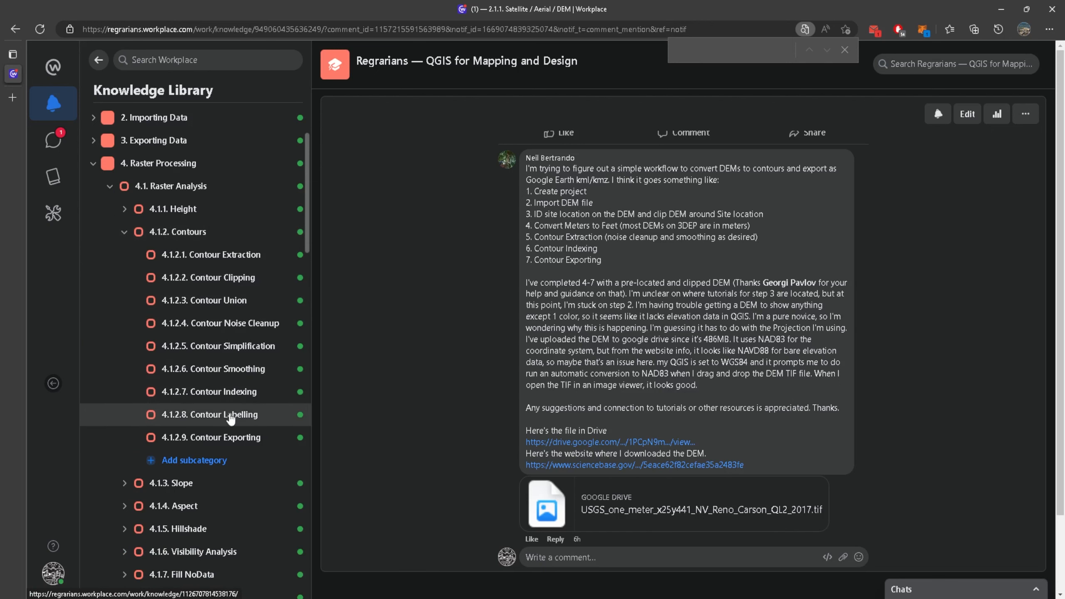
click(227, 399)
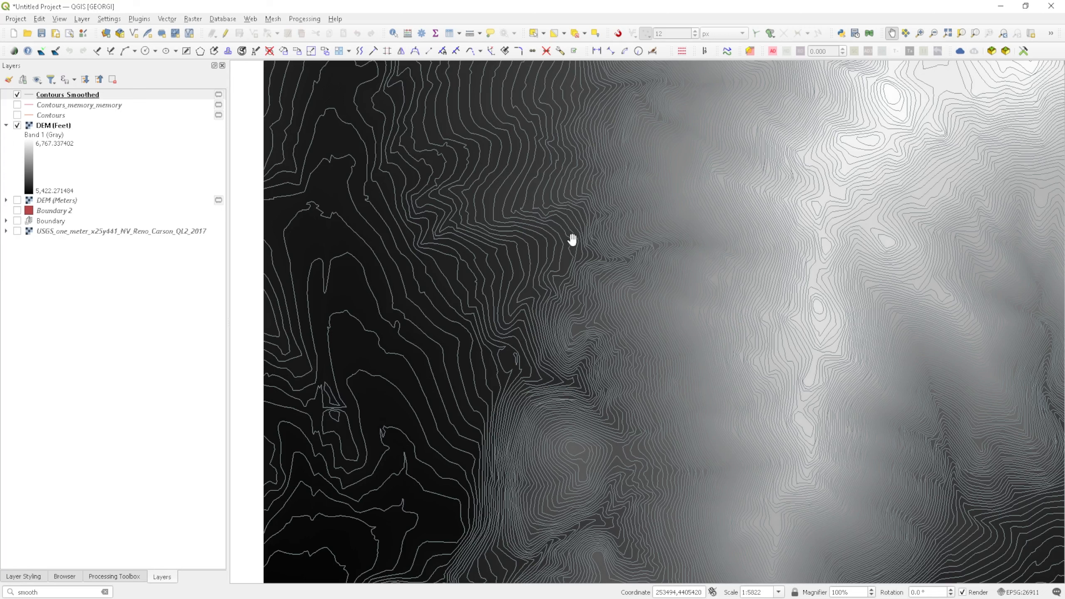
In QGIS, open the Contours_Smoothed attribute table and set up a new whole-number field named INDEX in the Field Calculator.
click(178, 95)
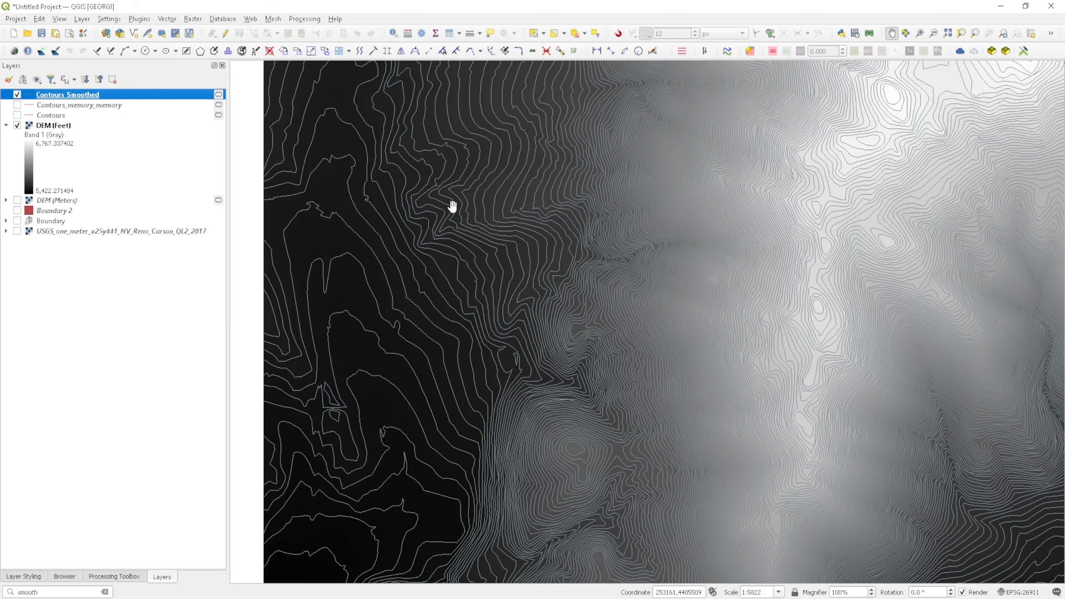
click(449, 33)
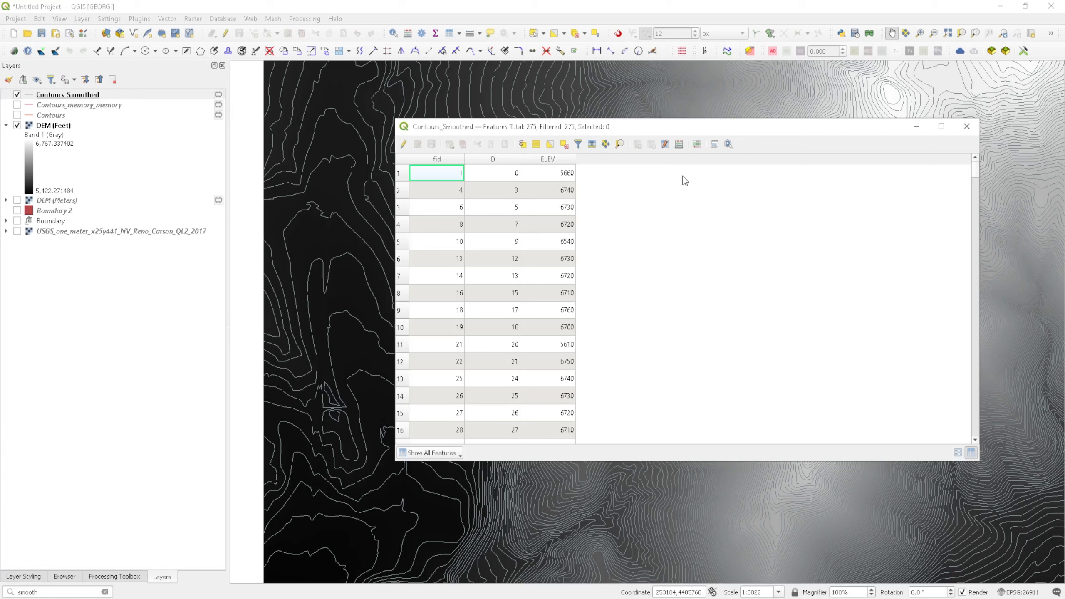
click(678, 147)
text(INDEX)
click(671, 256)
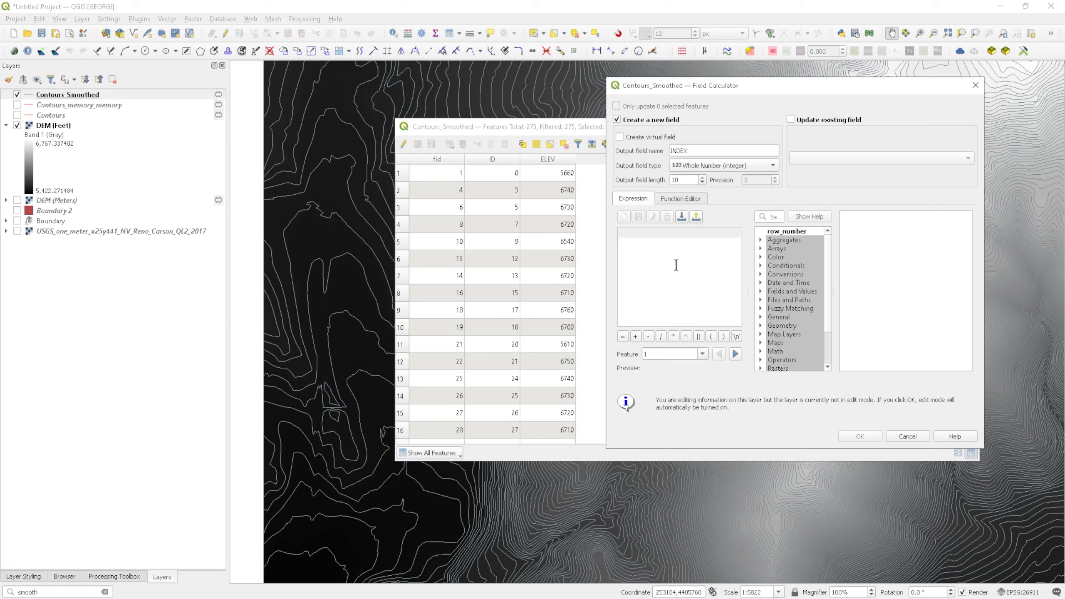
Enter the expression if(ELEV%50=0,0.75,NULL) for the INDEX field.
text(if(ELEV)
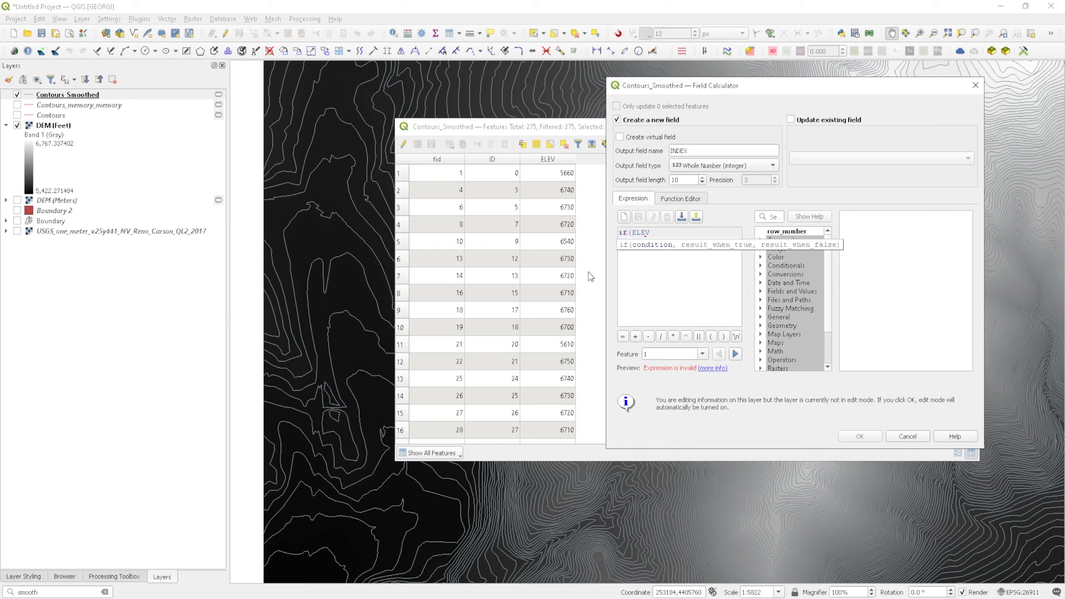
text(%)
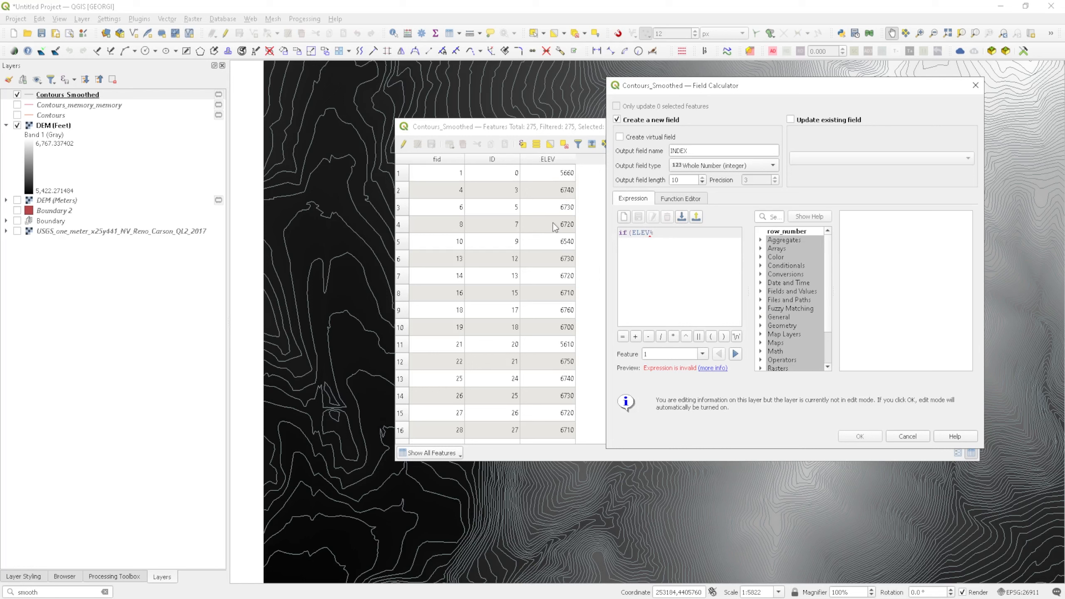
text(50=0)
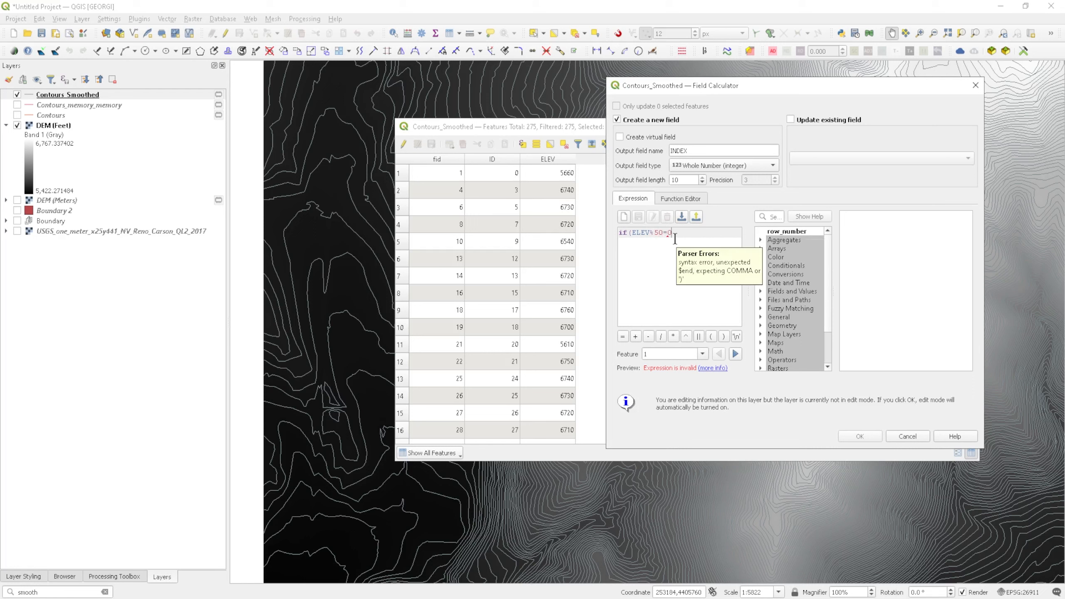
text(,)
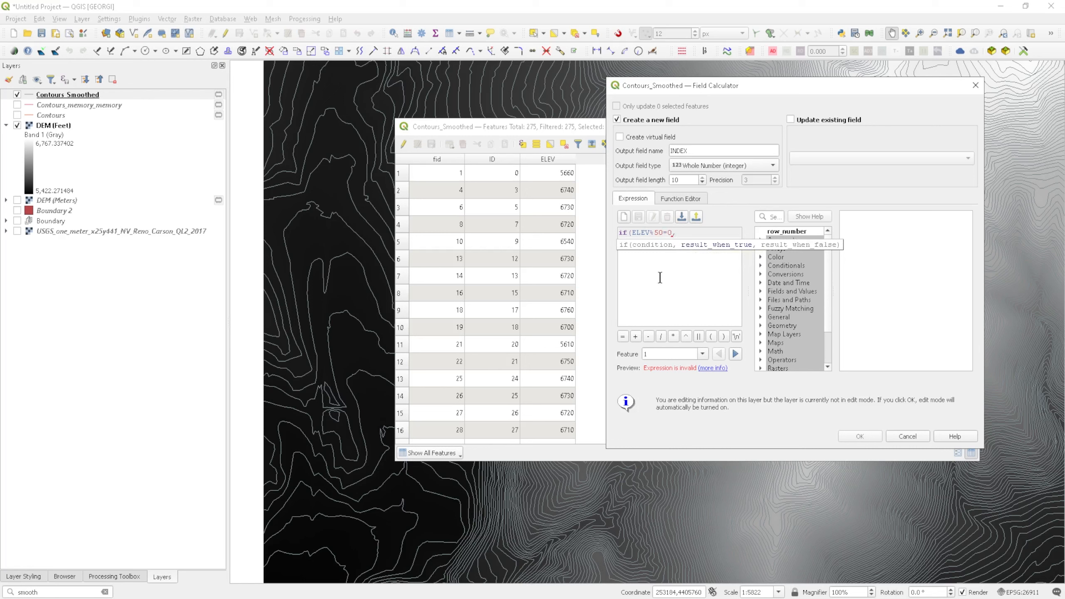
text(0,)
text(75,)
key(Return)
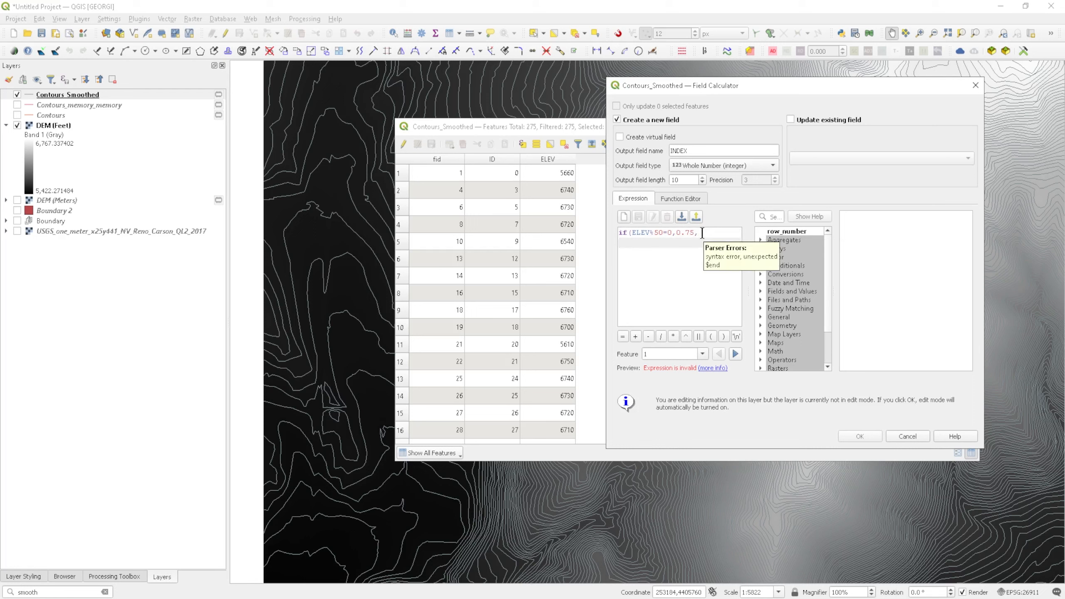
text(NULL))
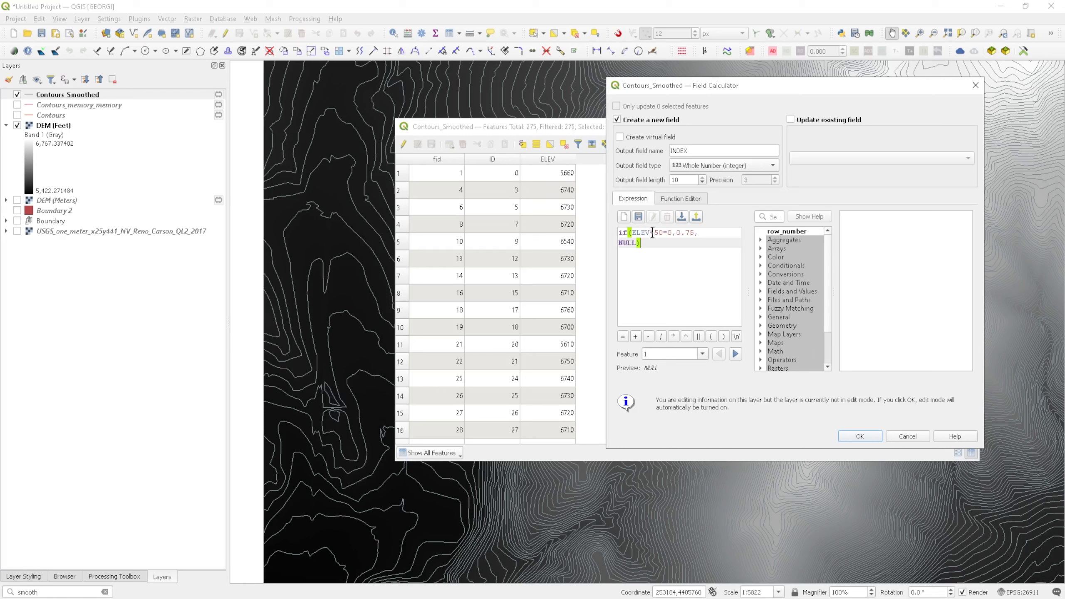
Change the expression's true result to 1, giving if(ELEV%50=0,1,NULL), and create the INDEX field.
drag(650, 232, 663, 232)
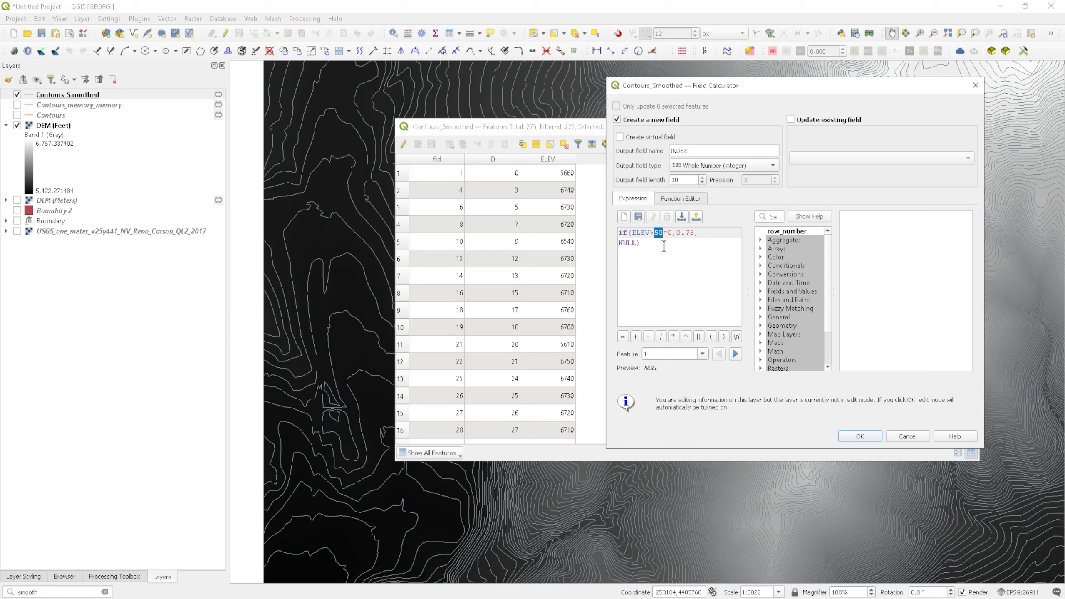
click(669, 234)
drag(676, 233, 693, 234)
text(5)
text(5)
key(shift+Left)
key(shift+Left)
text(1)
click(694, 247)
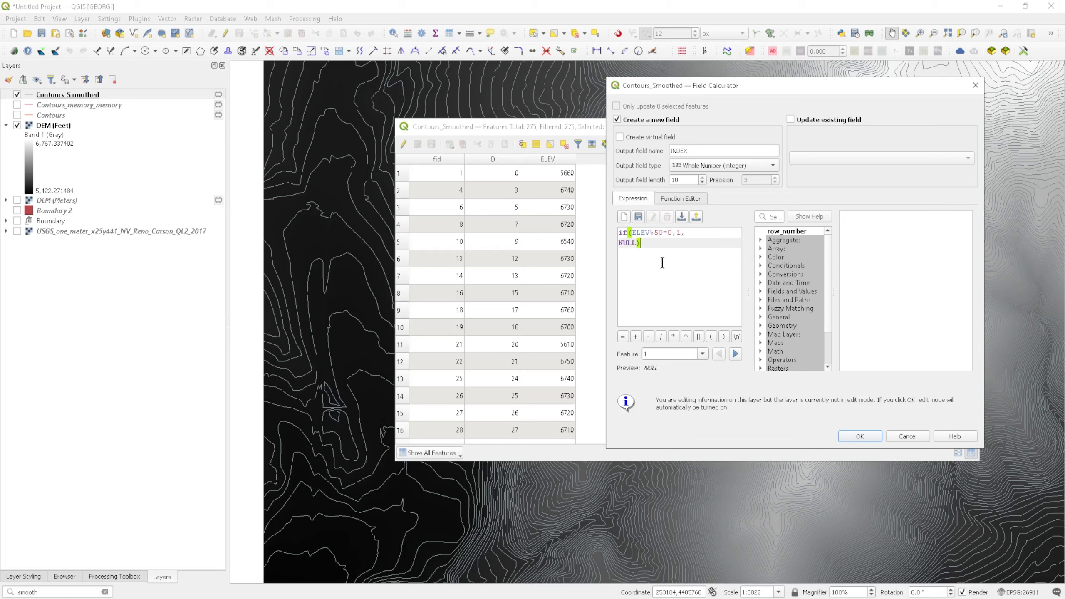
click(858, 437)
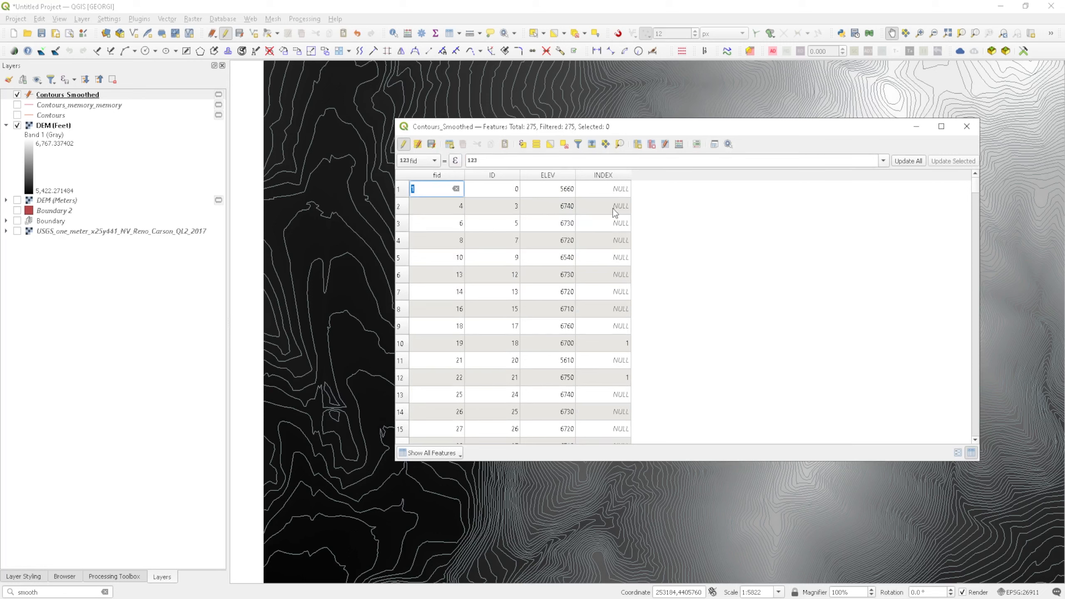
Check the INDEX values against the ELEV values across the attribute table rows.
scroll(618, 195, down, 5)
scroll(617, 235, up, 5)
scroll(623, 347, down, 2)
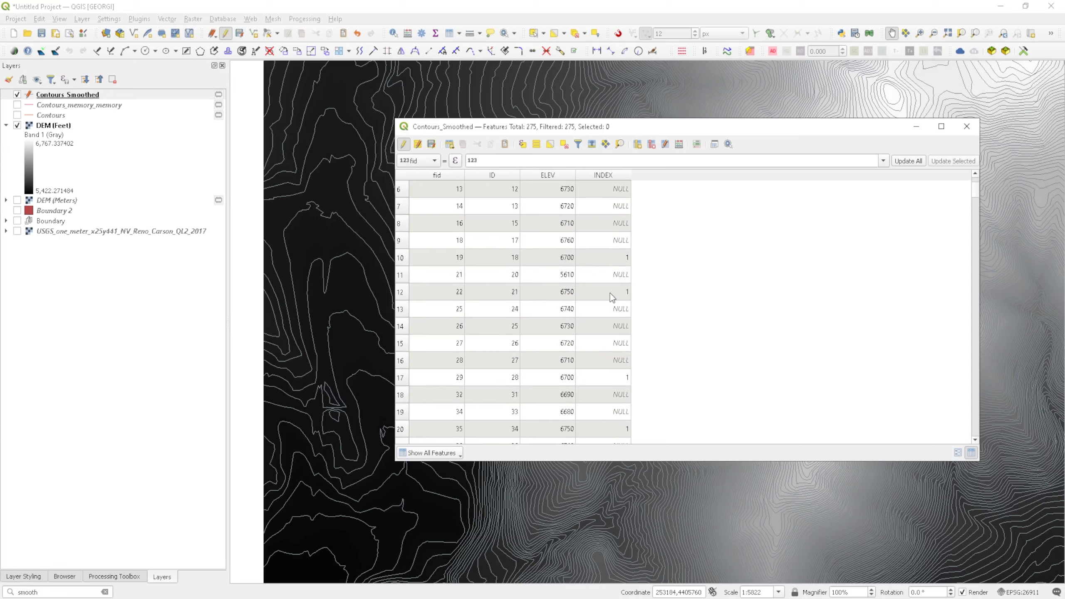
double_click(564, 257)
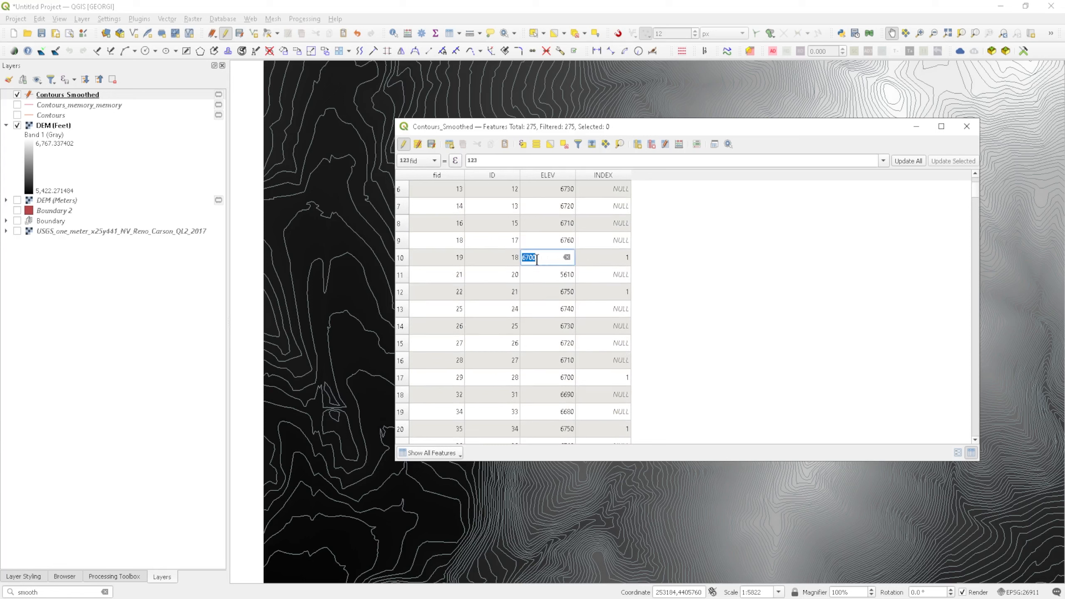
double_click(558, 293)
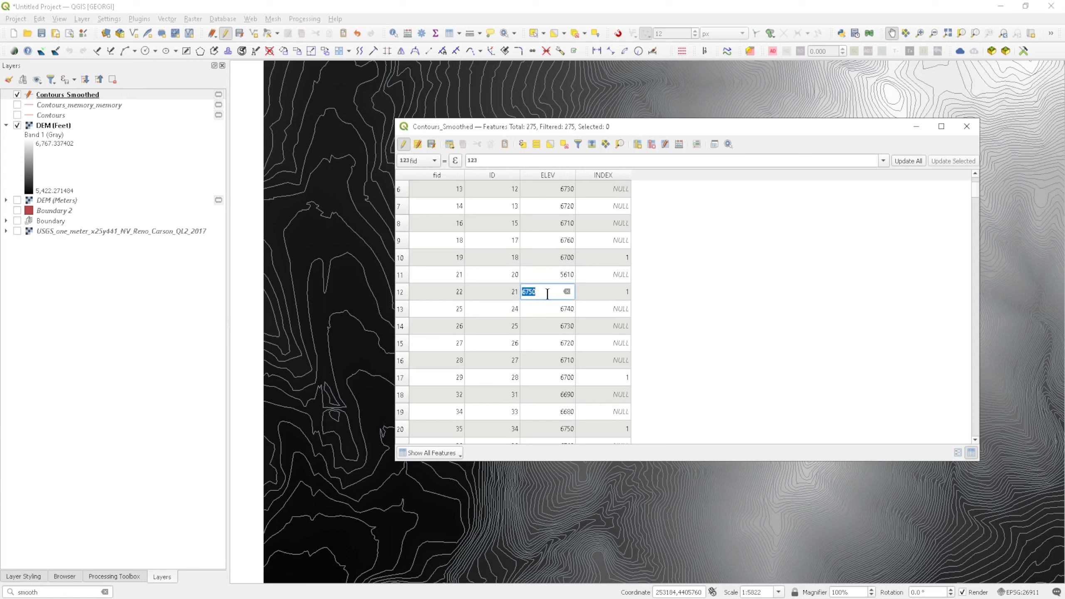
scroll(598, 373, down, 13)
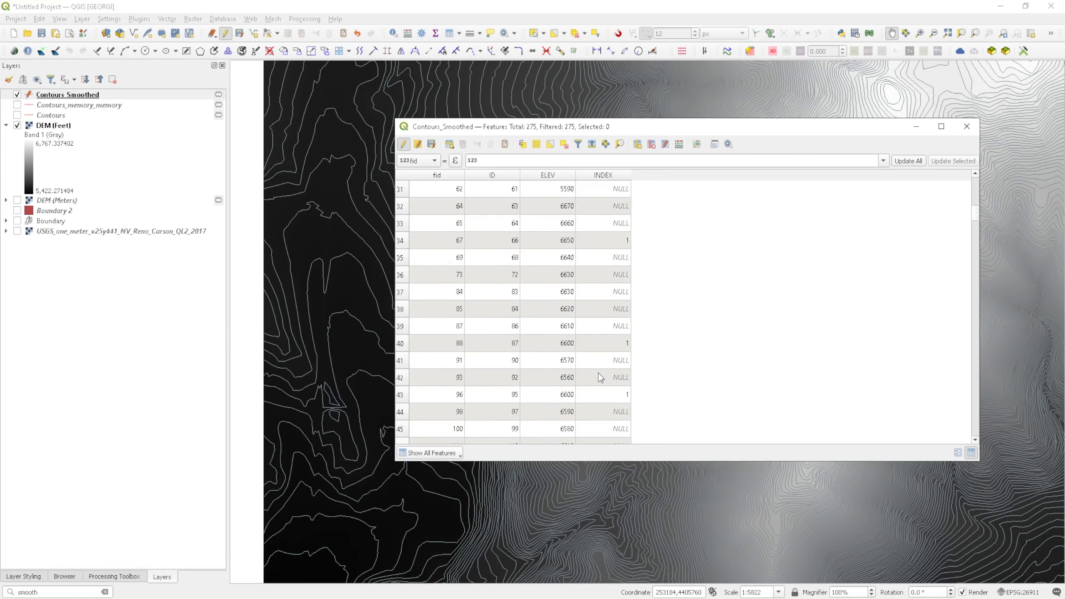
scroll(599, 373, up, 15)
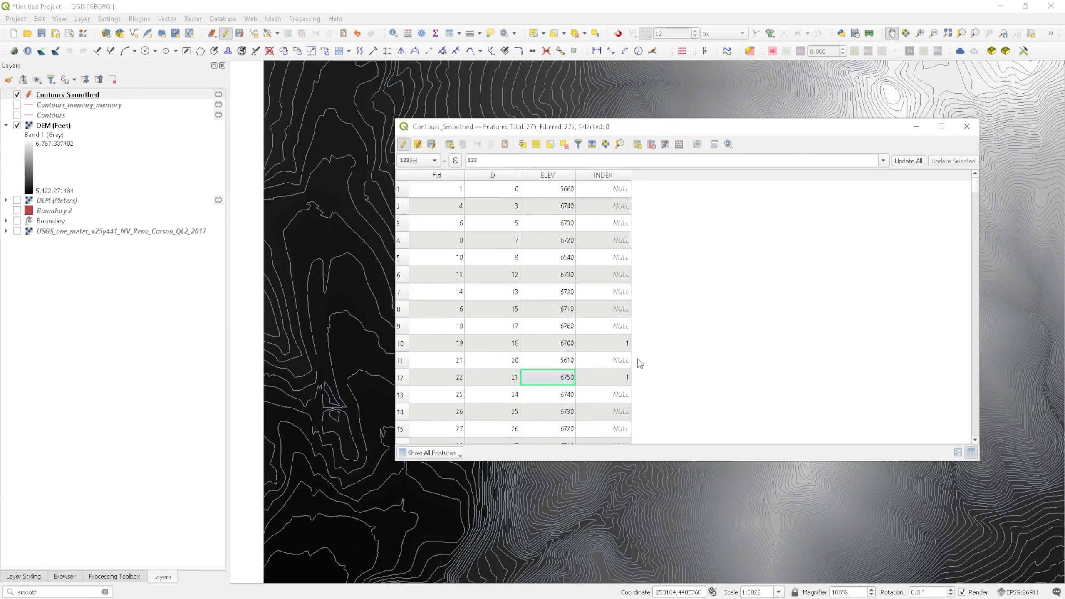
Stop editing Contours_Smoothed, save the changes to the layer and close its attribute table.
click(402, 144)
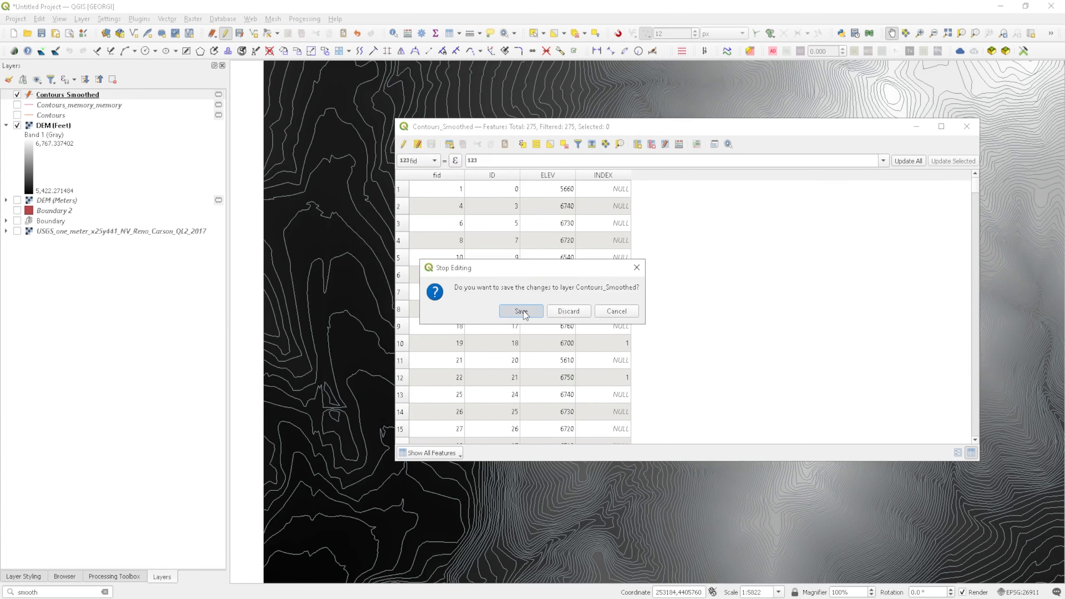
click(522, 311)
click(966, 127)
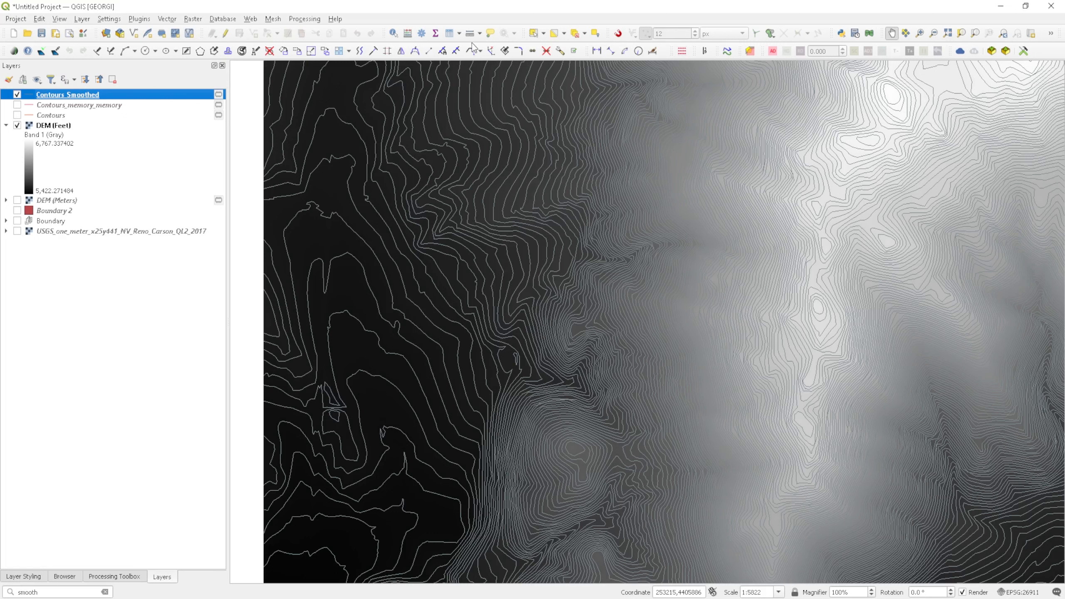
Reopen the attribute table, sort it by INDEX to review the index contours' elevations, and close it.
key(F6)
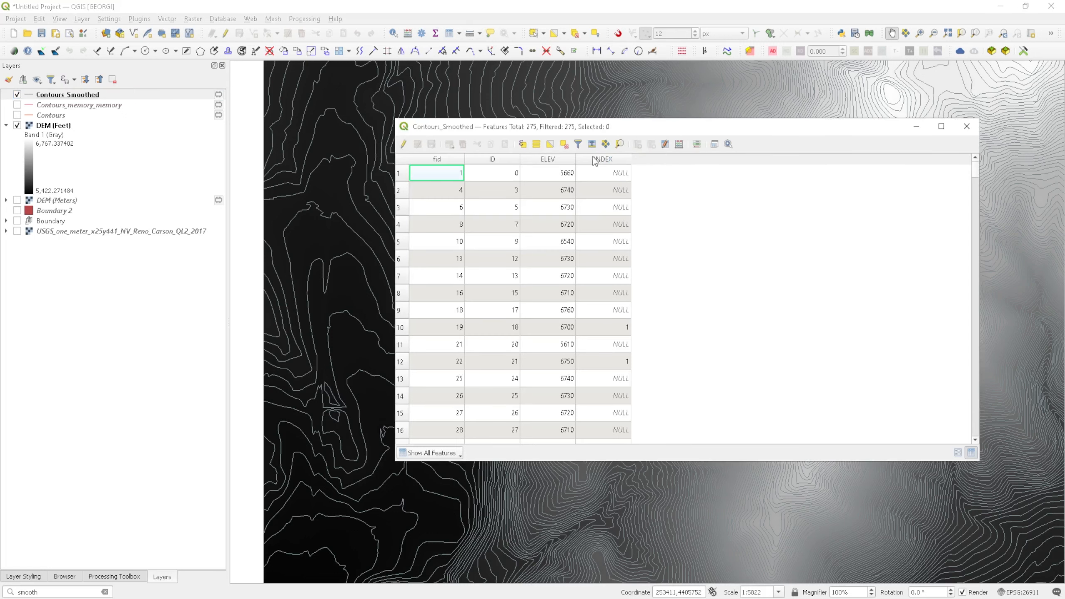
click(603, 162)
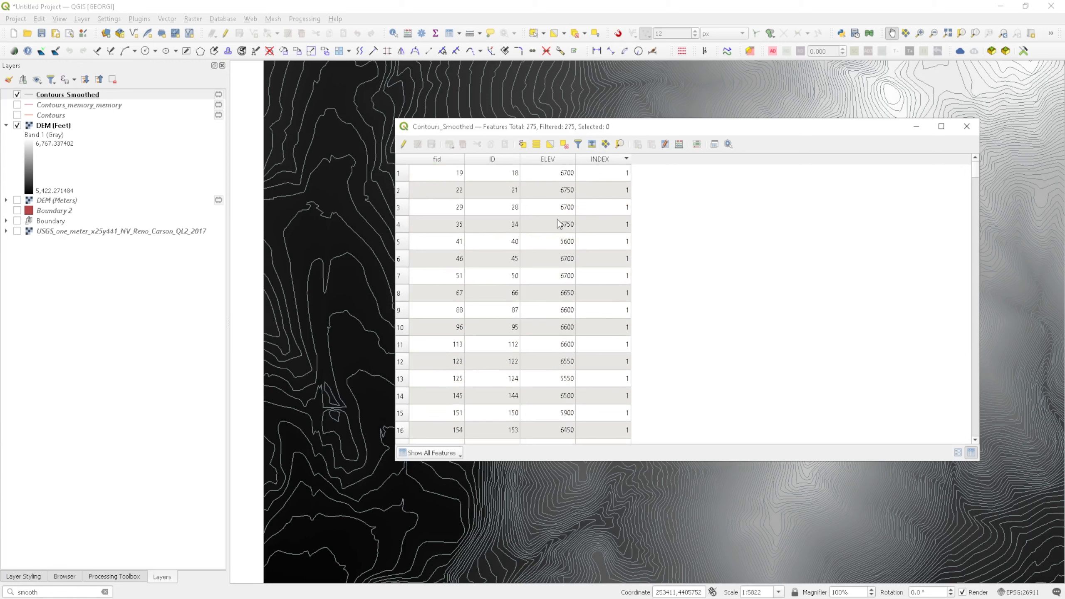
click(967, 127)
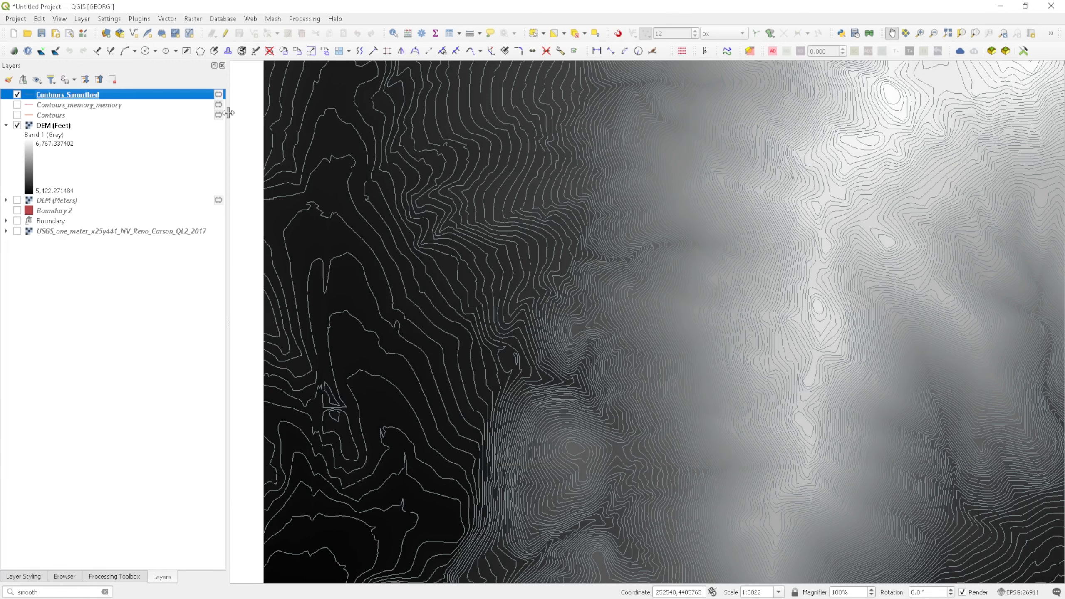
Open the Contours_Smoothed layer properties and set the symbology to Categorized with INDEX as the value.
right_click(124, 94)
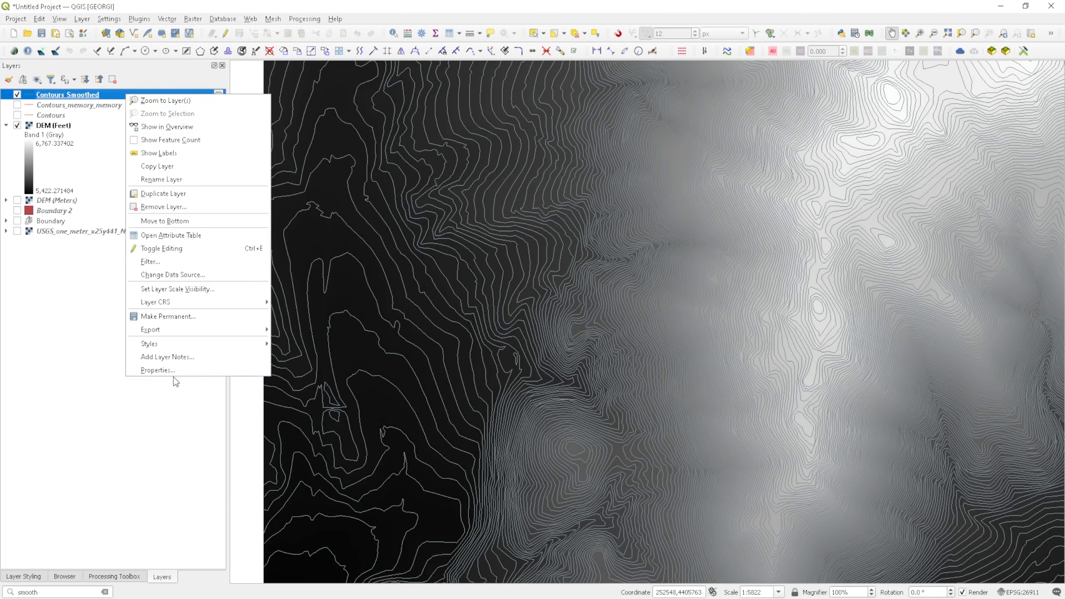
click(159, 370)
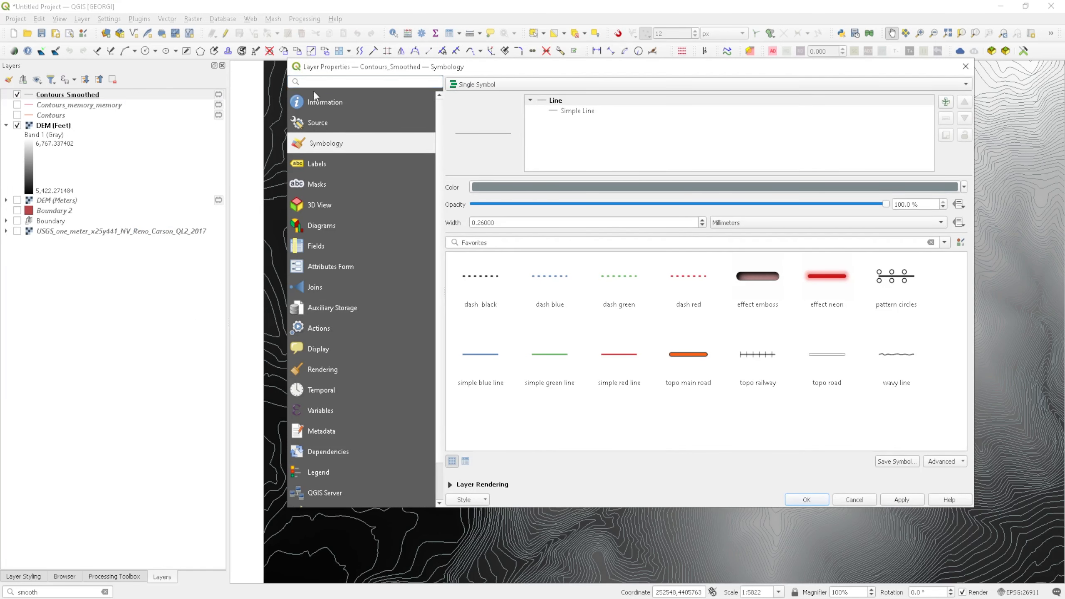
click(485, 91)
click(489, 98)
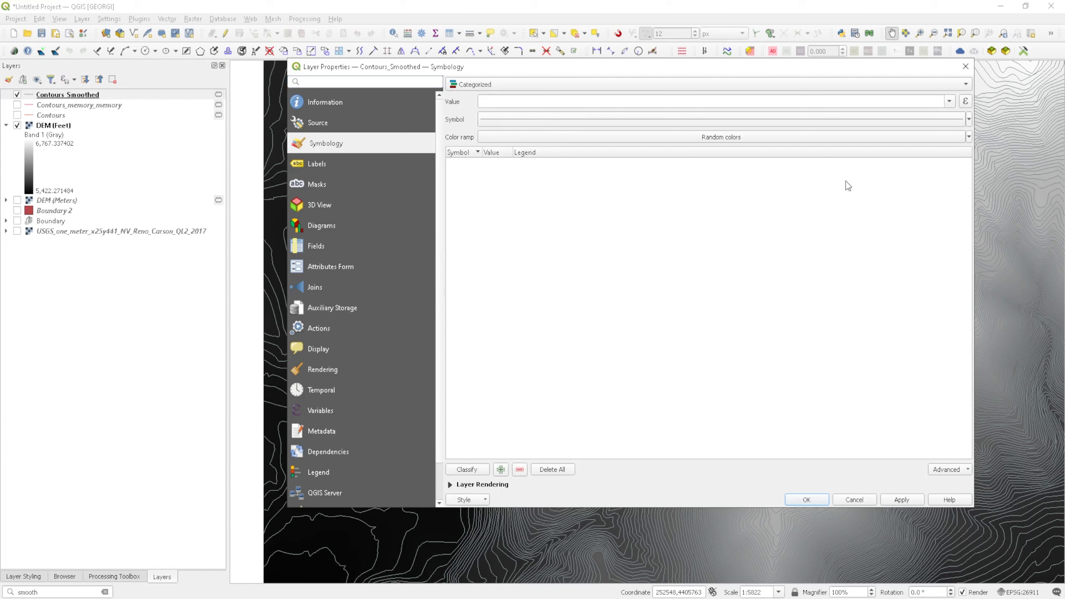
click(946, 102)
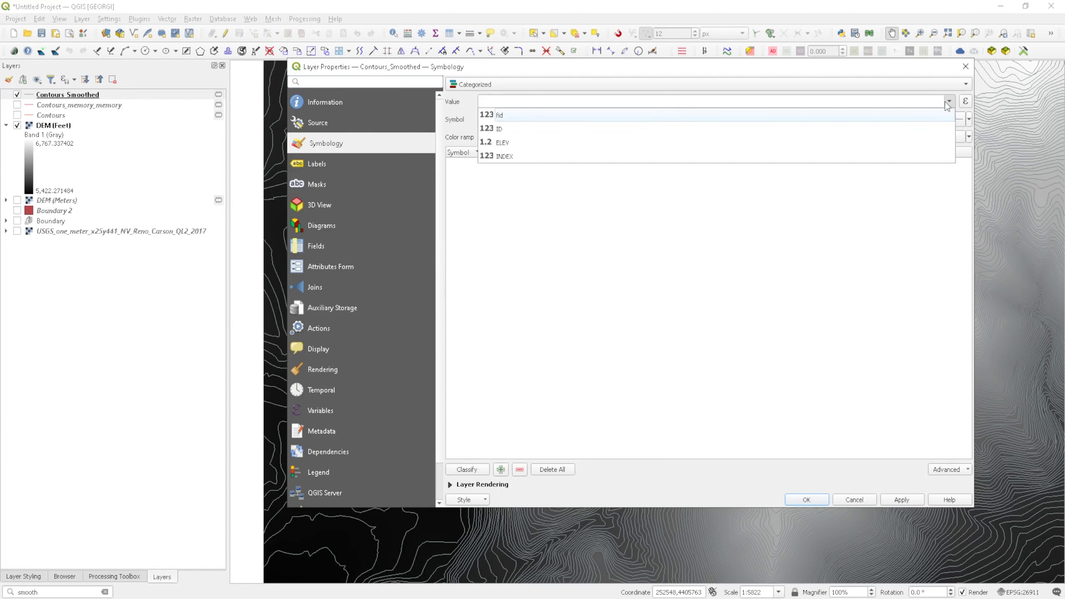
click(512, 156)
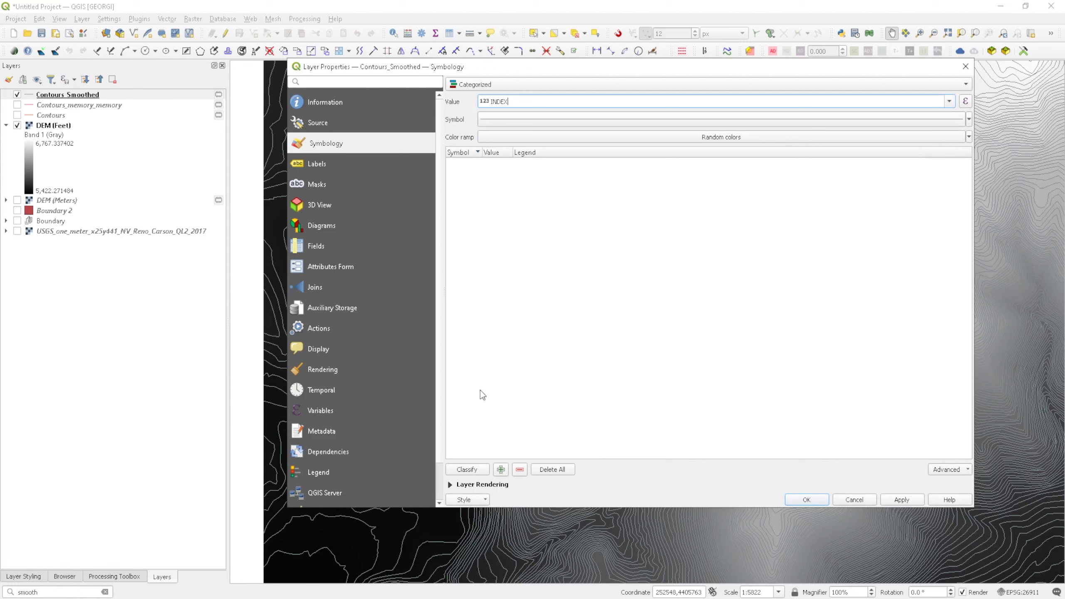
Classify the contours by INDEX and widen the Value column of the class list.
click(476, 472)
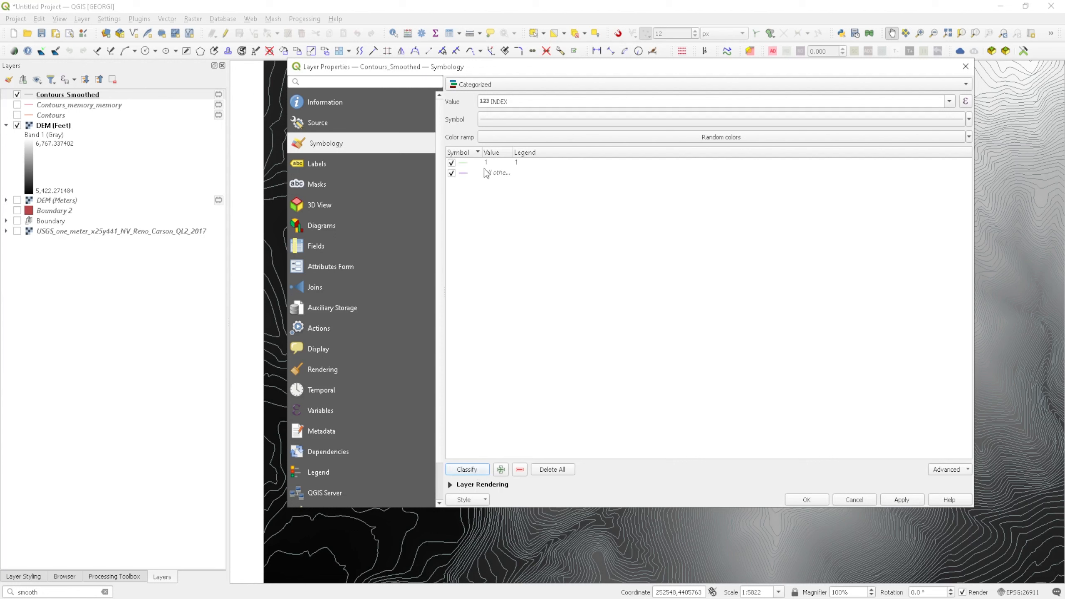
drag(481, 152, 547, 156)
click(488, 165)
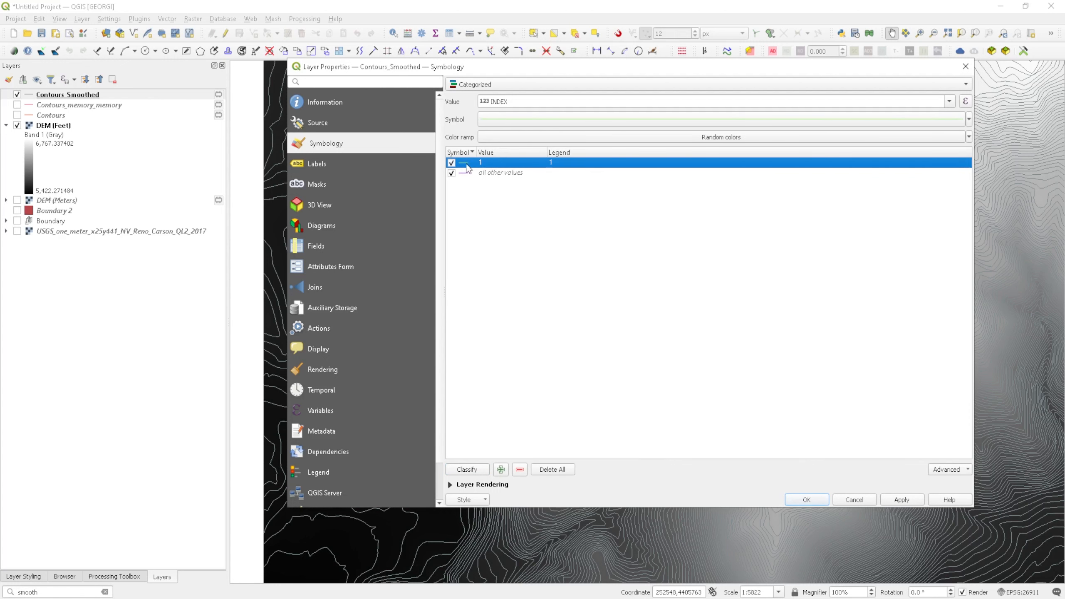
click(500, 172)
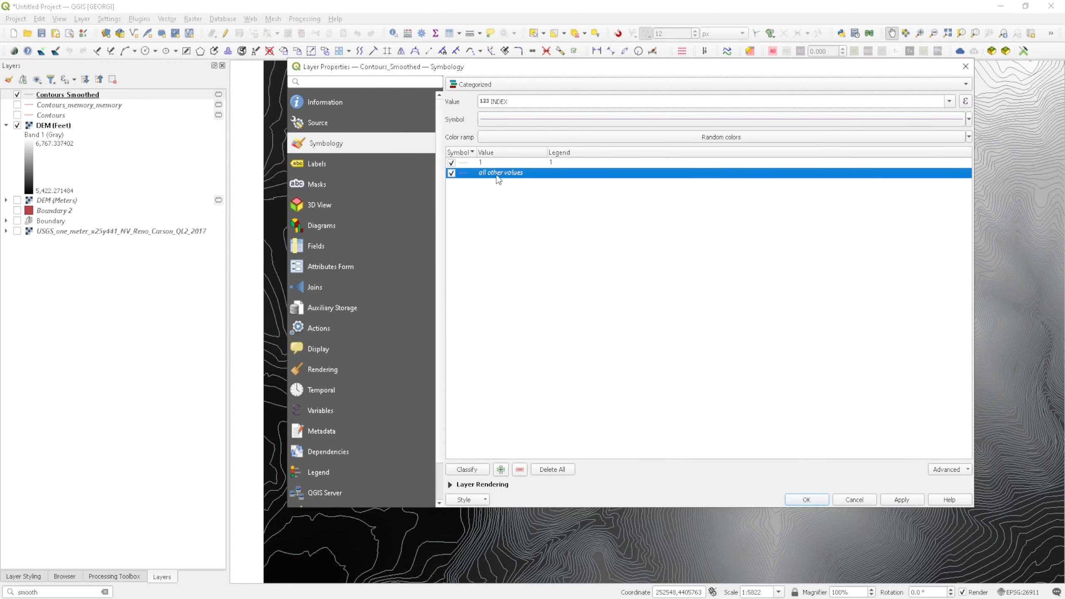
Open the line symbol of the class with value 1 and set its width unit to Meters at Scale.
click(490, 164)
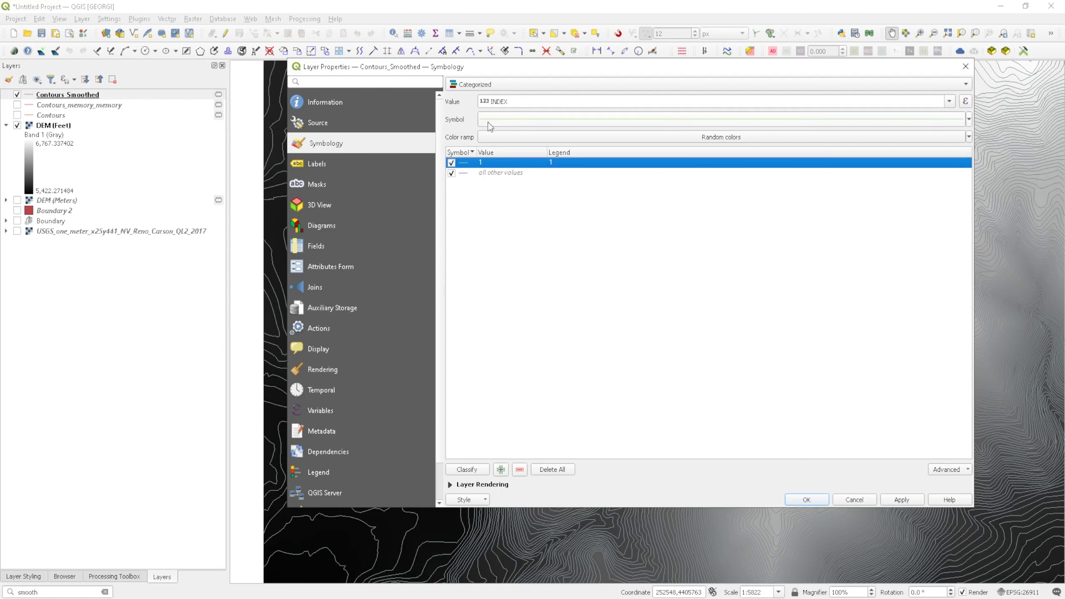
click(698, 119)
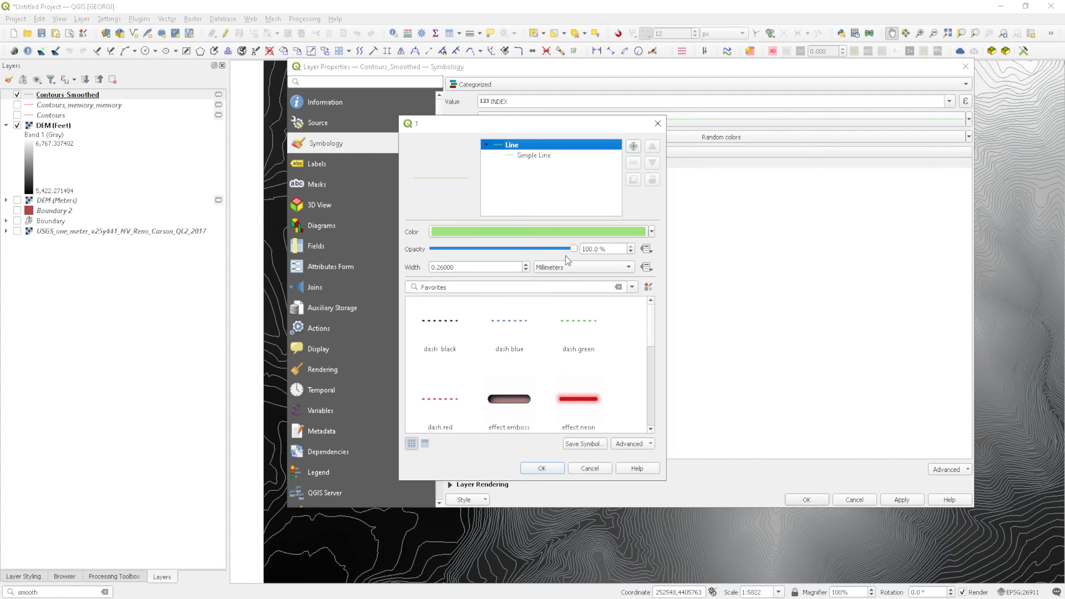
click(589, 270)
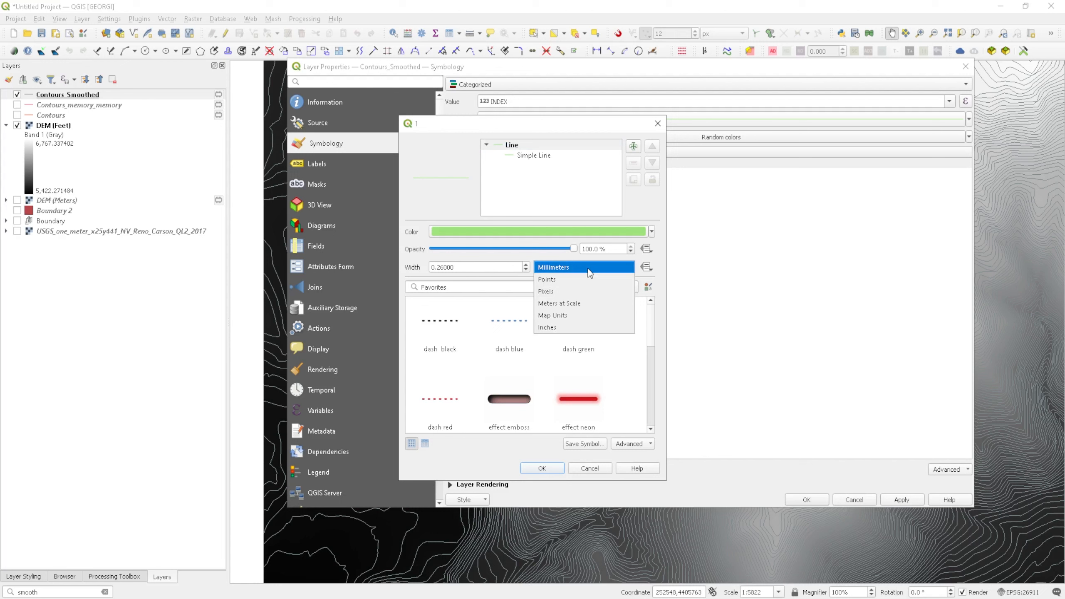
click(575, 306)
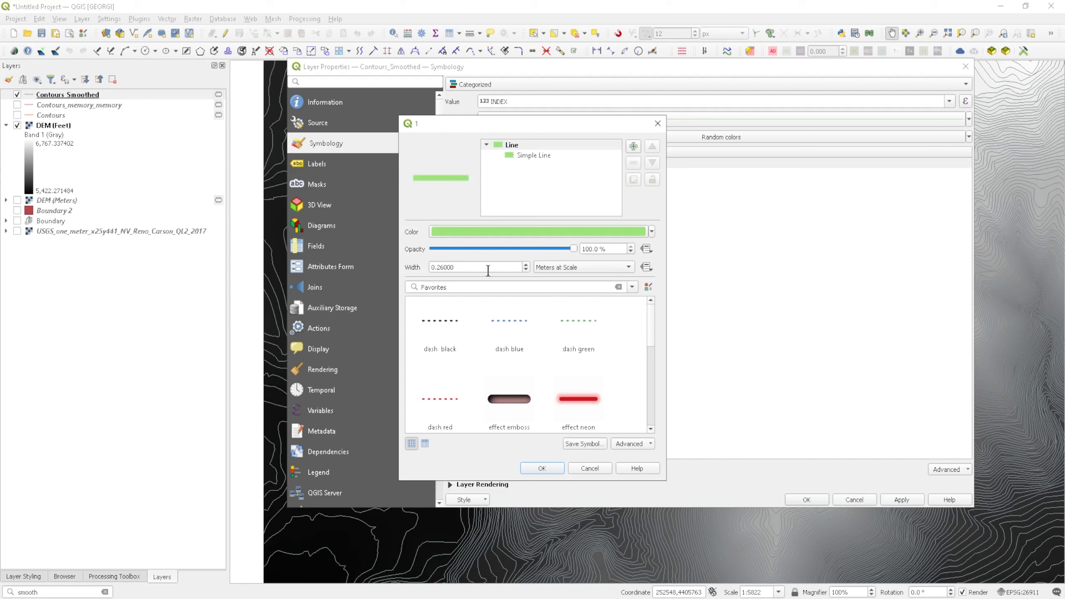
drag(435, 267, 495, 267)
click(452, 267)
Color the value 1 line symbol red (#ff3023) and apply the symbology.
click(511, 231)
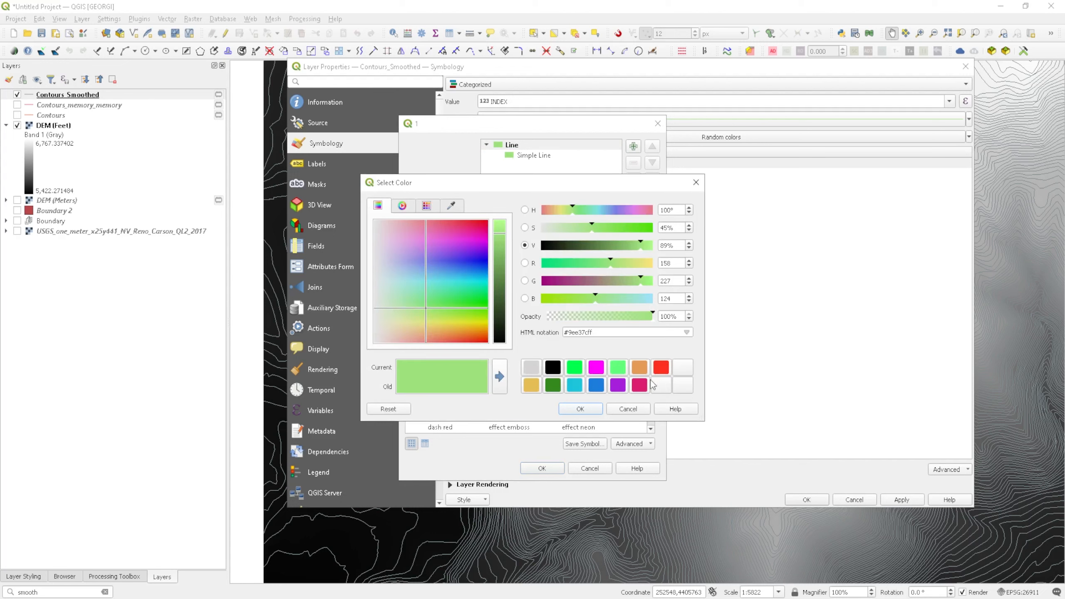
click(661, 369)
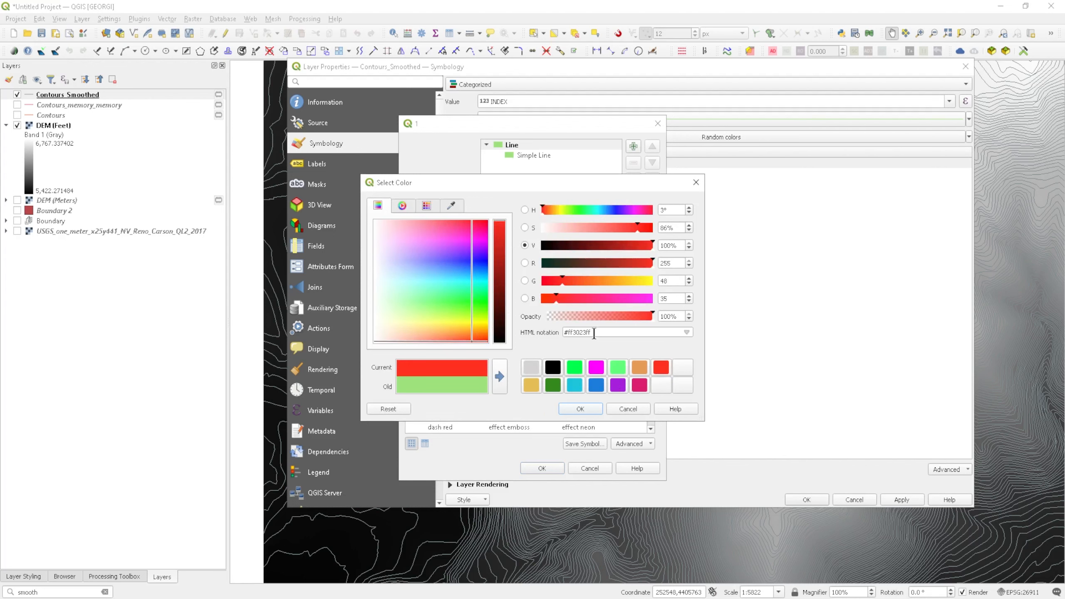
click(580, 410)
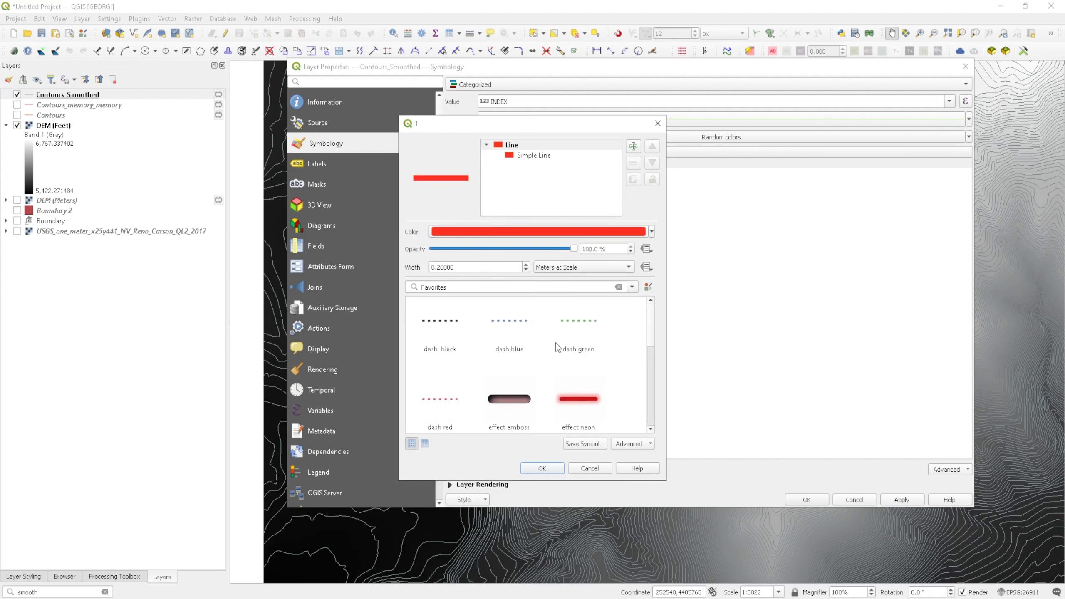
click(542, 468)
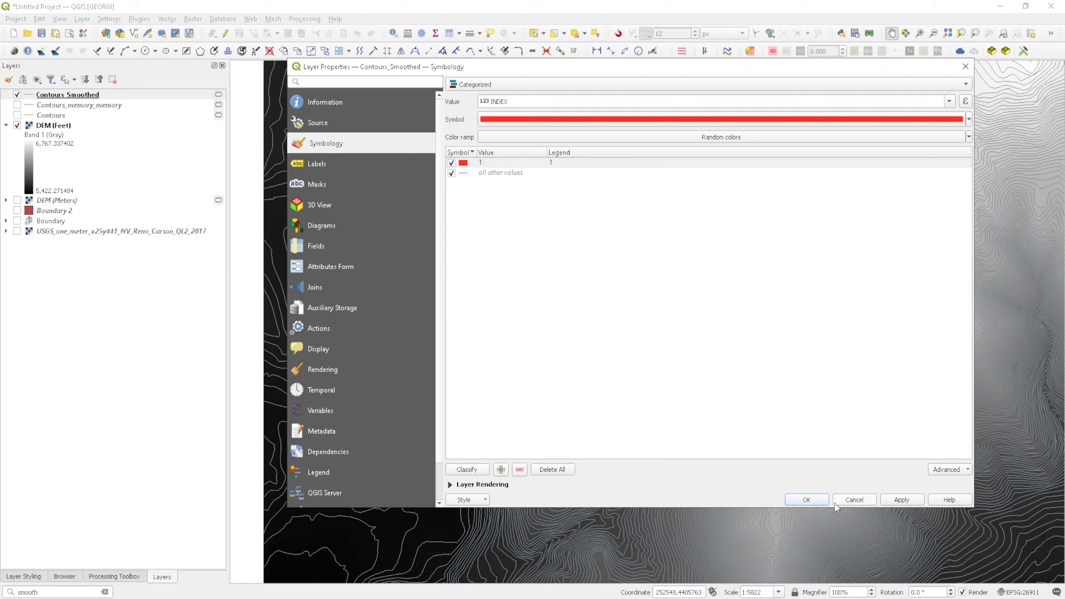
click(901, 499)
Set the line color of the all other values class to light gray (#d6d4d4).
drag(777, 67, 852, 100)
click(571, 206)
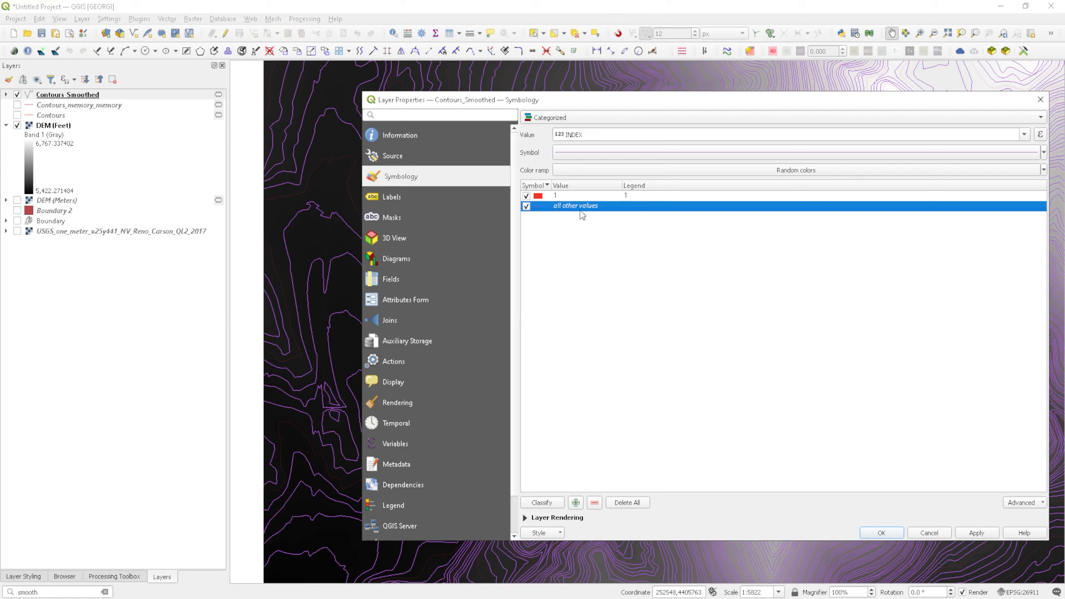
click(580, 159)
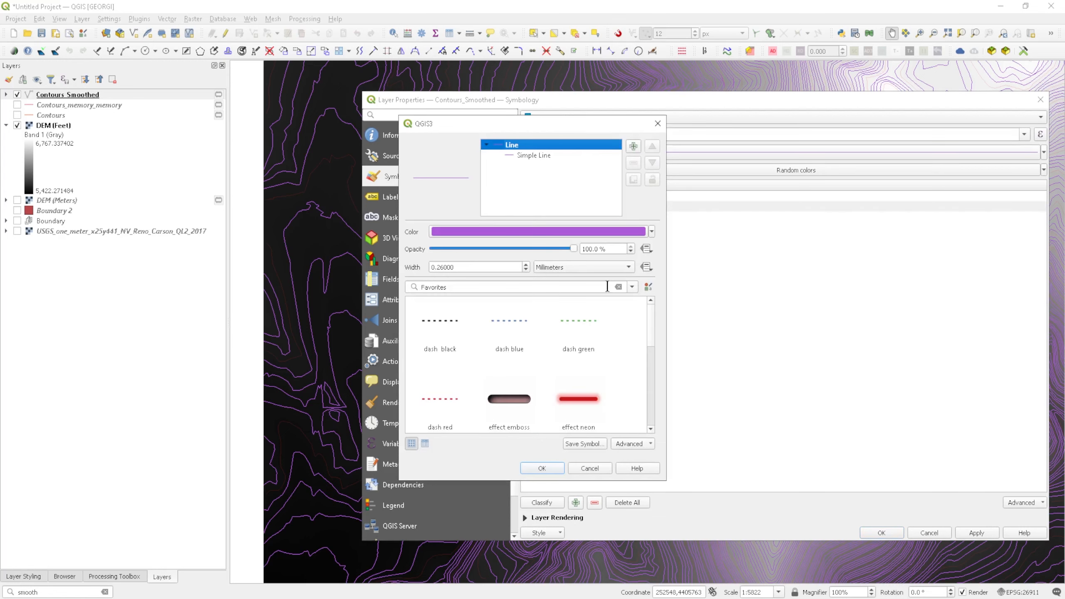
click(531, 233)
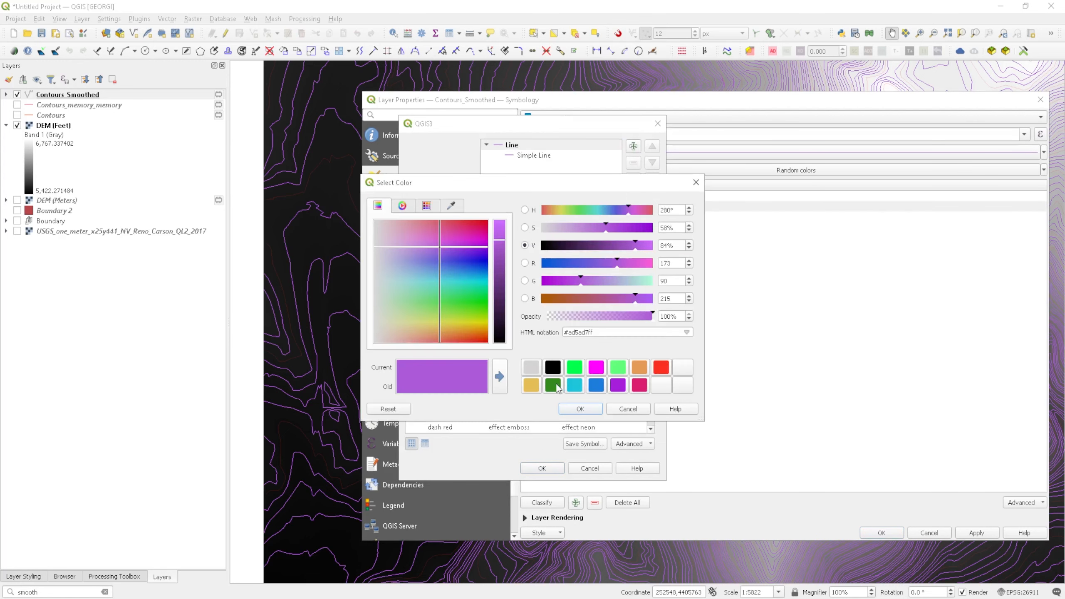
click(532, 371)
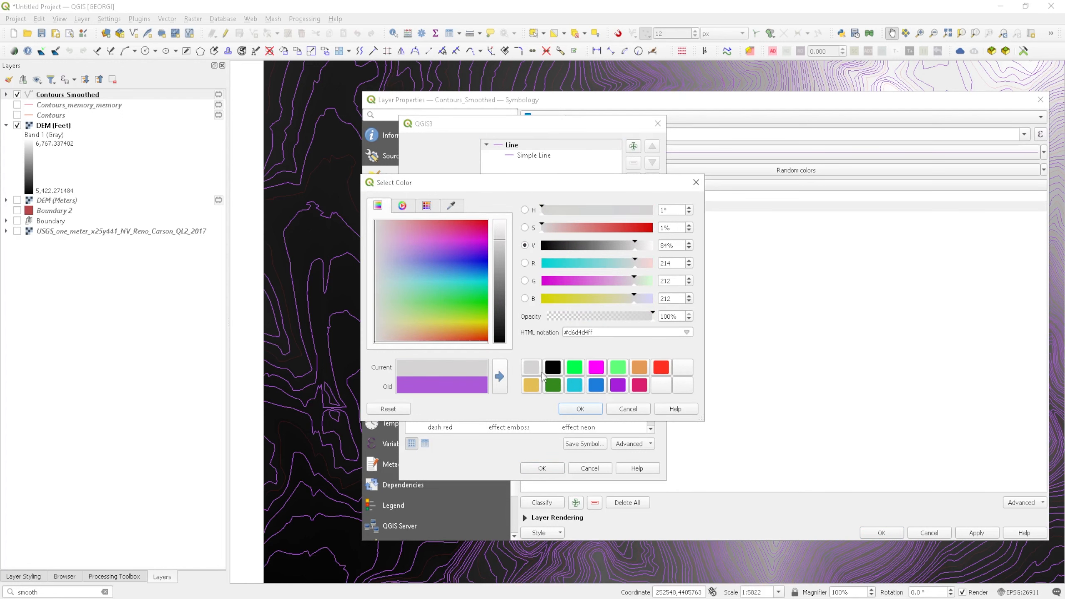
click(580, 408)
Set the width unit of the all other values line to Meters at Scale and apply the symbology.
click(597, 268)
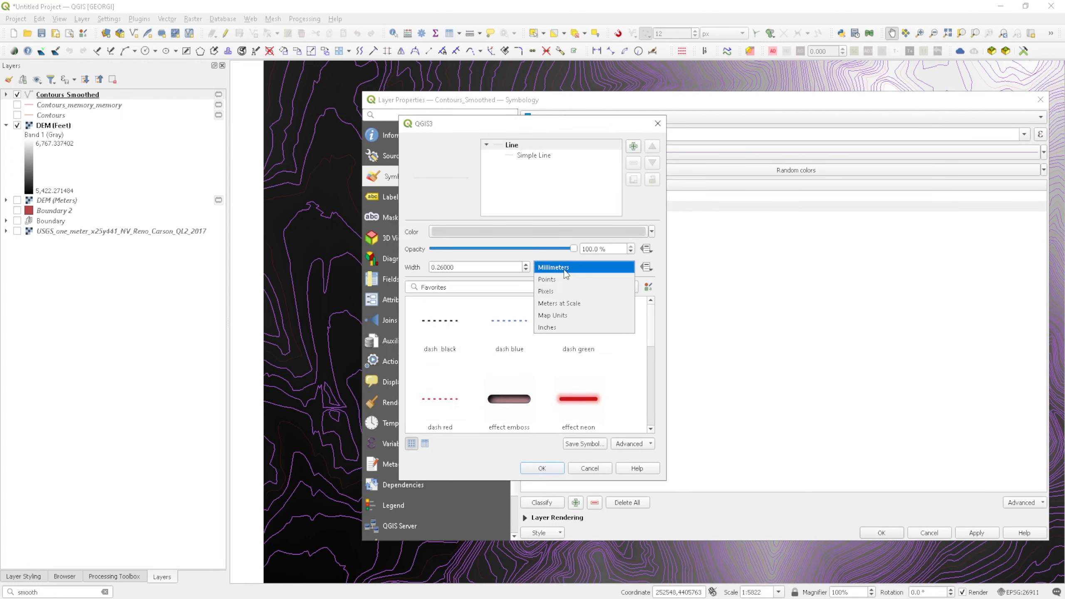
click(572, 303)
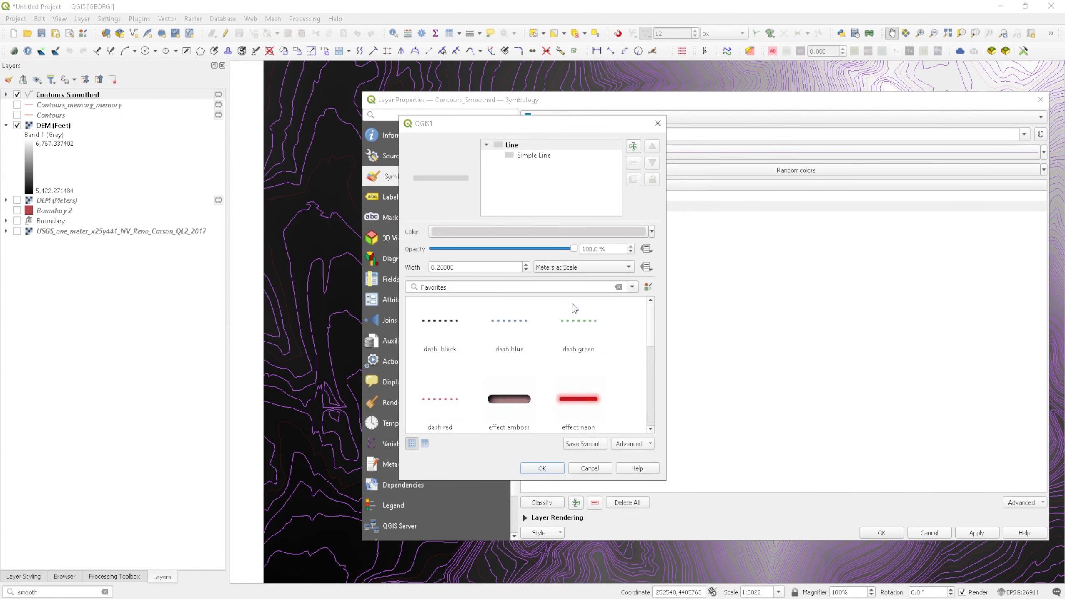
click(542, 468)
click(971, 533)
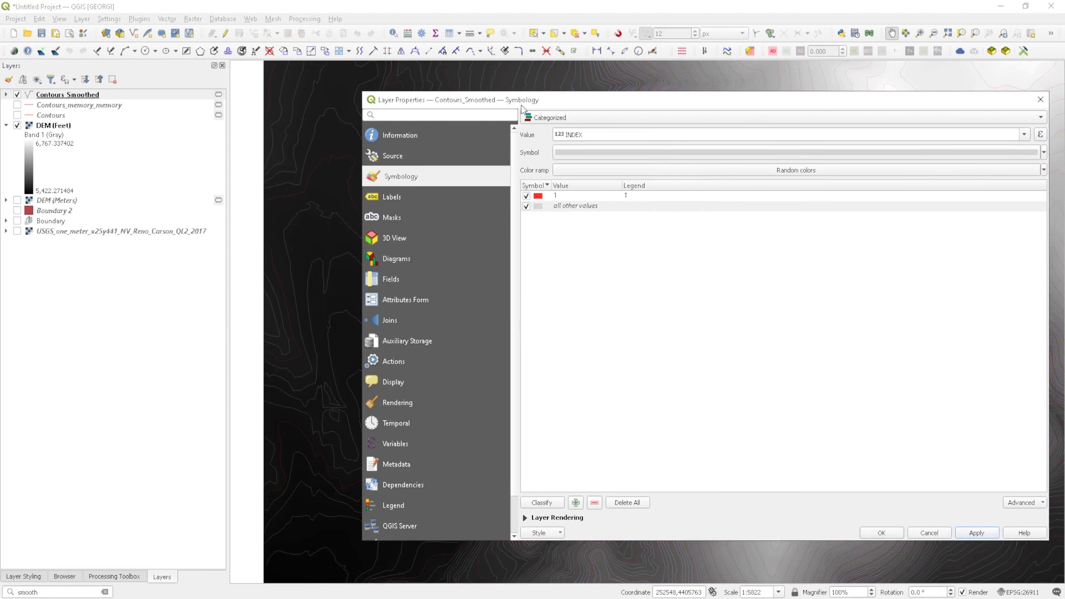
Accept the layer properties and hide the DEM (Feet) layer so the contours show on a plain background.
drag(522, 108, 542, 206)
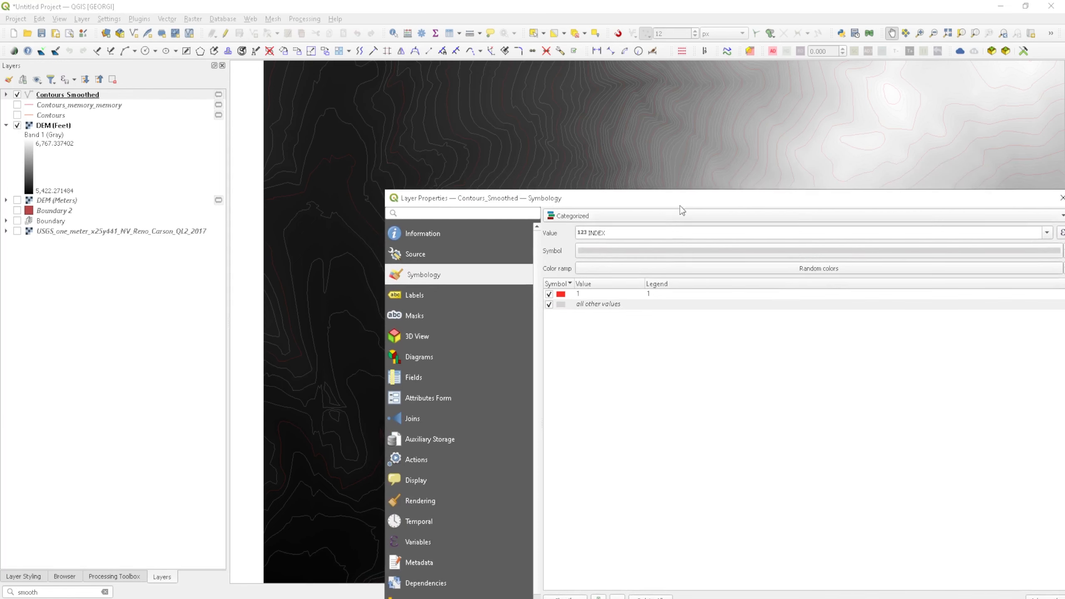
drag(678, 205, 451, 89)
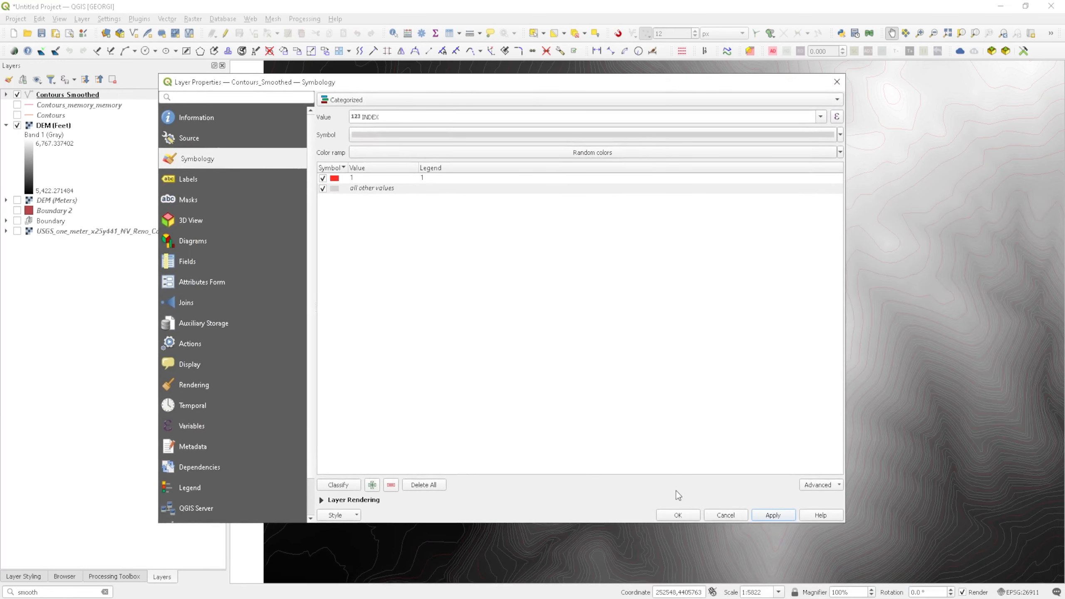
click(678, 514)
click(17, 125)
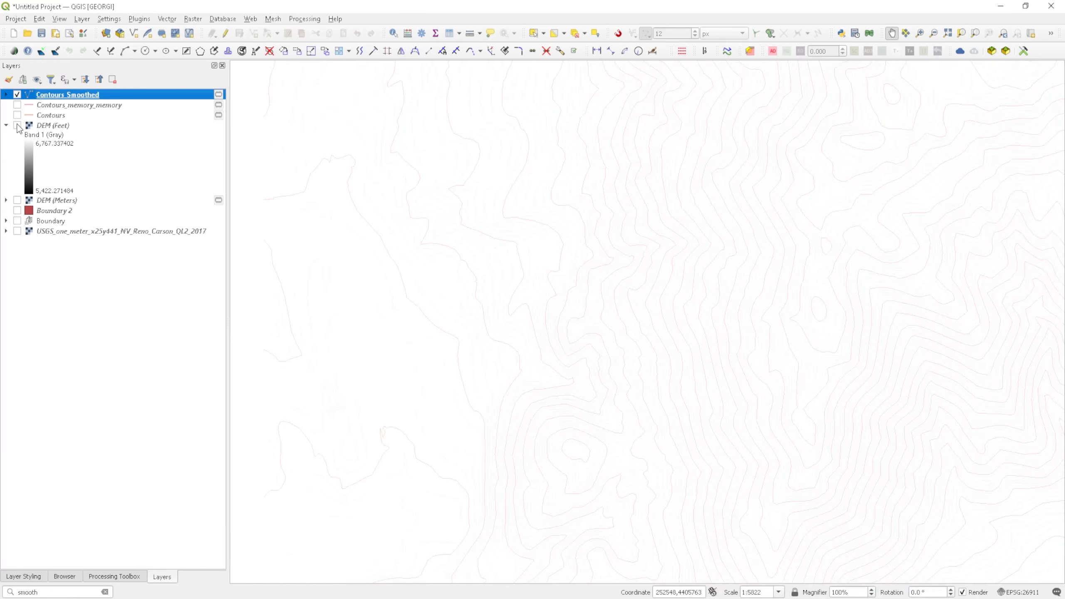
mouse_move(584, 285)
mouse_down()
mouse_move(509, 276)
mouse_move(572, 271)
mouse_up()
click(17, 95)
key(F7)
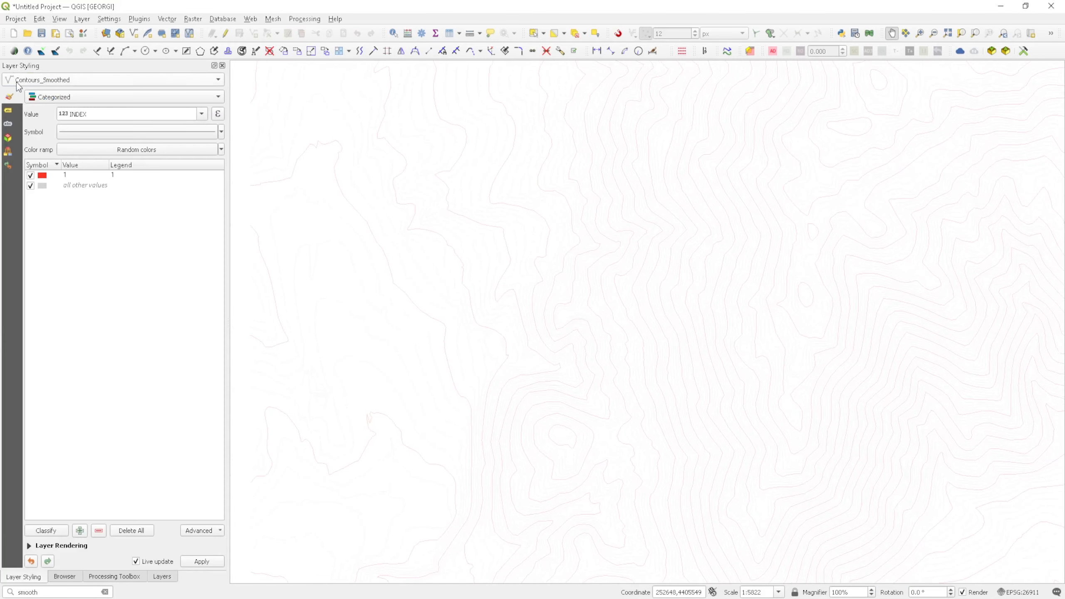
click(162, 576)
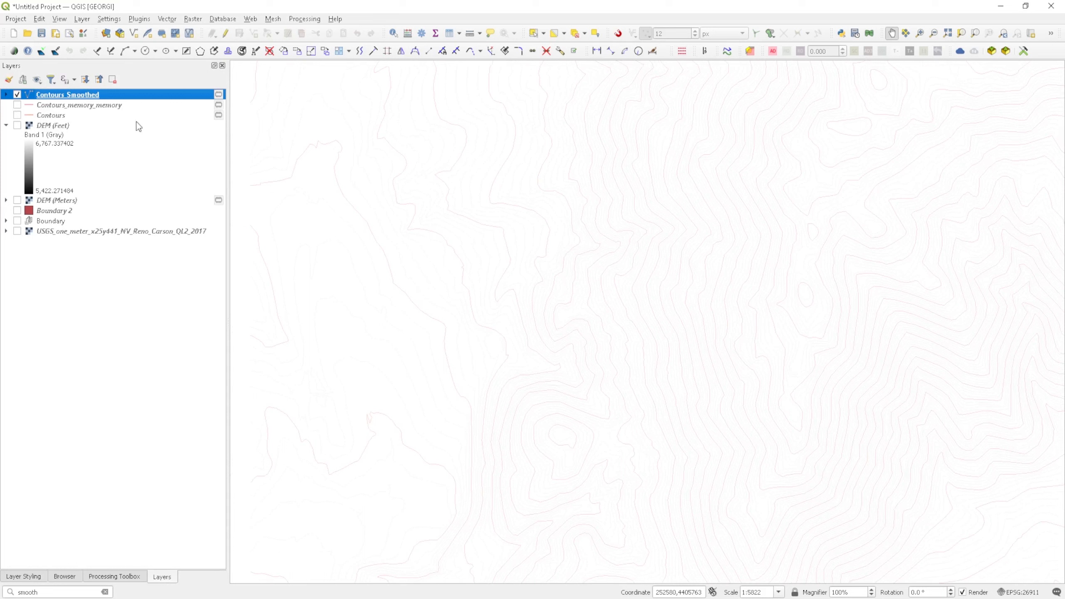
Reopen the Contours_Smoothed properties, set the value 1 line width to 1 meter at scale, and apply it.
right_click(143, 98)
click(193, 369)
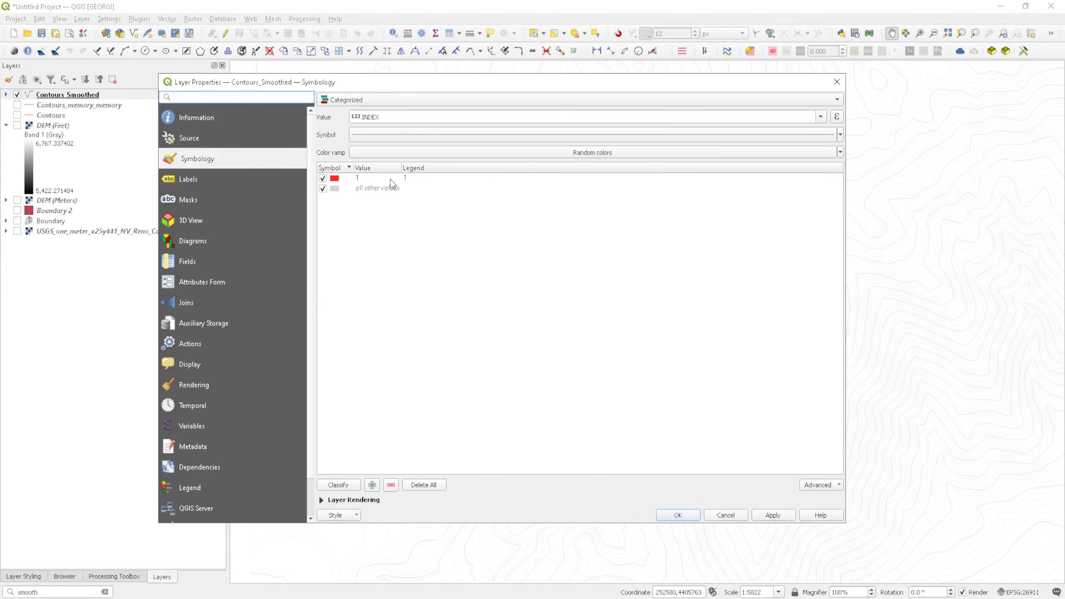
click(391, 181)
click(407, 139)
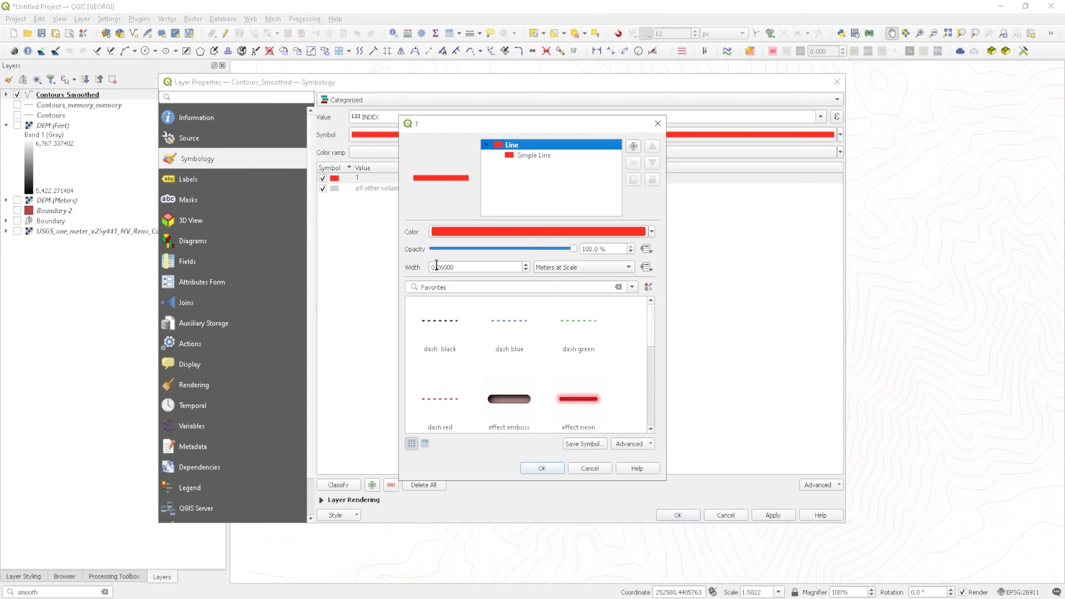
double_click(458, 267)
text(1)
click(545, 470)
click(777, 519)
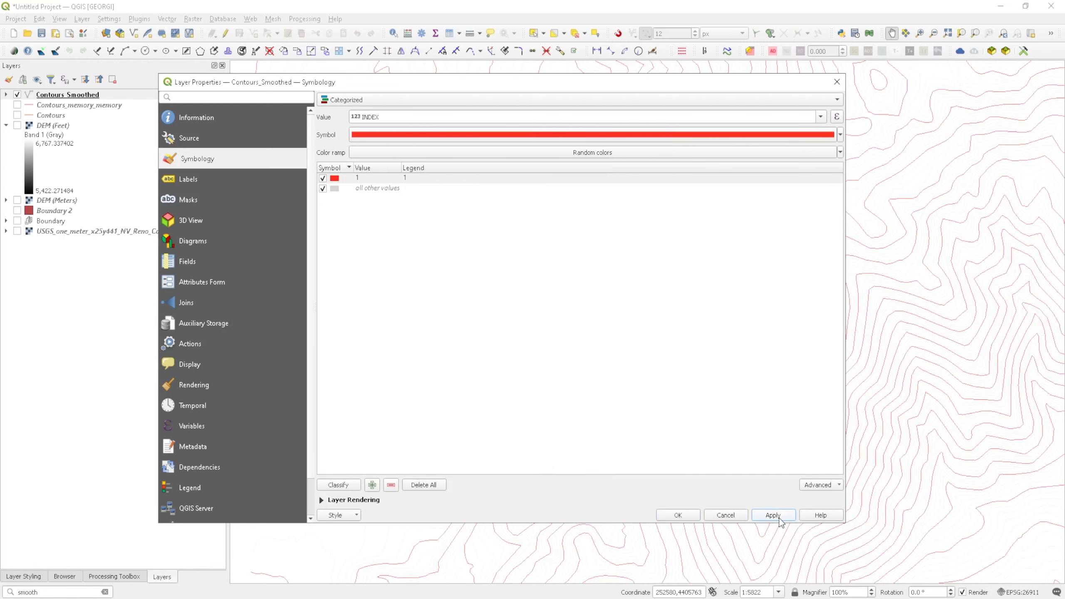
Check the width setting of the value 1 line symbol and close the symbol settings.
click(376, 180)
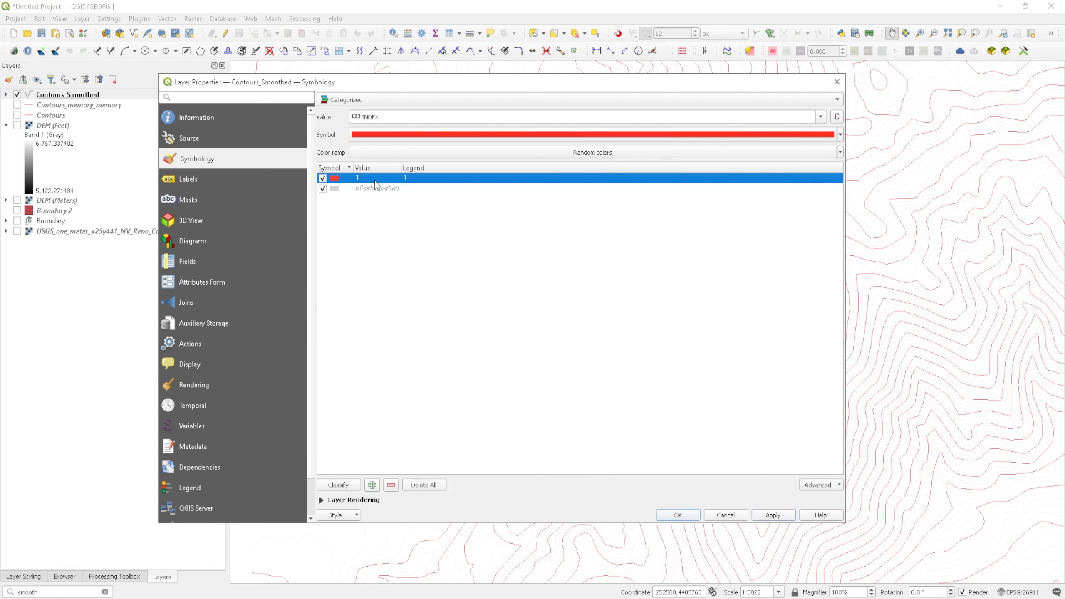
double_click(391, 179)
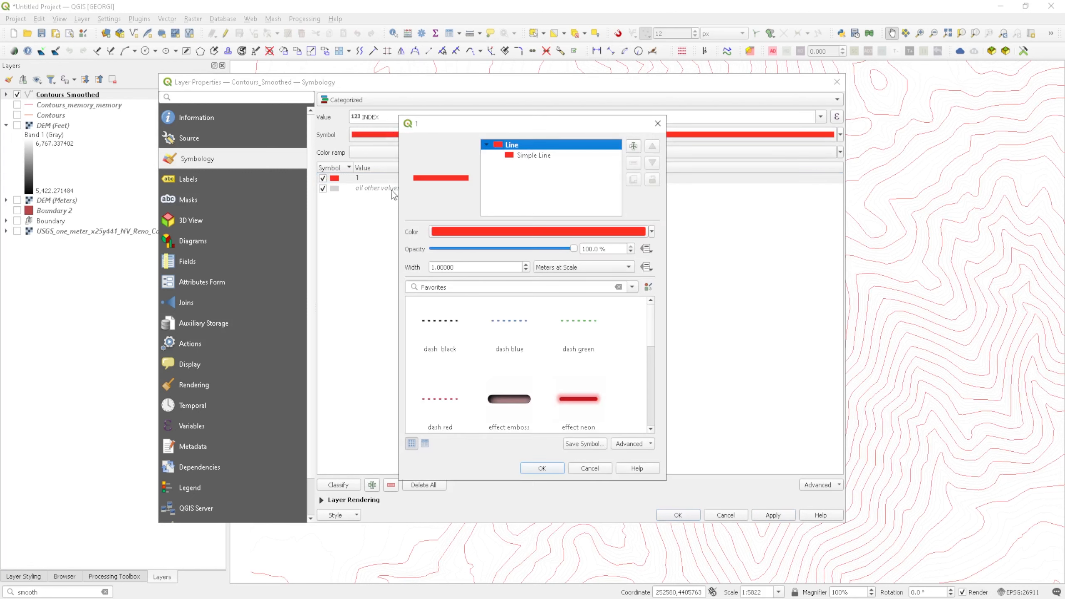
drag(438, 264, 475, 267)
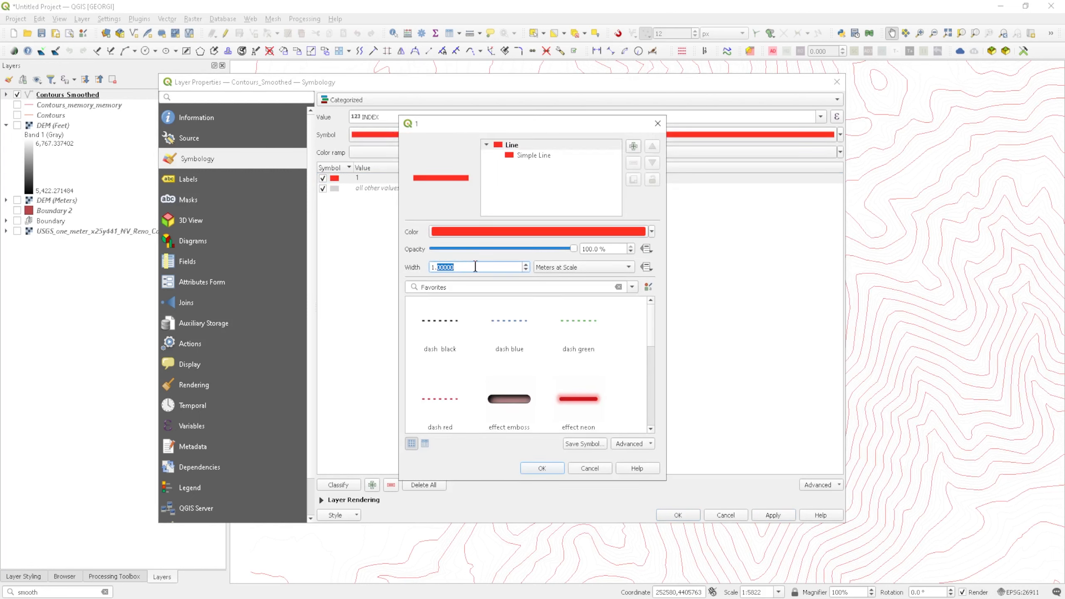
click(541, 467)
Darken the all other values line color to a medium gray, apply it, and move the dialog aside to view the contours.
click(378, 189)
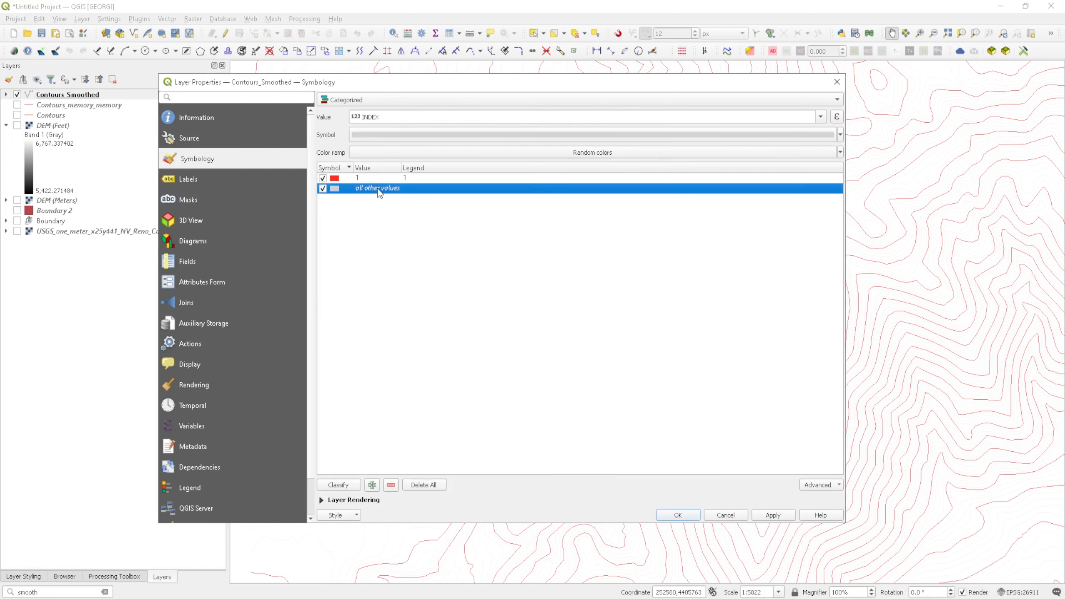
click(380, 139)
click(552, 228)
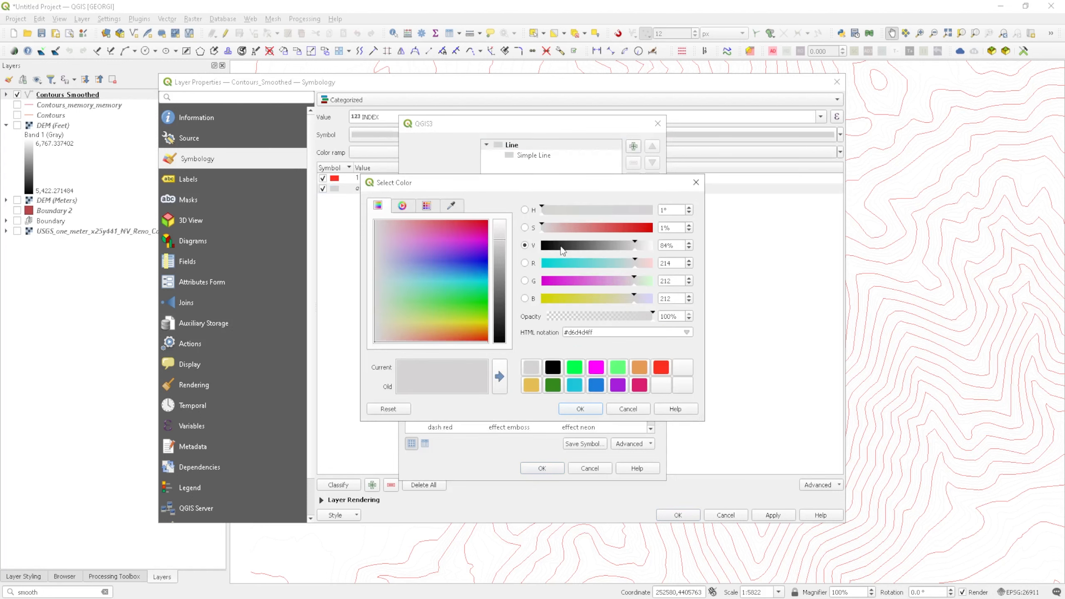
drag(590, 246, 583, 247)
drag(462, 267, 416, 270)
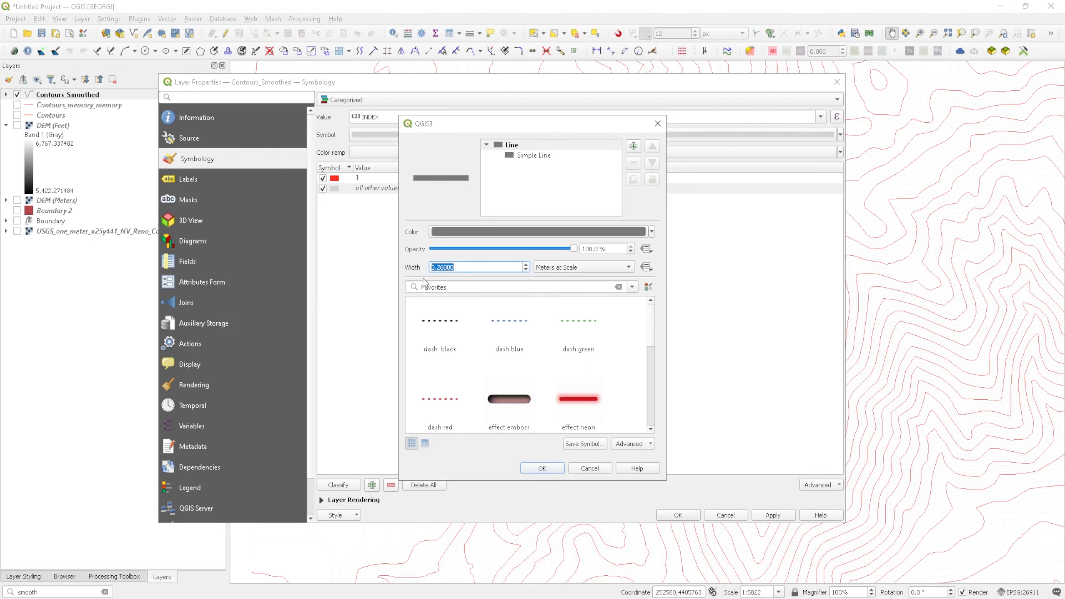
click(536, 468)
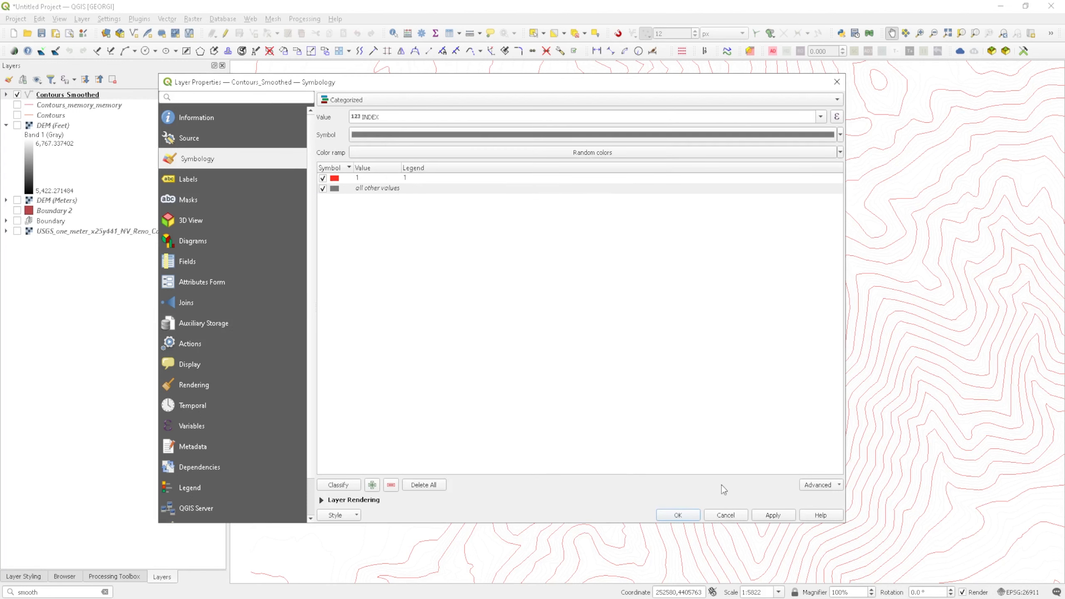
click(759, 515)
drag(741, 86, 842, 230)
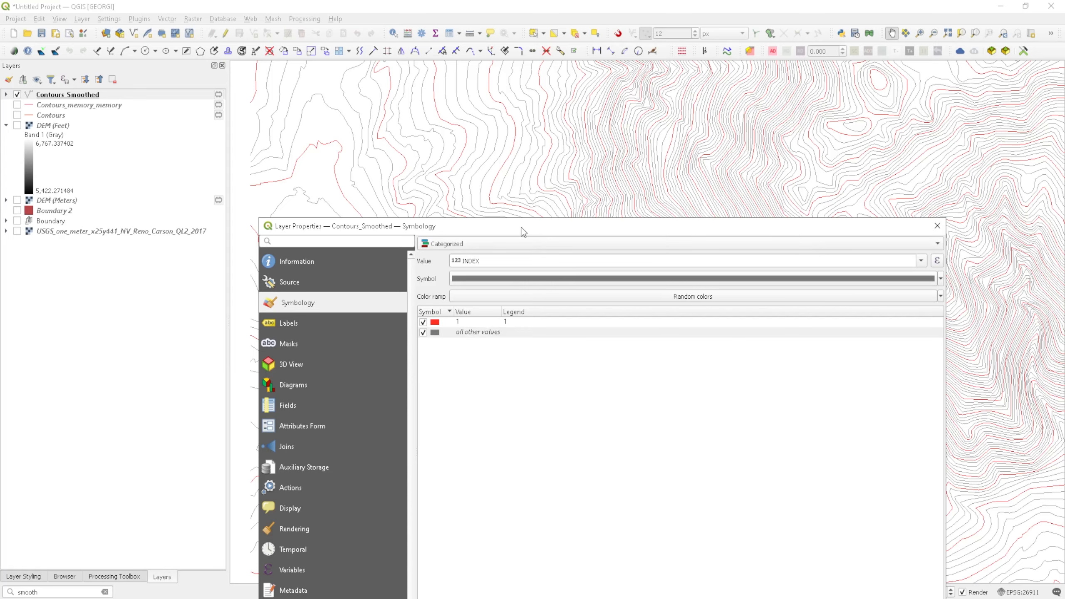
drag(523, 230, 719, 181)
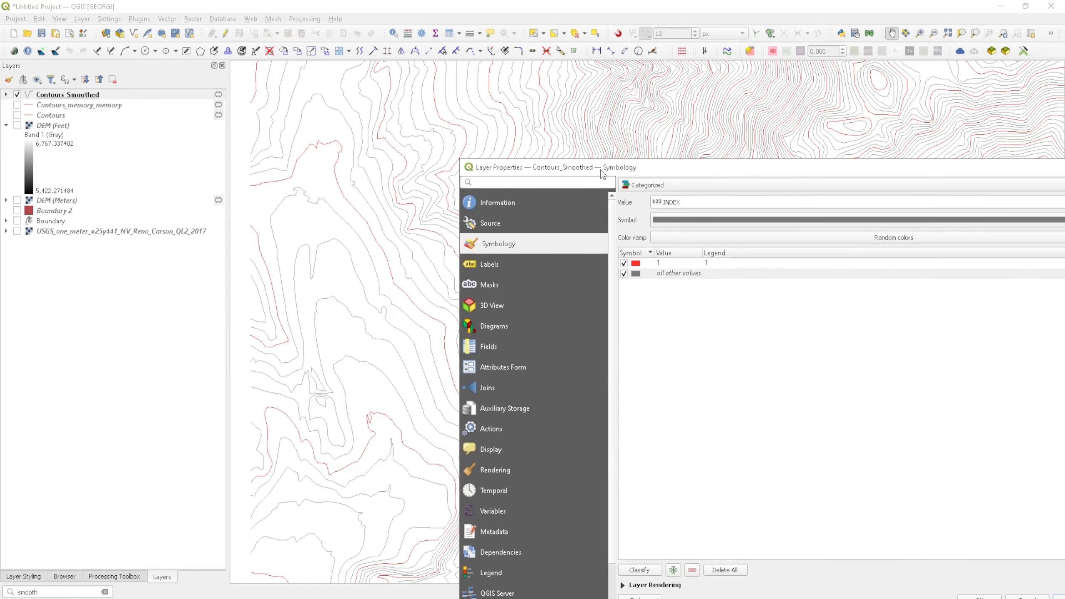
Accept the Contours_Smoothed layer properties and check the Contour Exporting item in the workflow list on the Workplace page.
drag(601, 171, 611, 105)
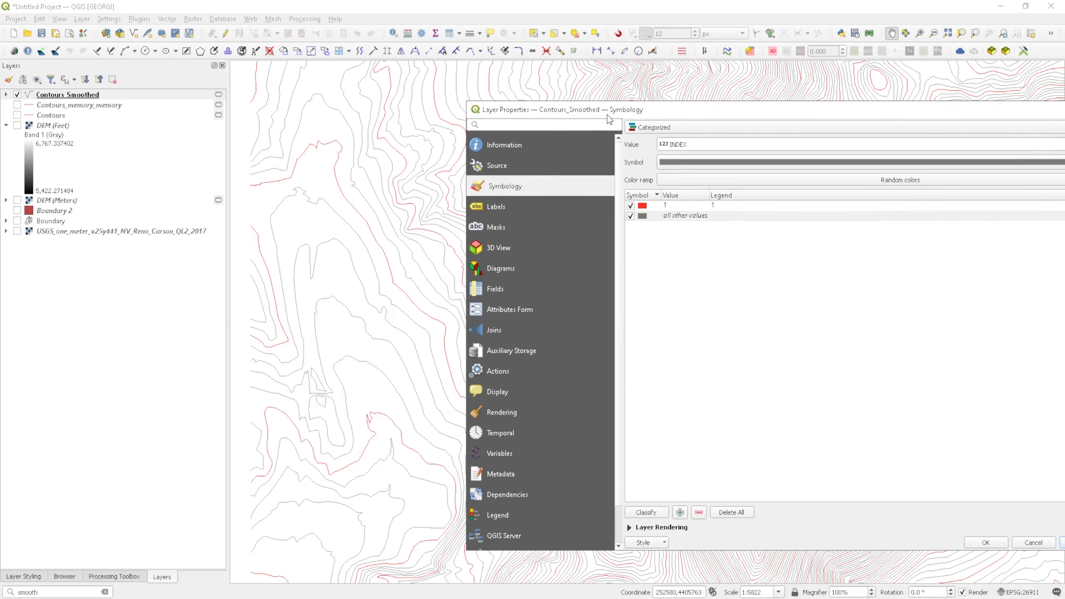
click(686, 218)
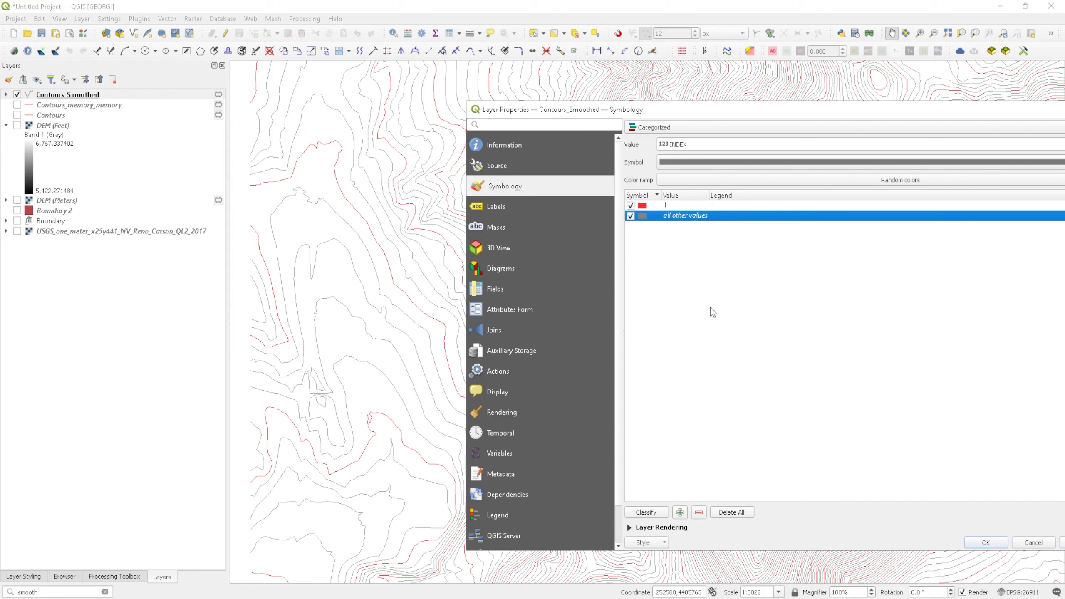
drag(743, 117, 591, 112)
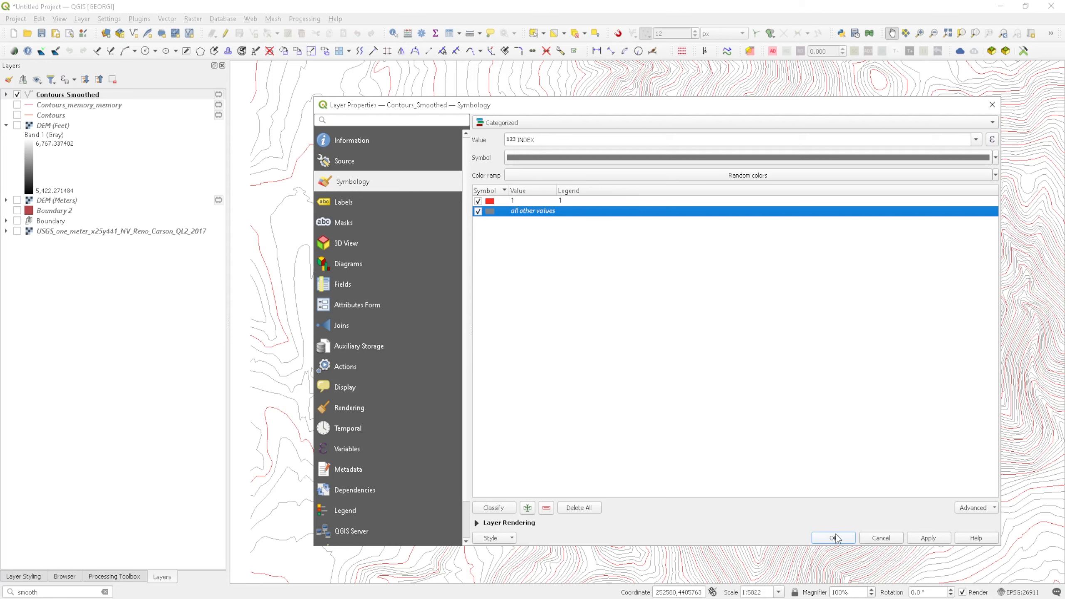
click(851, 541)
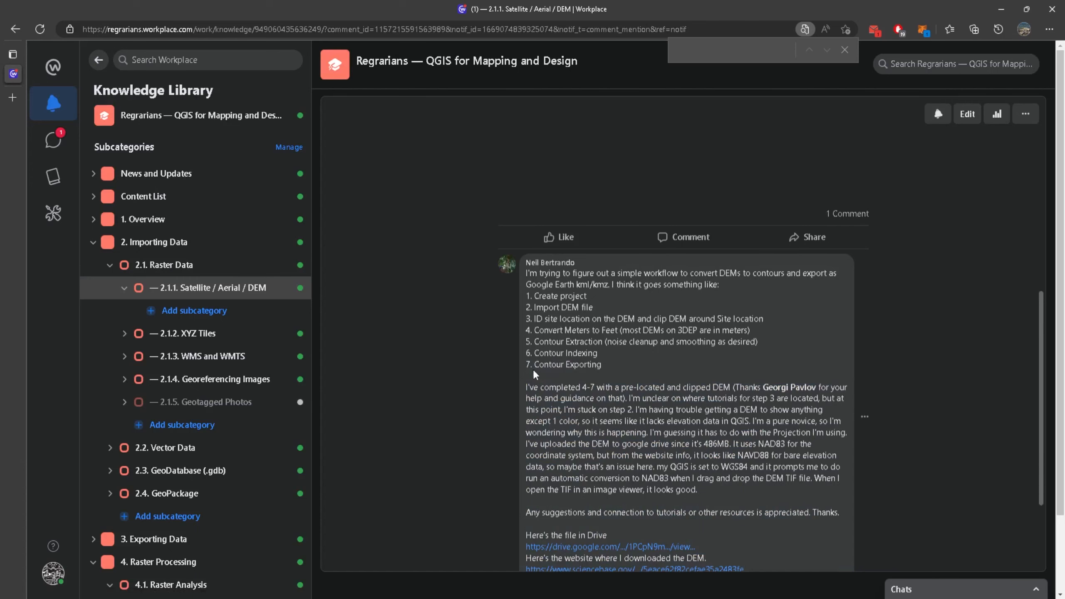
drag(524, 364, 603, 363)
click(625, 377)
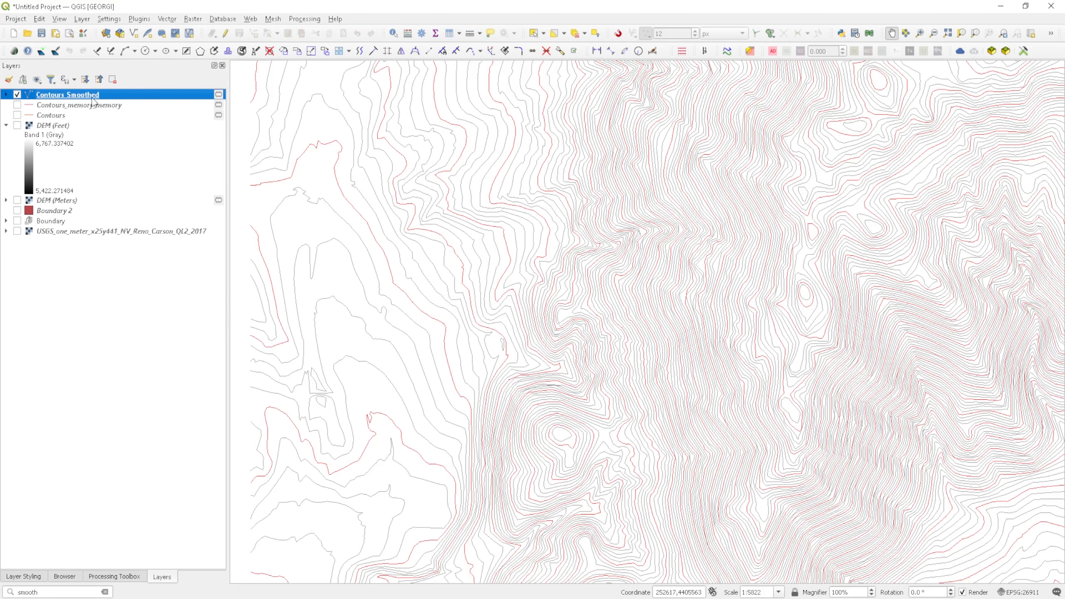
Switch back to QGIS and begin exporting the Contours_Smoothed features with Keyhole Markup Language [KML] as the format.
click(6, 95)
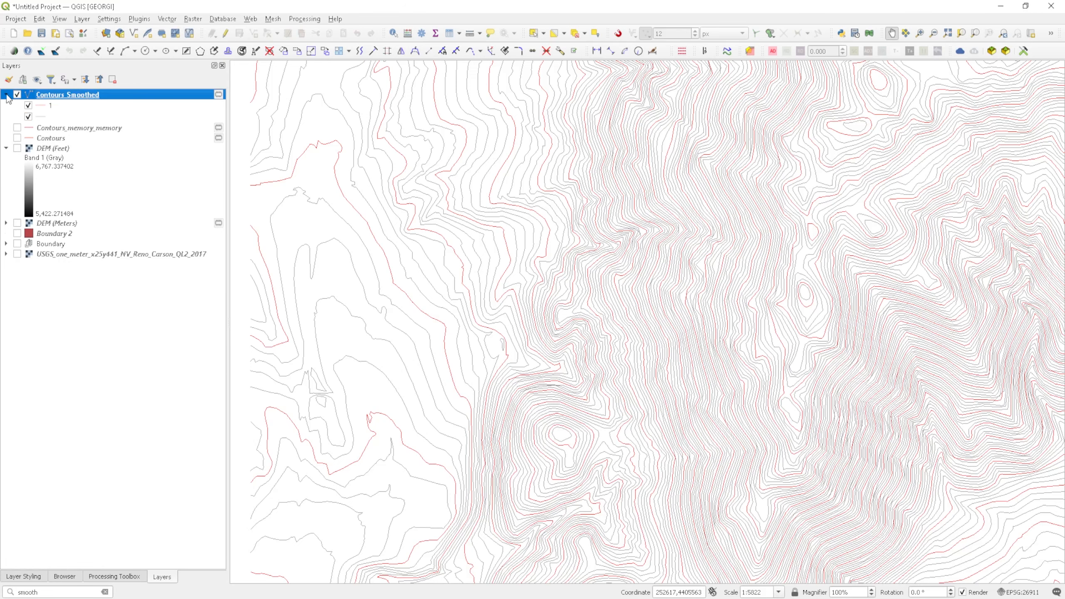
right_click(84, 96)
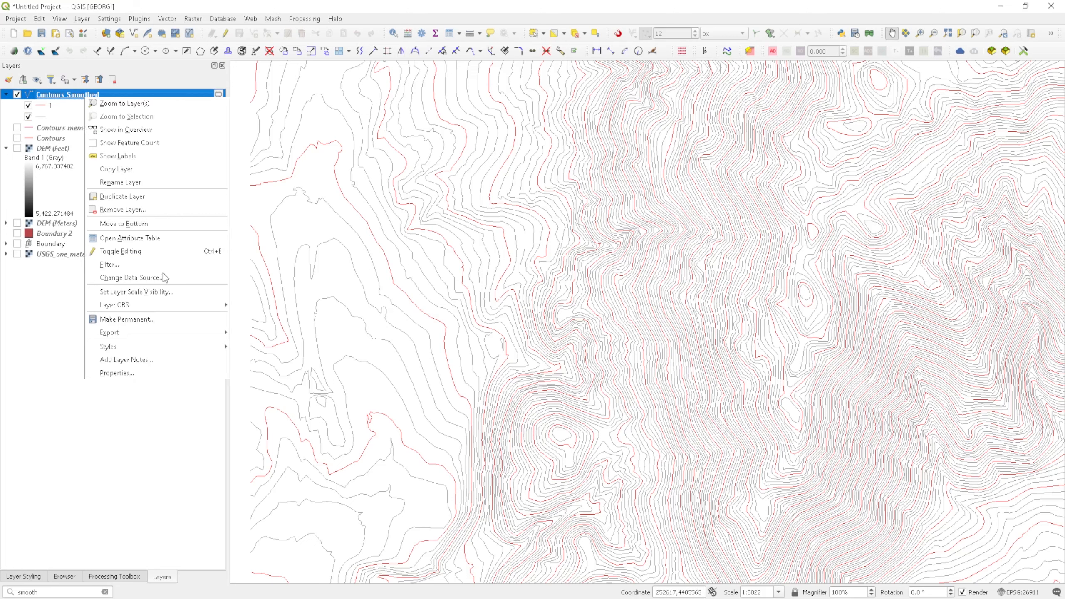
mouse_move(158, 334)
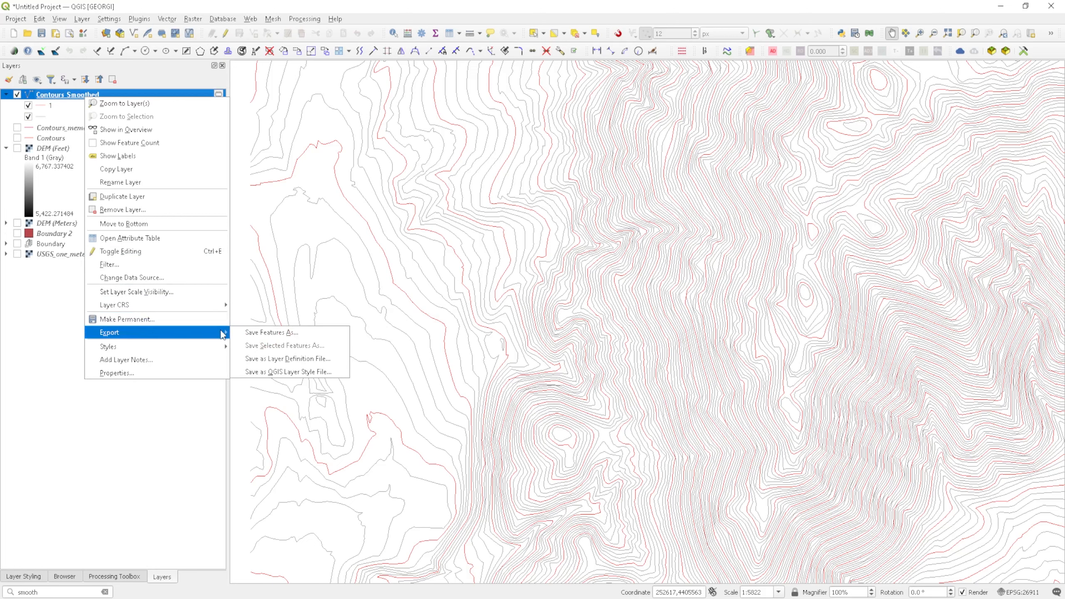
click(283, 336)
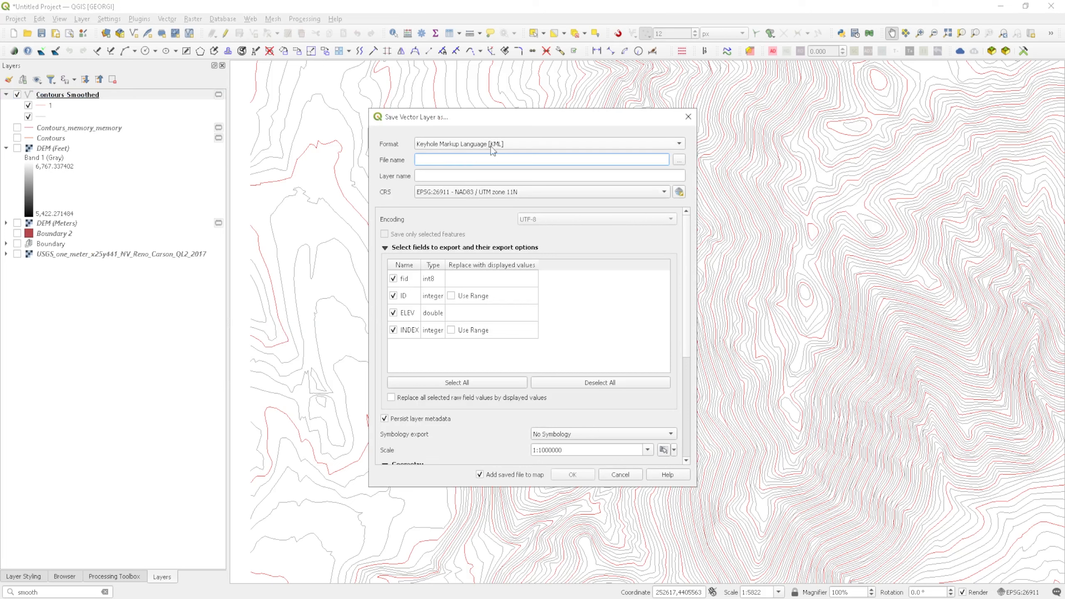
click(459, 145)
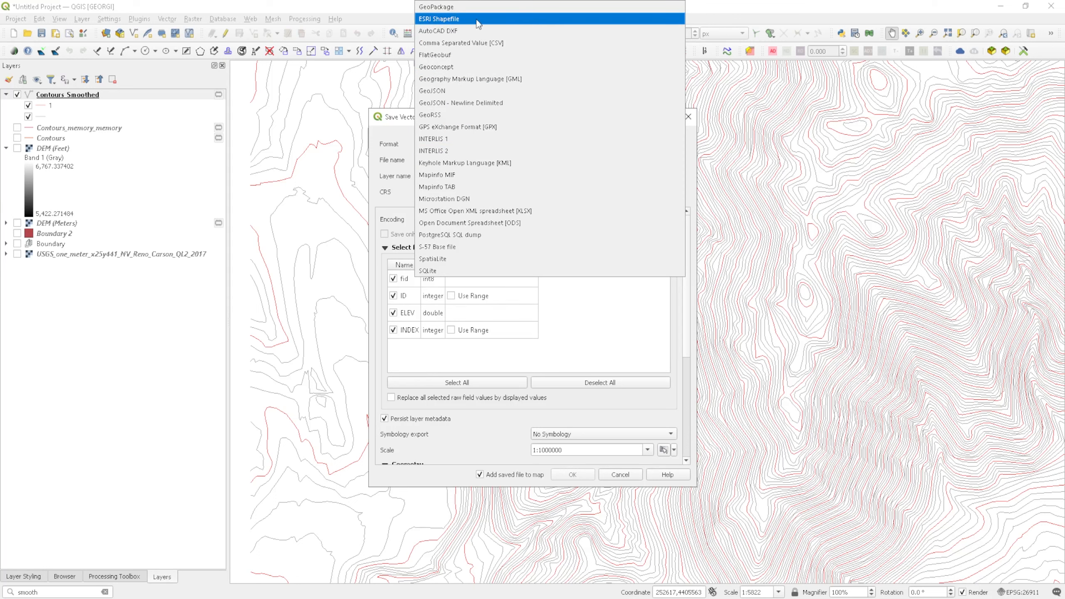
click(470, 162)
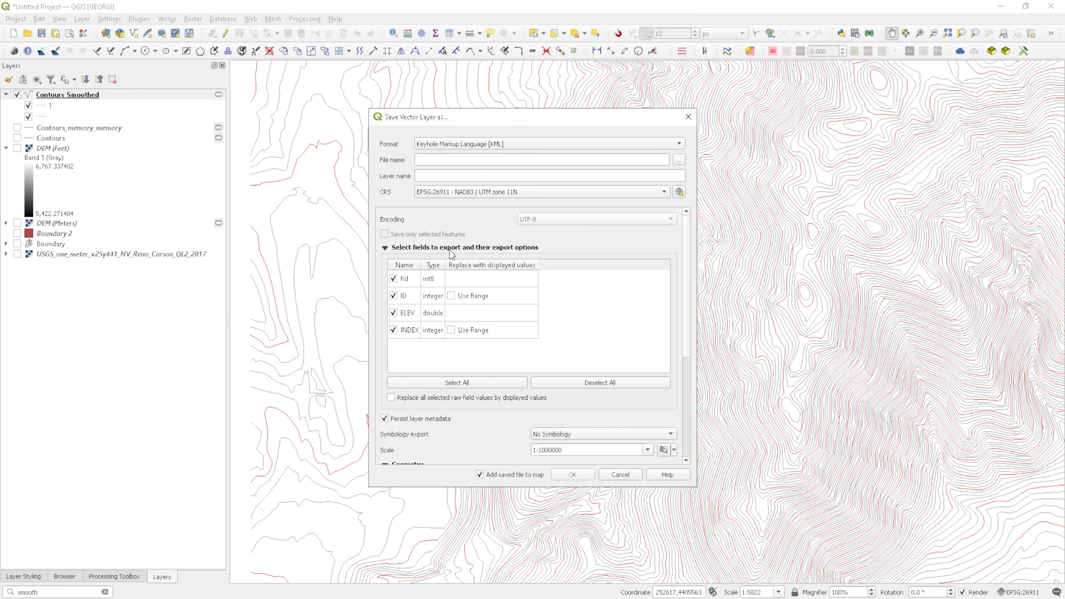
Exclude the fid and ID fields, set the symbology export to Feature Symbology, and turn off adding the saved file to the map.
click(394, 279)
click(394, 296)
scroll(508, 347, down, 3)
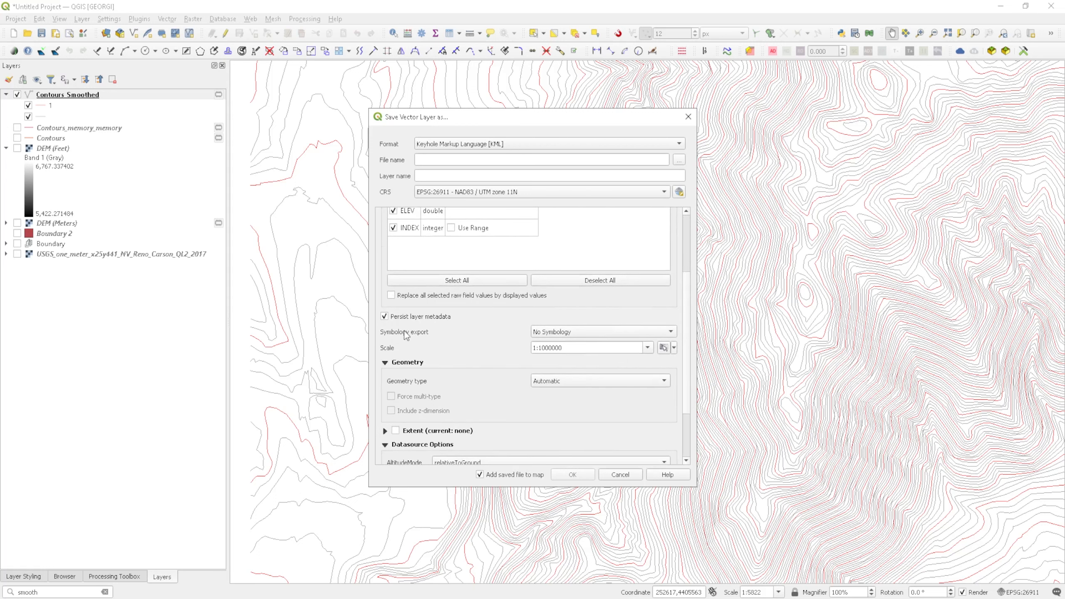
click(547, 334)
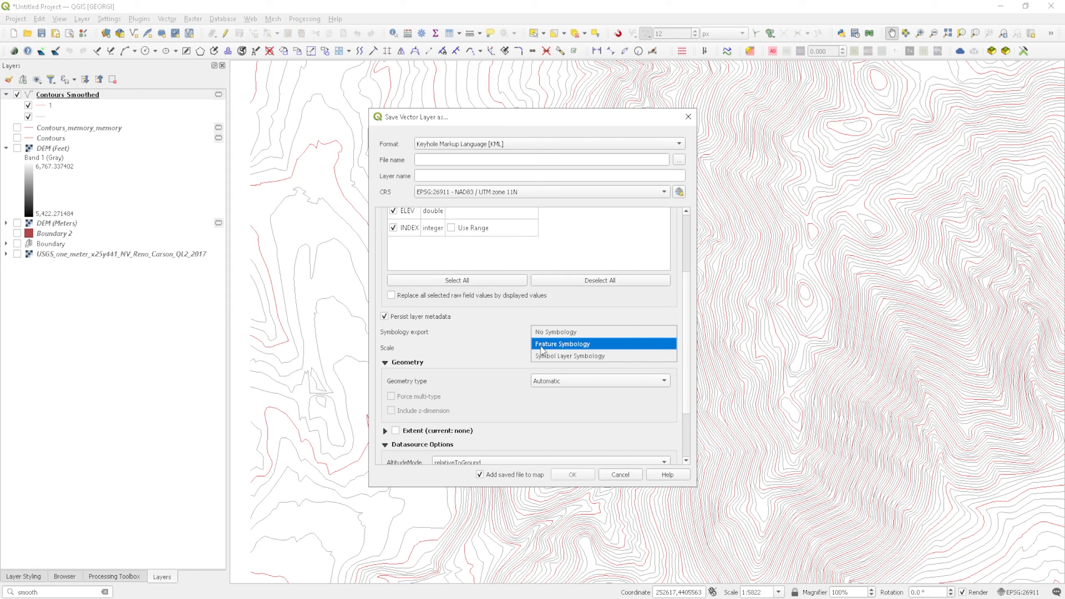
click(562, 344)
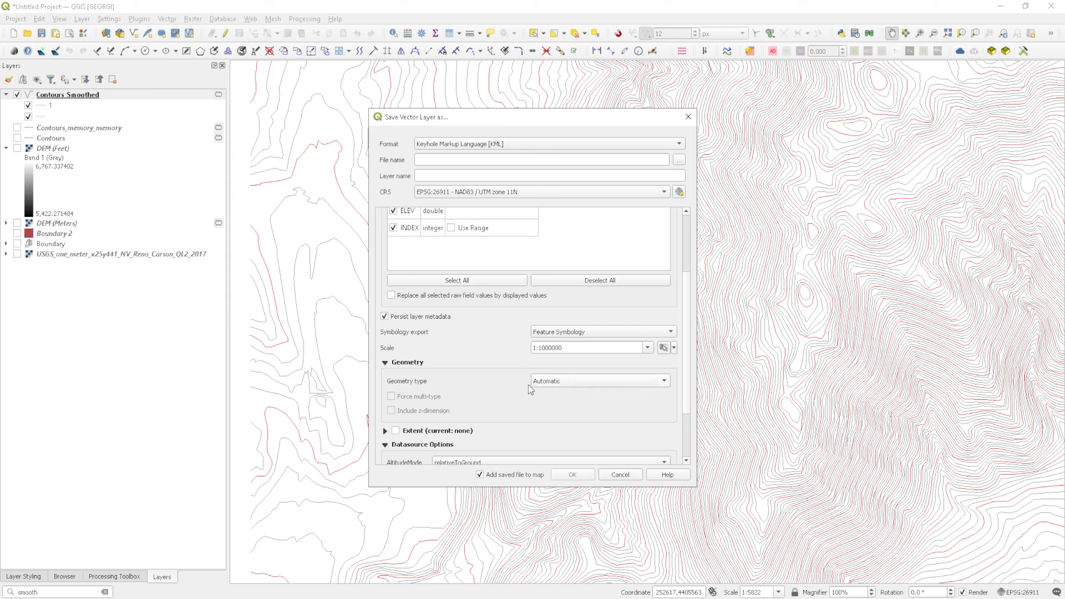
click(480, 475)
Name the export file CONTOURS_10FT in the Downloads DEM folder and run the KML export.
click(680, 159)
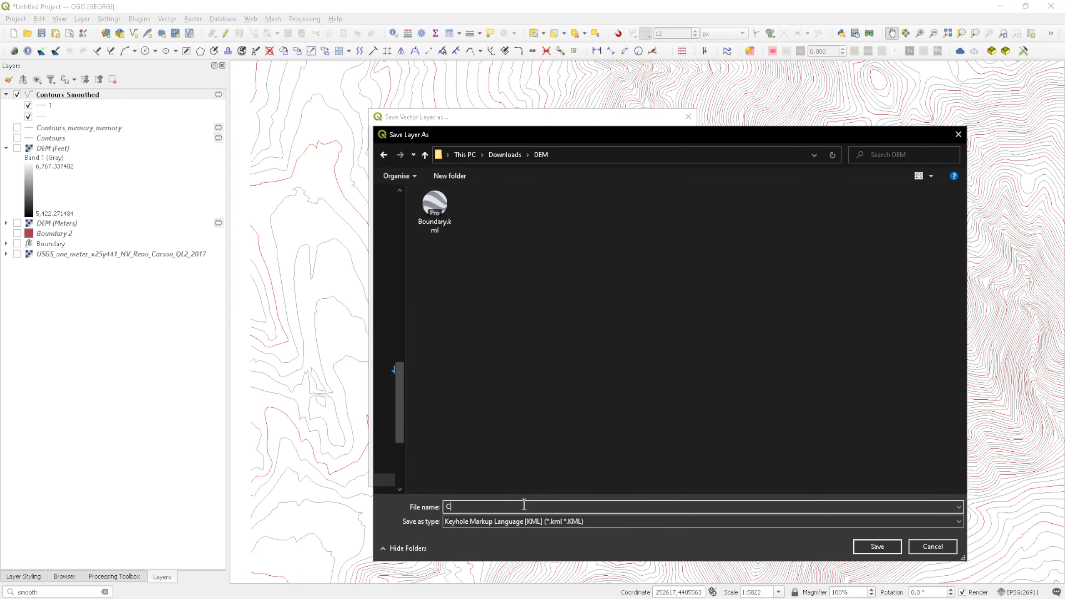
text(CO)
click(876, 546)
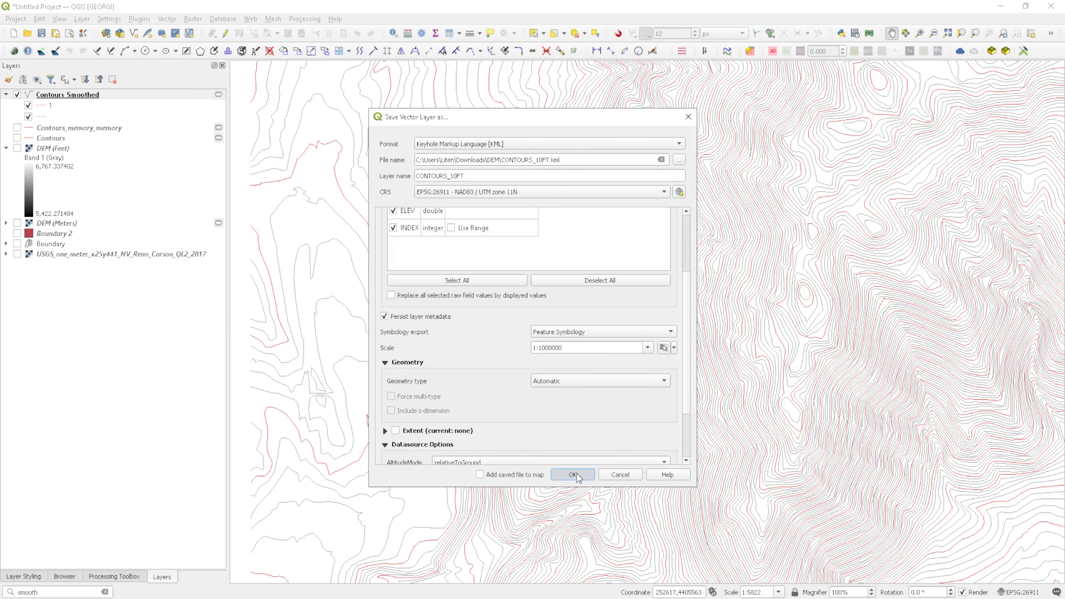
click(573, 475)
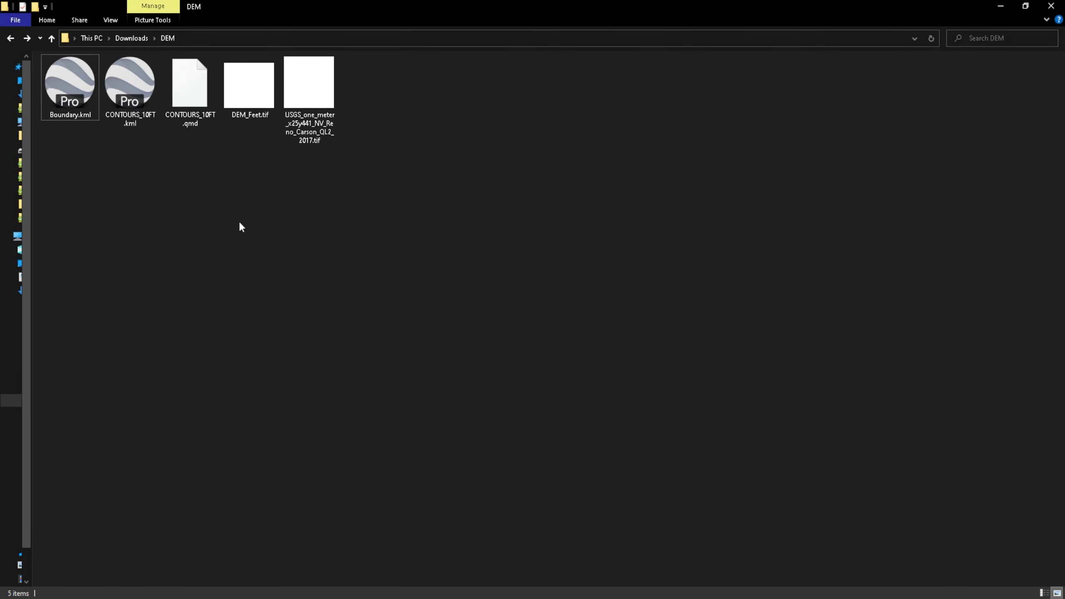
Open CONTOURS_10FT.kml from the DEM folder in Google Earth Pro and examine how the index and intermediate contours look over the terrain.
click(118, 103)
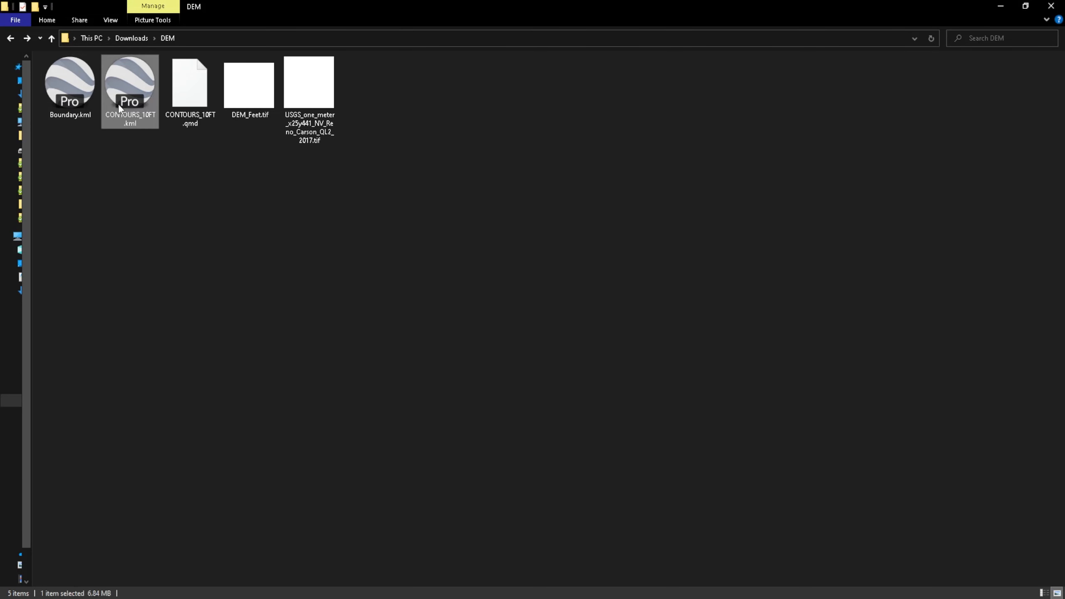
mouse_move(148, 121)
mouse_down()
mouse_move(817, 403)
mouse_move(138, 116)
mouse_up()
double_click(139, 116)
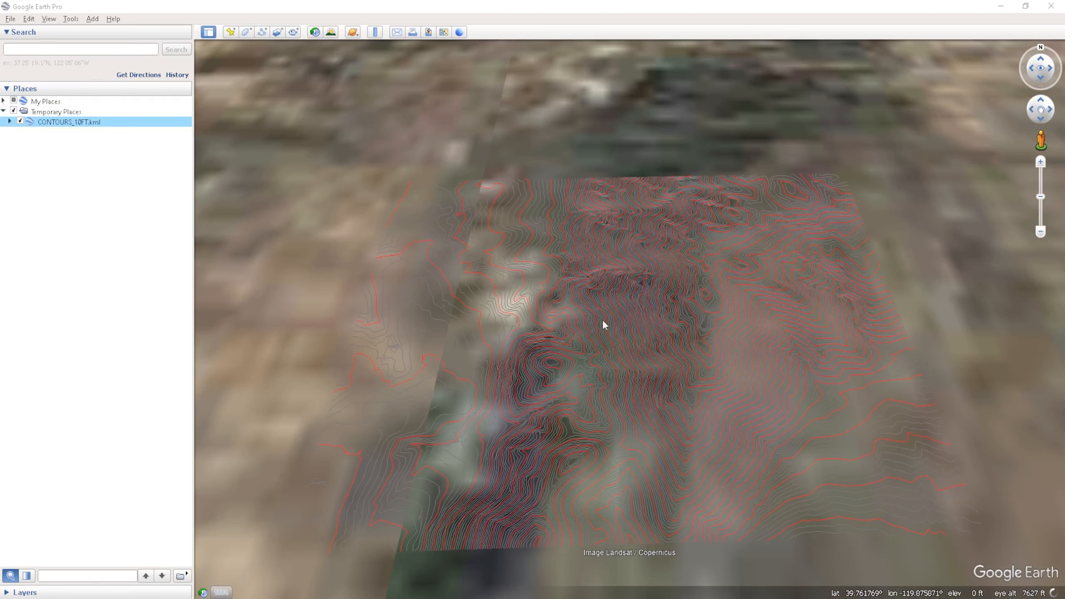
scroll(630, 208, down, 10)
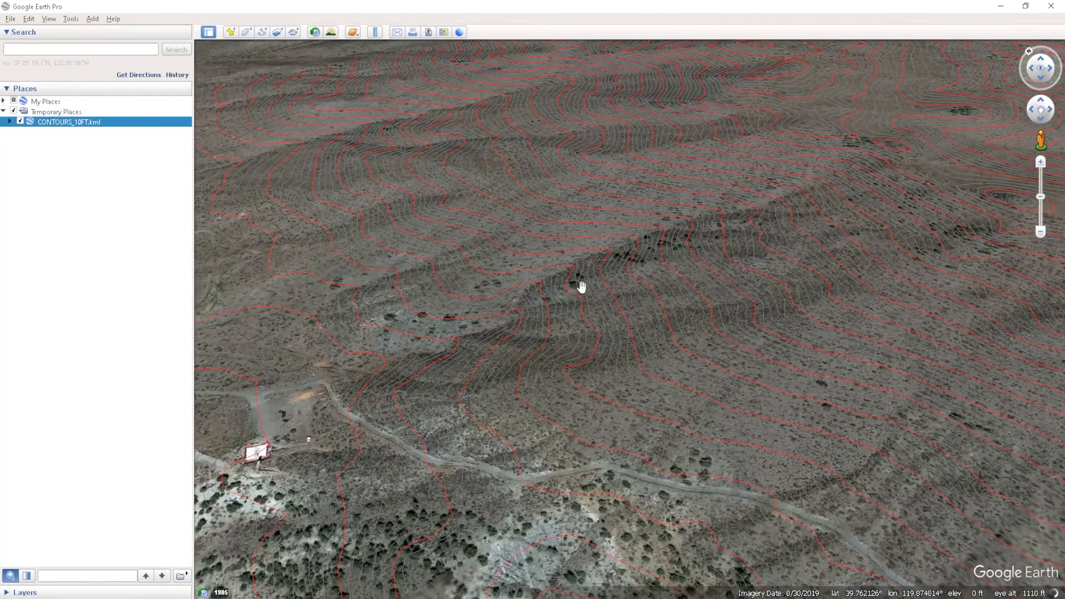
scroll(712, 375, up, 5)
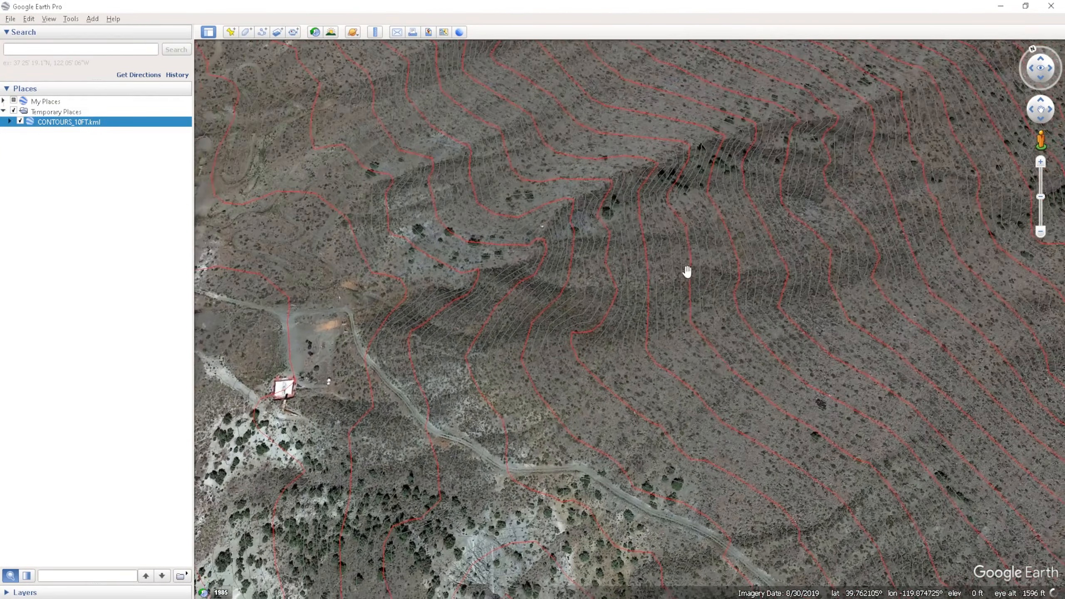
scroll(644, 422, up, 5)
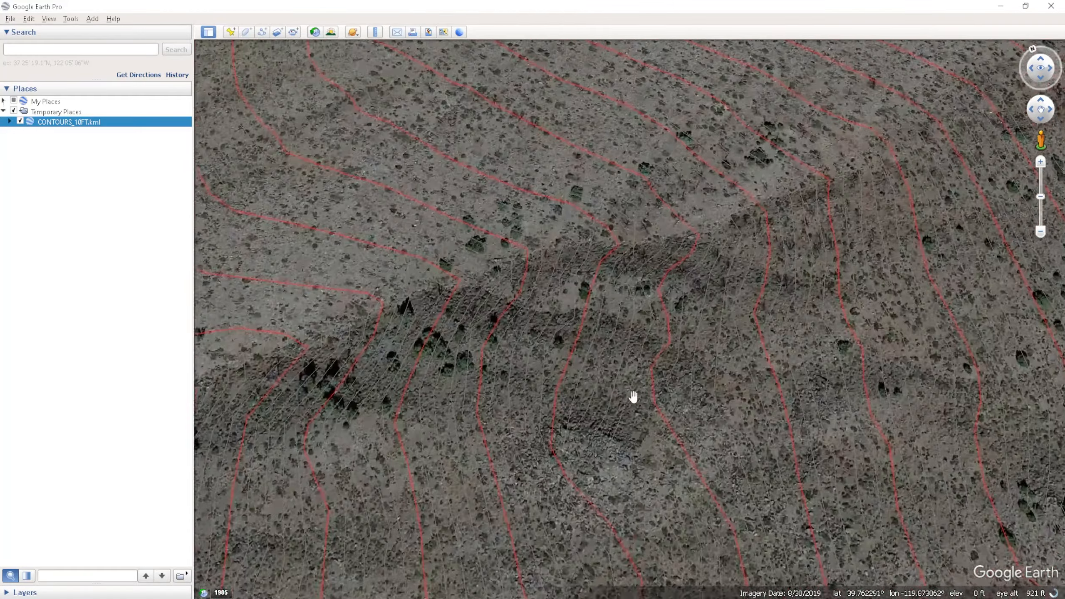
scroll(618, 388, down, 4)
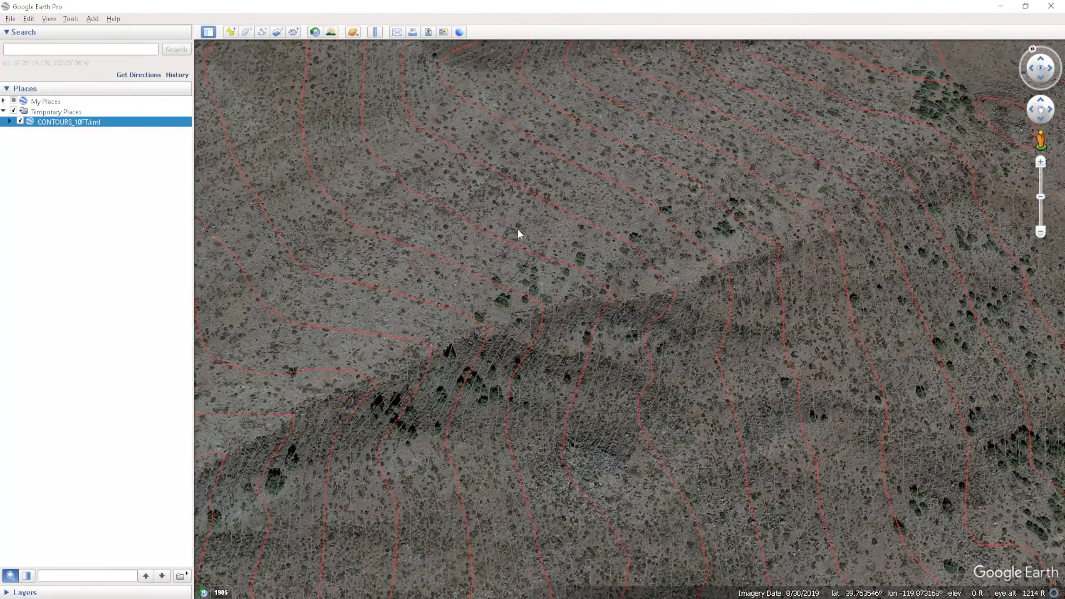
scroll(639, 252, down, 3)
scroll(663, 273, down, 4)
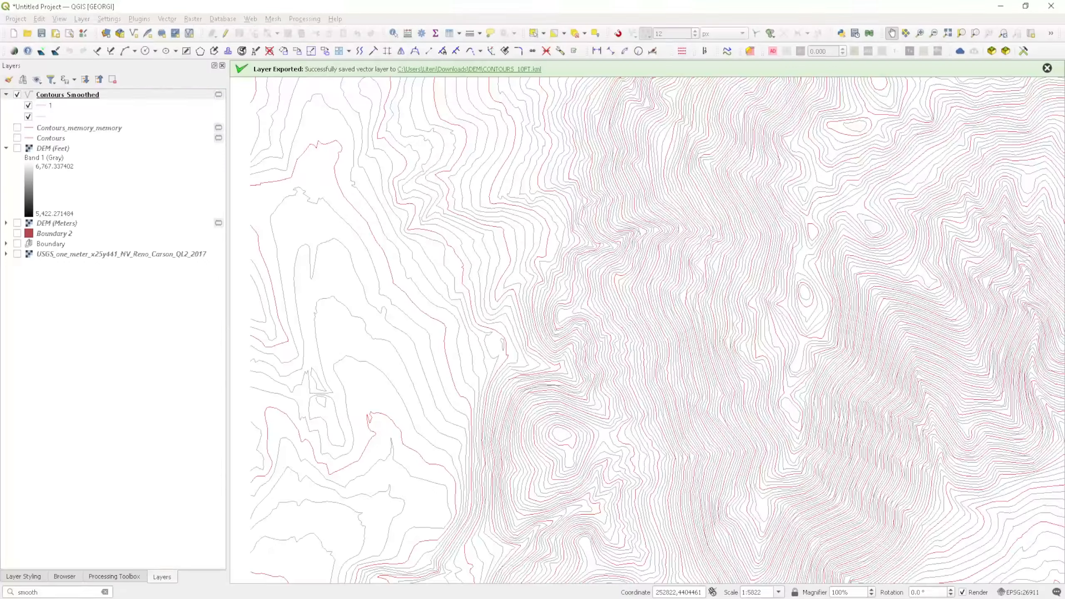
Switch back to QGIS and change the line color of the non-index contours in Contours_Smoothed to a very light gray.
double_click(41, 116)
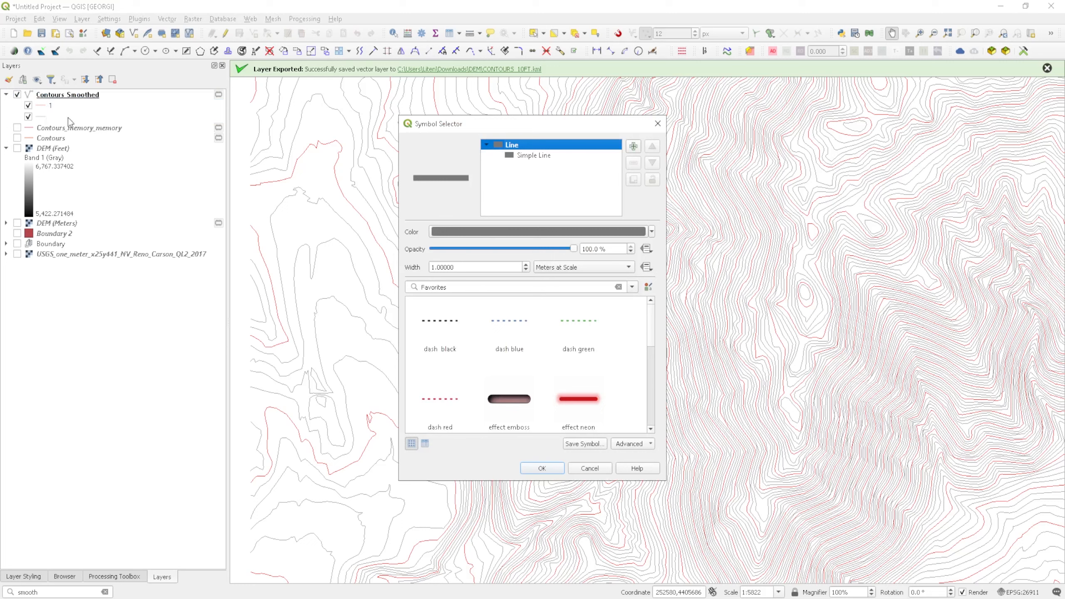
click(534, 230)
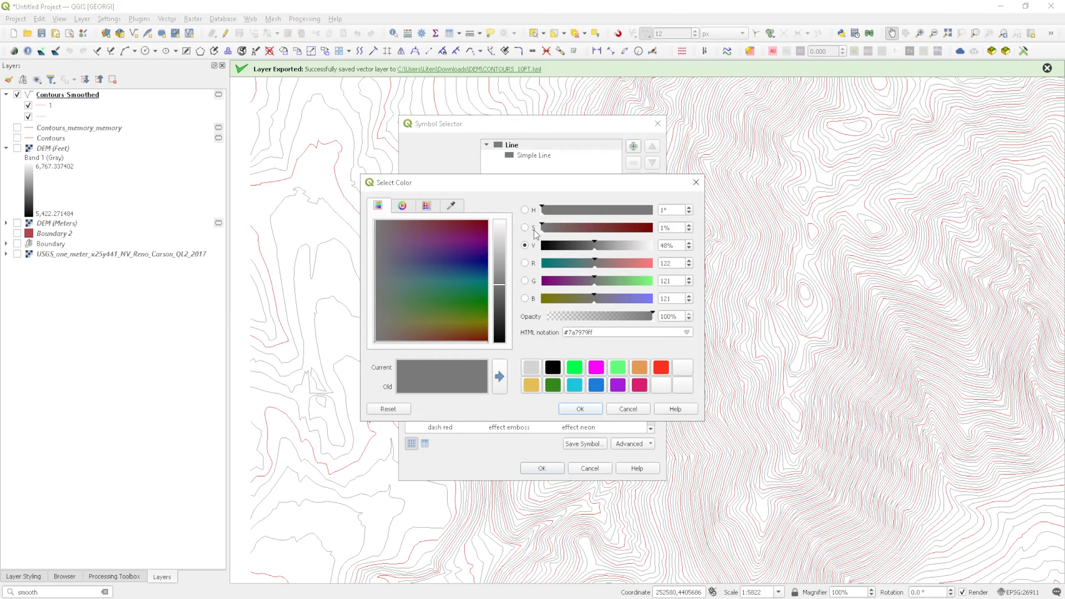
click(533, 368)
drag(499, 240, 500, 234)
click(580, 409)
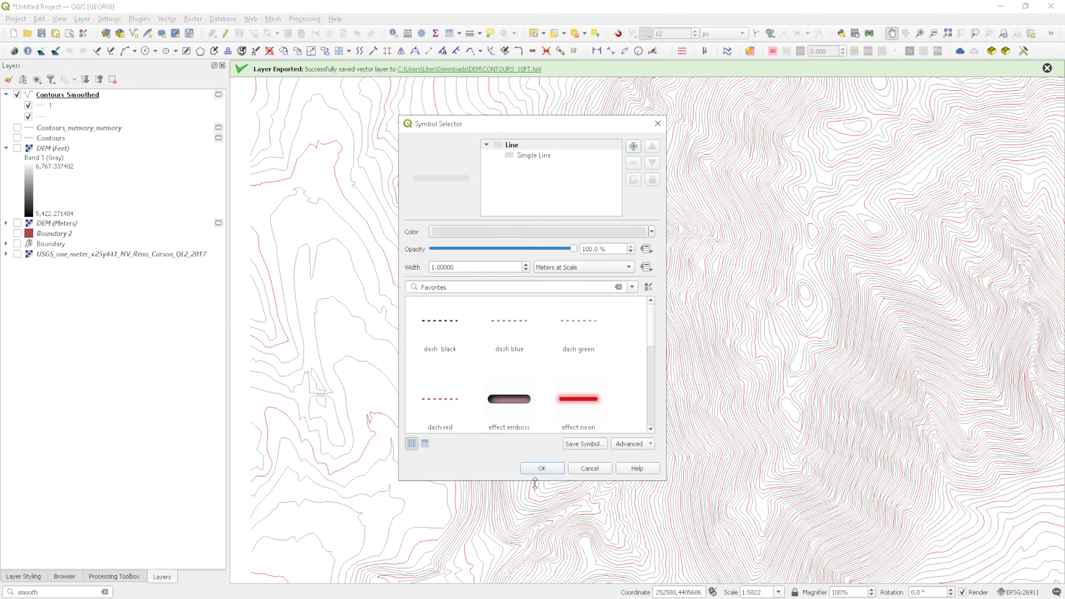
click(541, 468)
Set up another KML export of the Contours_Smoothed features, choosing the existing CONTOURS_10FT.kml as the output file.
click(67, 95)
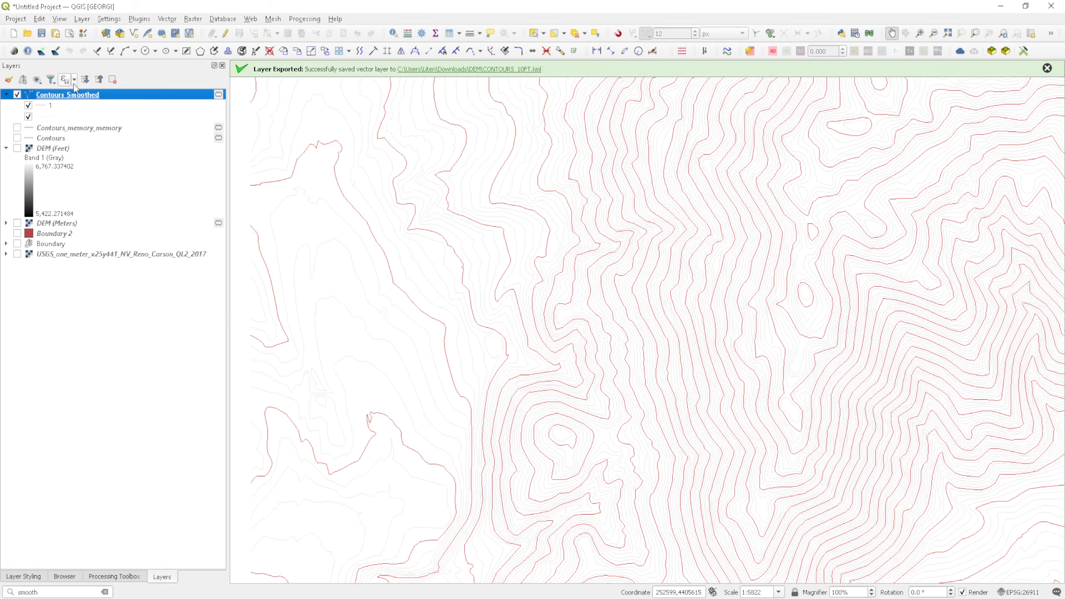
right_click(71, 97)
mouse_move(139, 332)
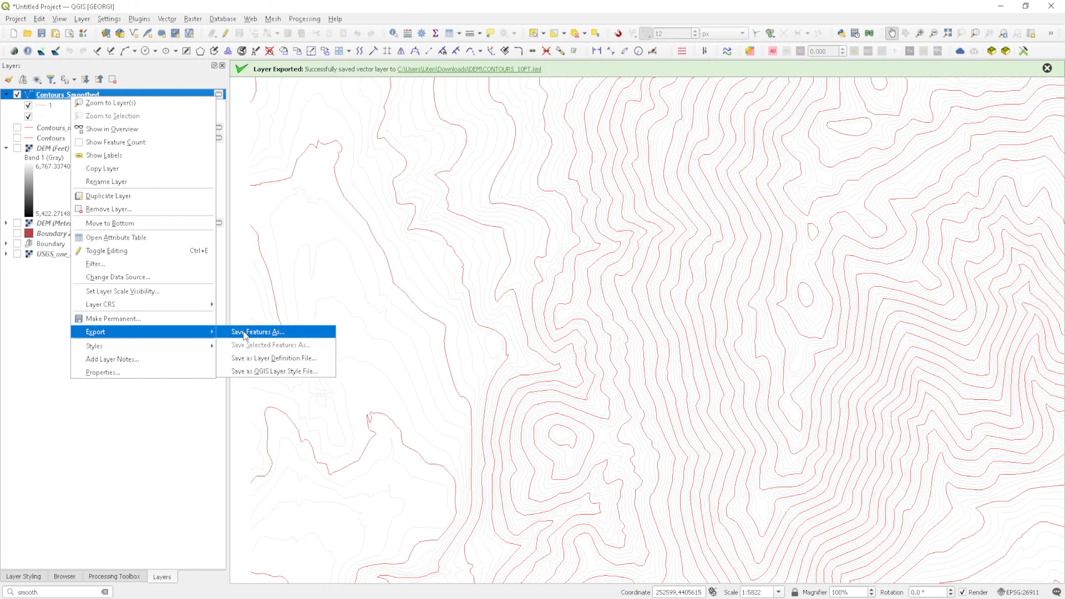
click(267, 338)
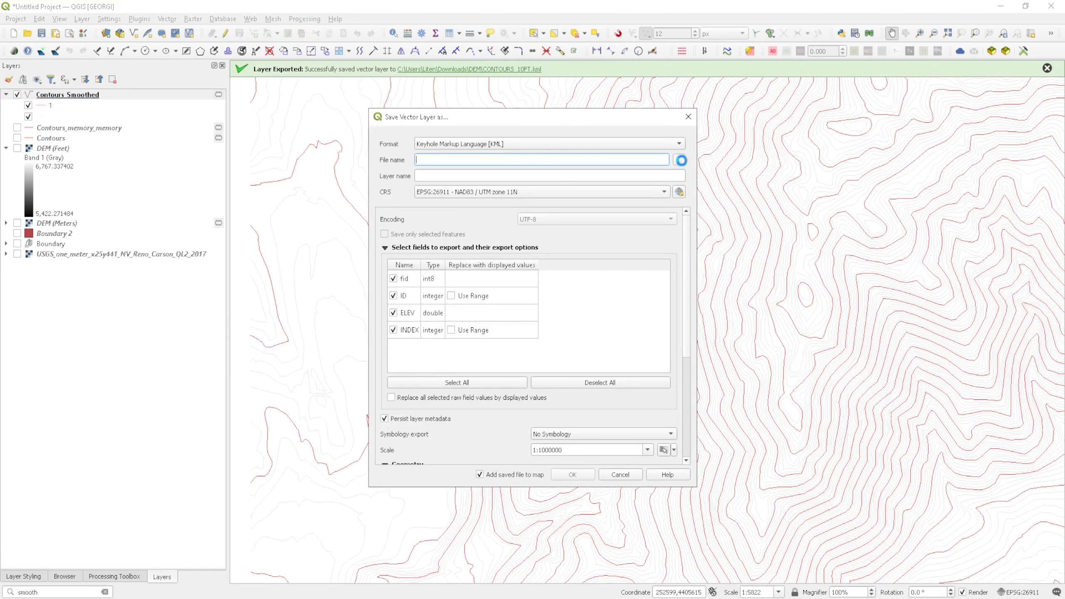
click(678, 160)
click(486, 229)
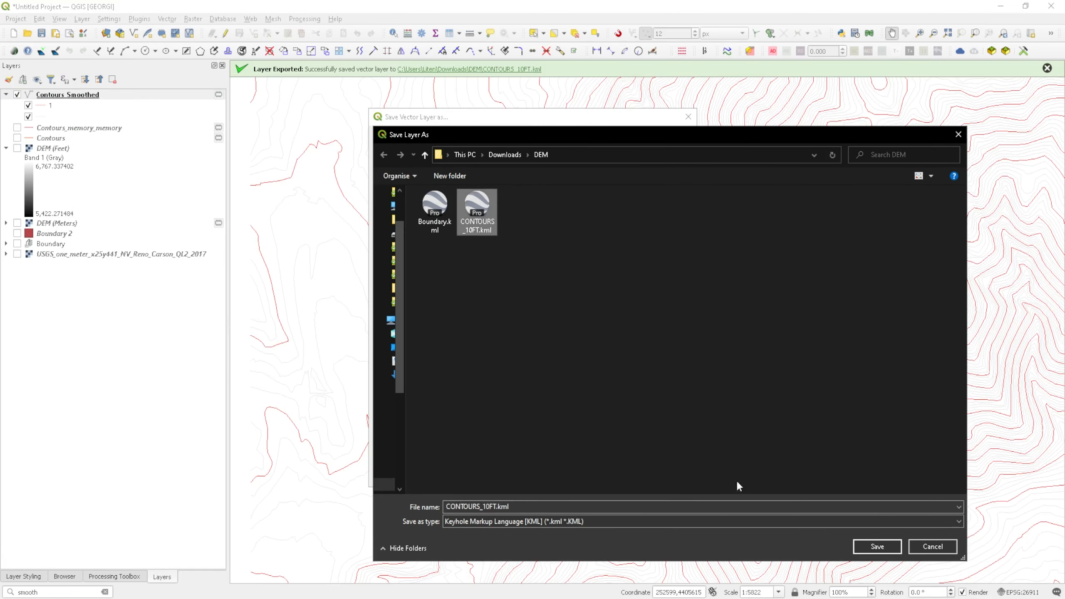
click(876, 547)
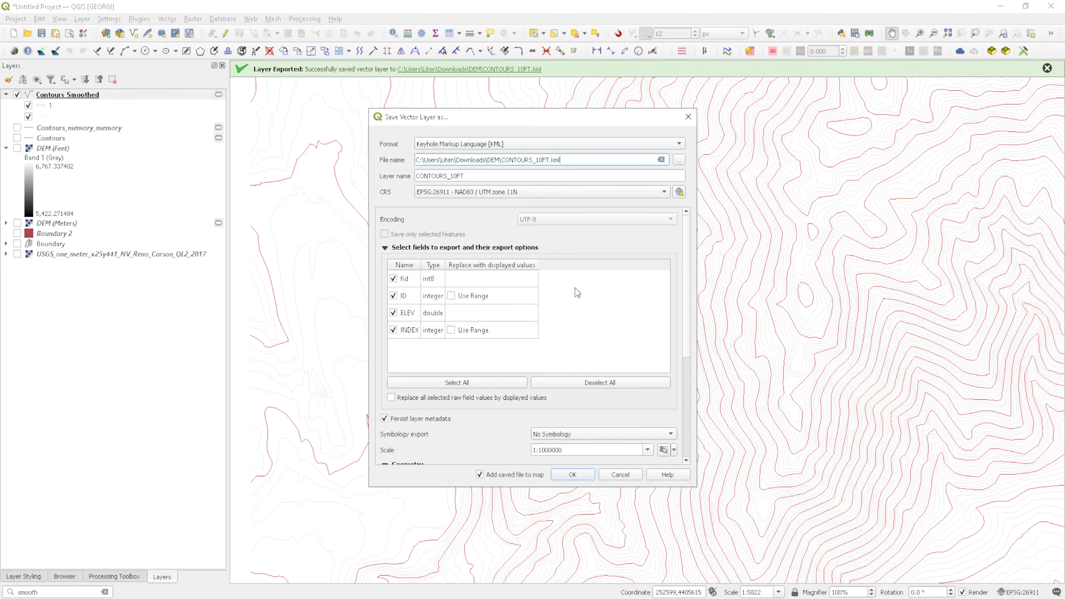
Limit the exported fields to ELEV and INDEX and set the symbology export to Feature Symbology.
click(393, 312)
click(393, 295)
click(393, 278)
click(558, 436)
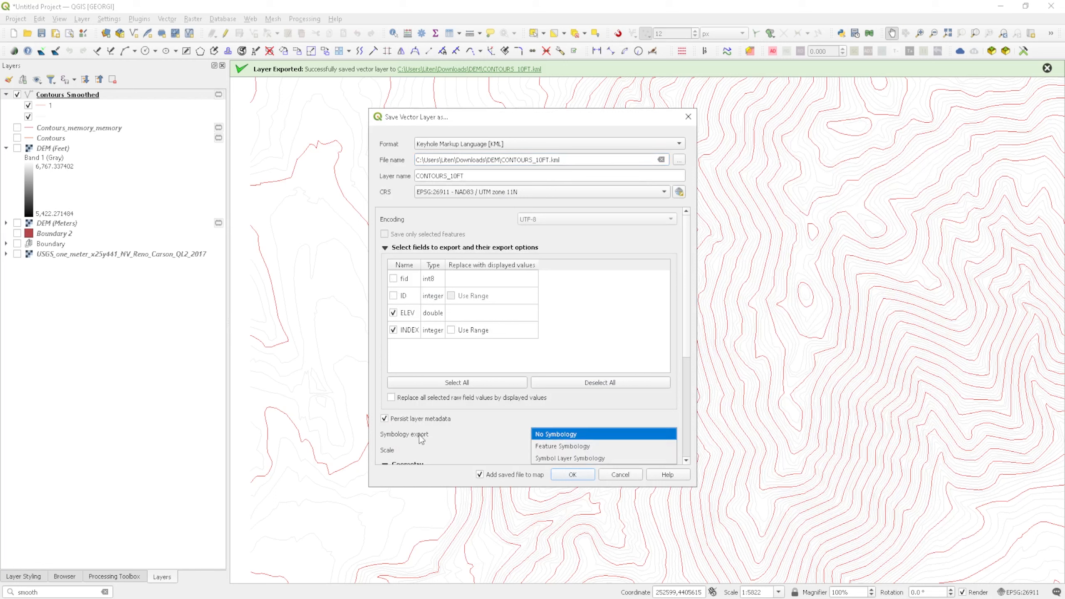
click(567, 450)
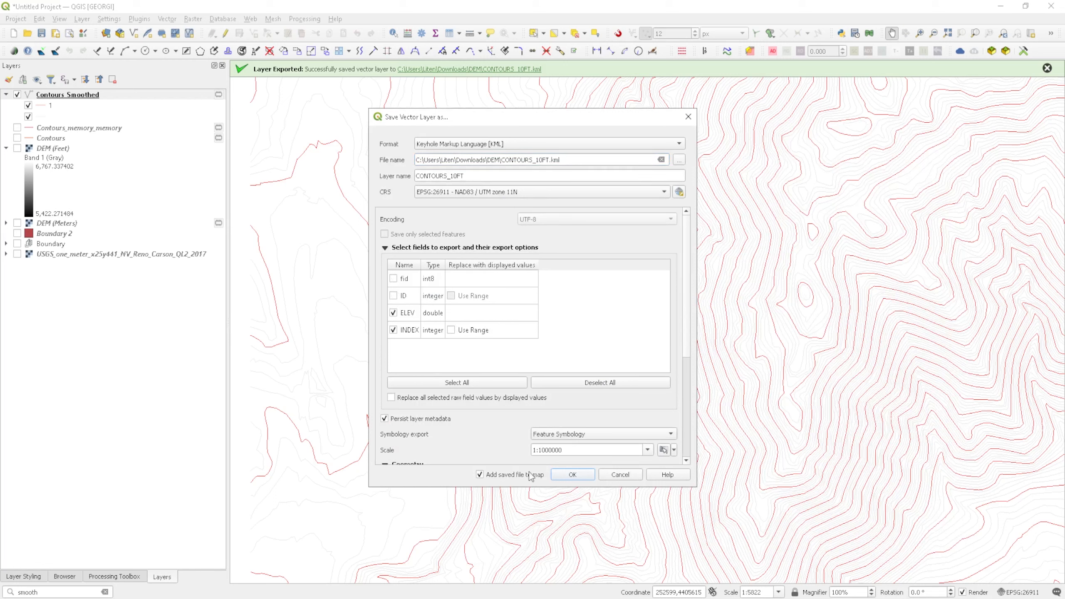
Turn off adding the saved file to the map and run the export, overwriting the whole existing CONTOURS_10FT.kml file.
click(499, 477)
click(577, 476)
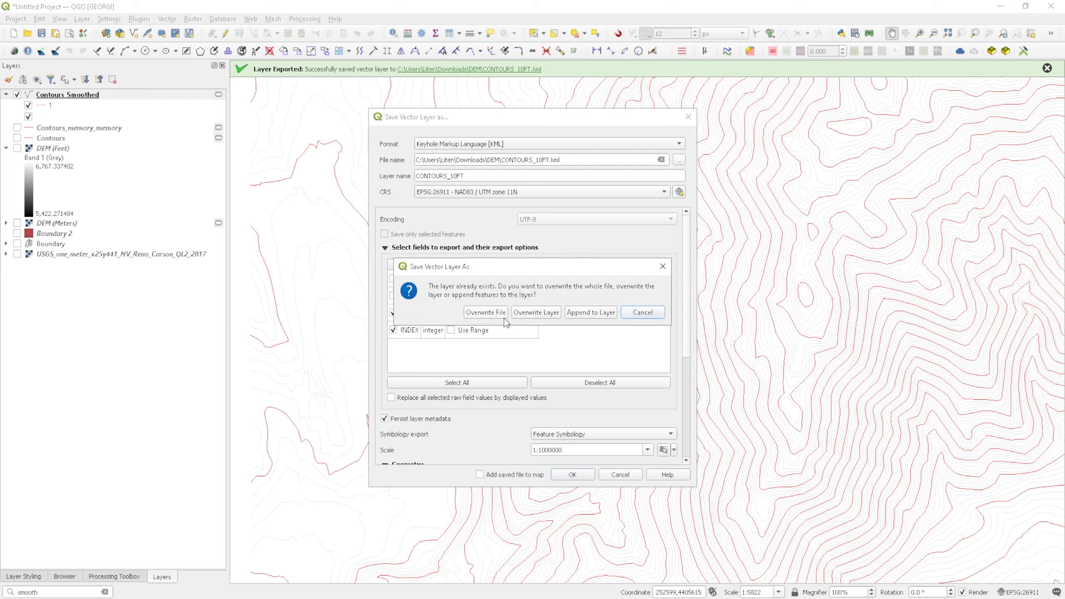
click(489, 314)
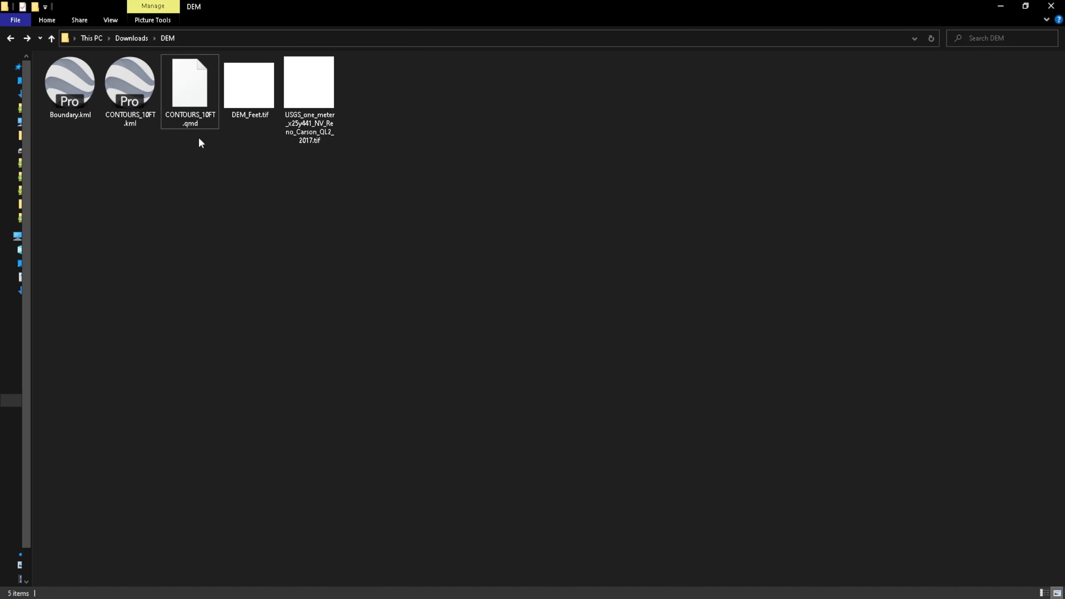
Open CONTOURS_10FT.kml from the DEM folder in Google Earth Pro, reloading the file, and examine the restyled contours over the terrain.
click(150, 122)
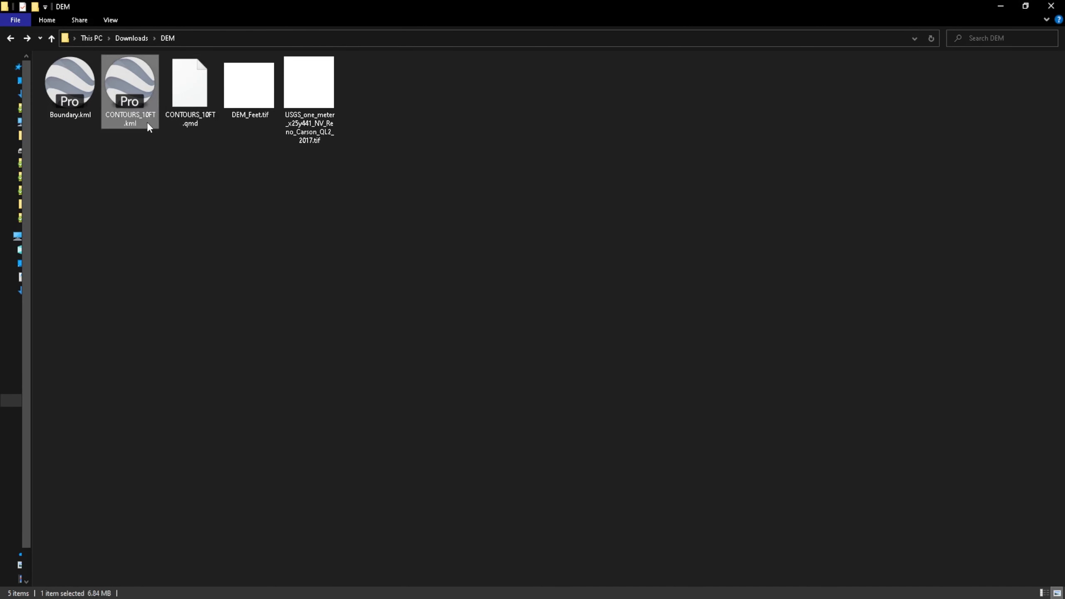
double_click(146, 122)
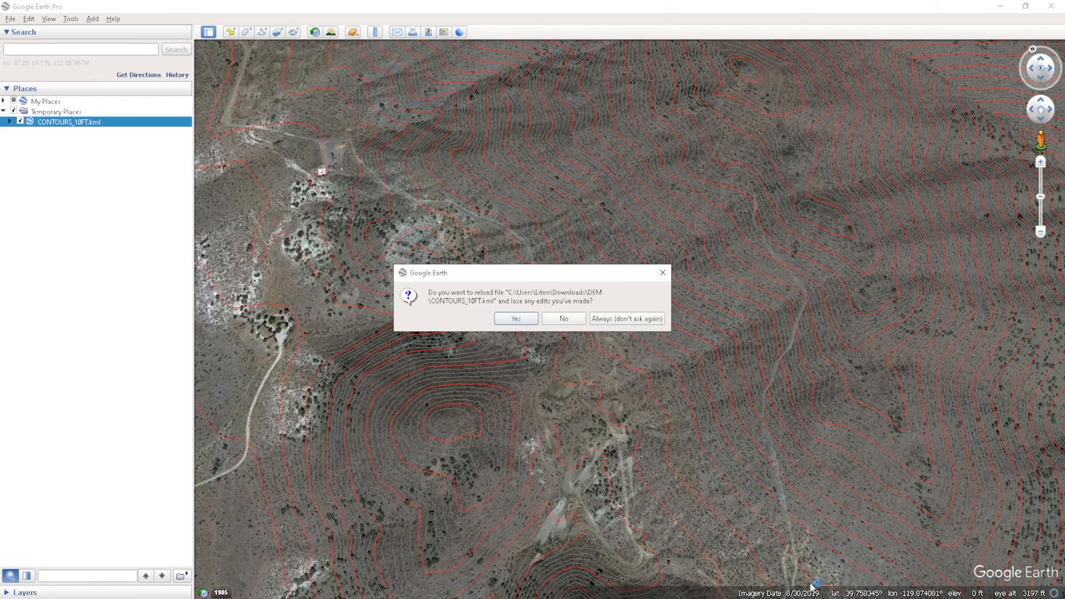
click(518, 320)
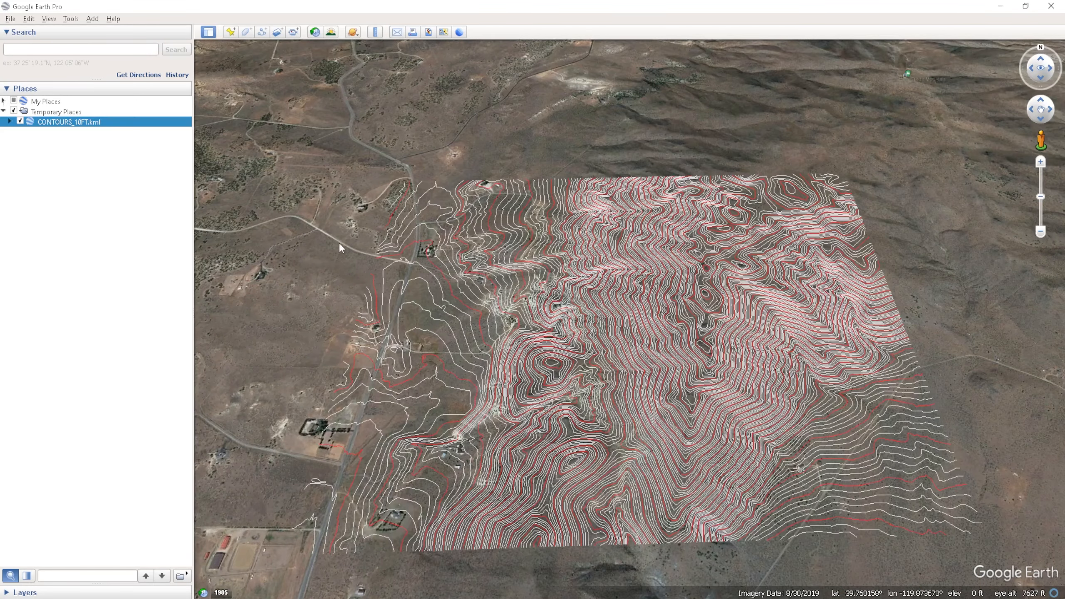
scroll(586, 287, up, 5)
drag(621, 335, 742, 432)
drag(667, 309, 704, 120)
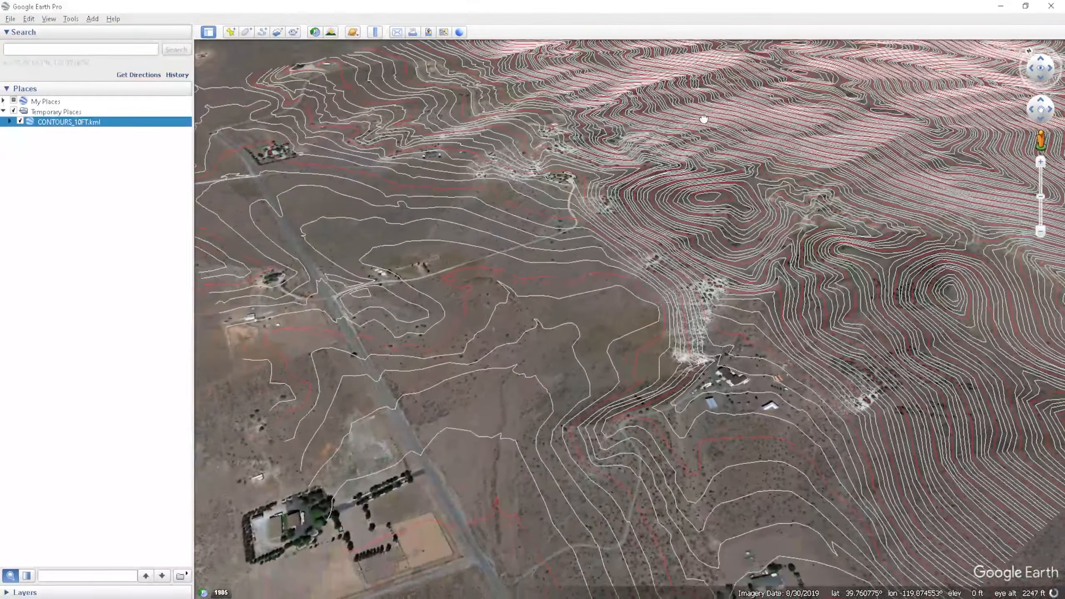
scroll(681, 335, down, 5)
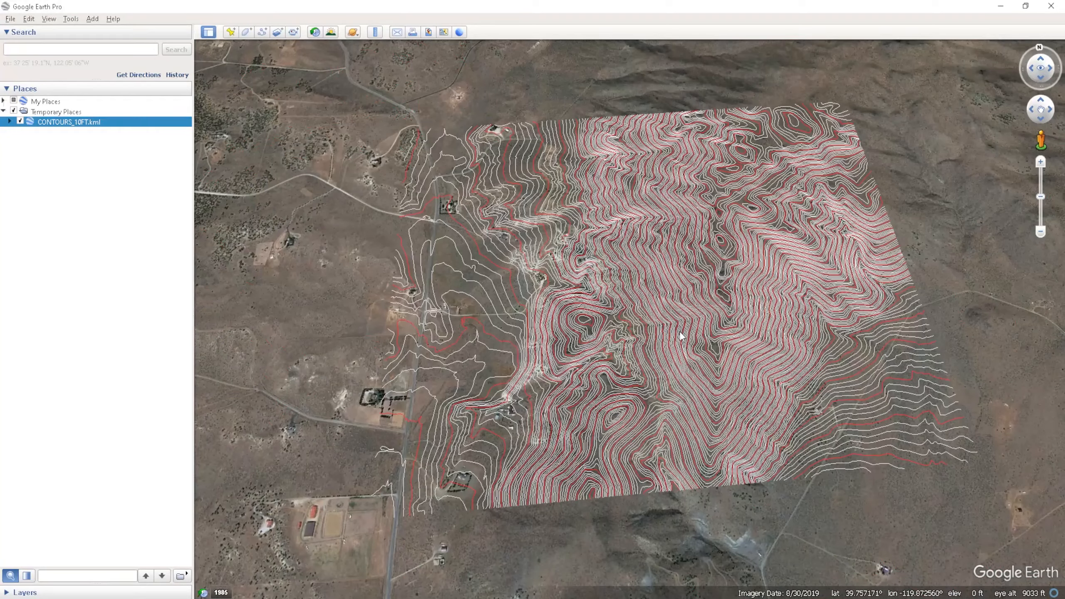